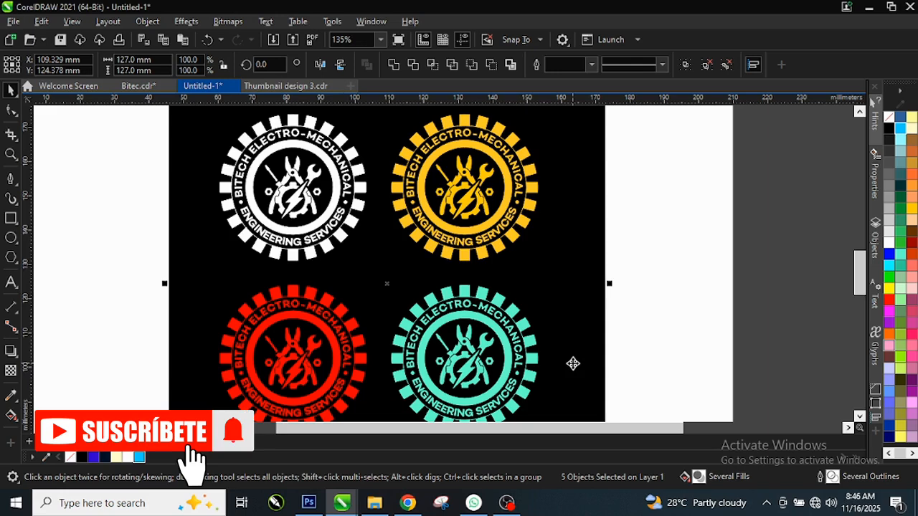
Step: Move the black artwork with the four logo variations off to the side, clearing most of the page
scroll(362, 347, down, 2)
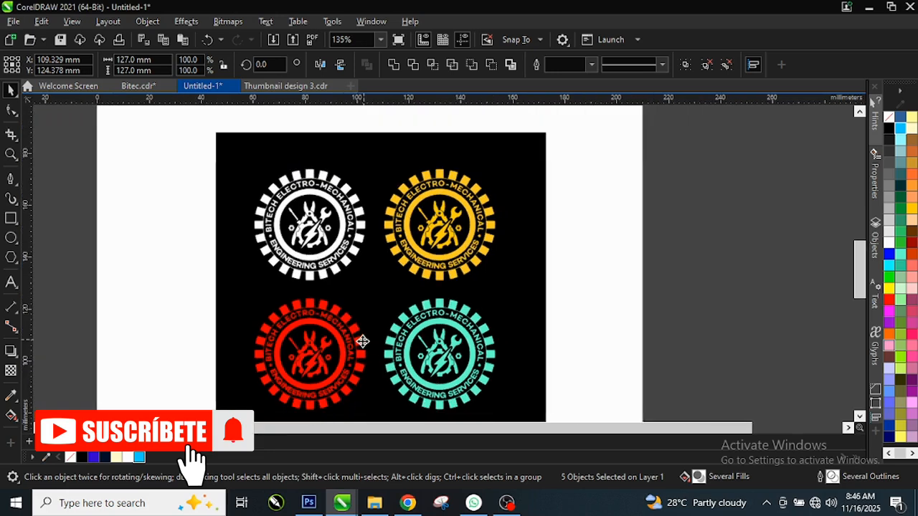
scroll(309, 215, down, 1)
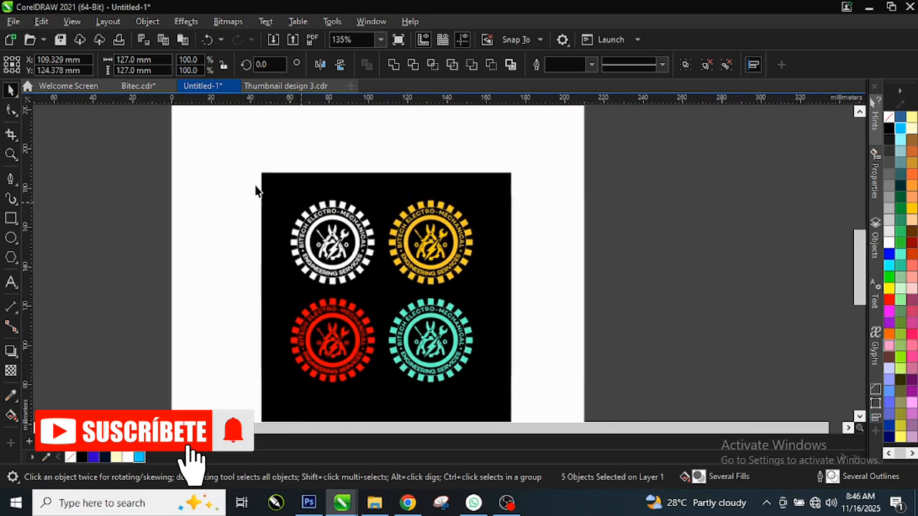
scroll(249, 246, down, 1)
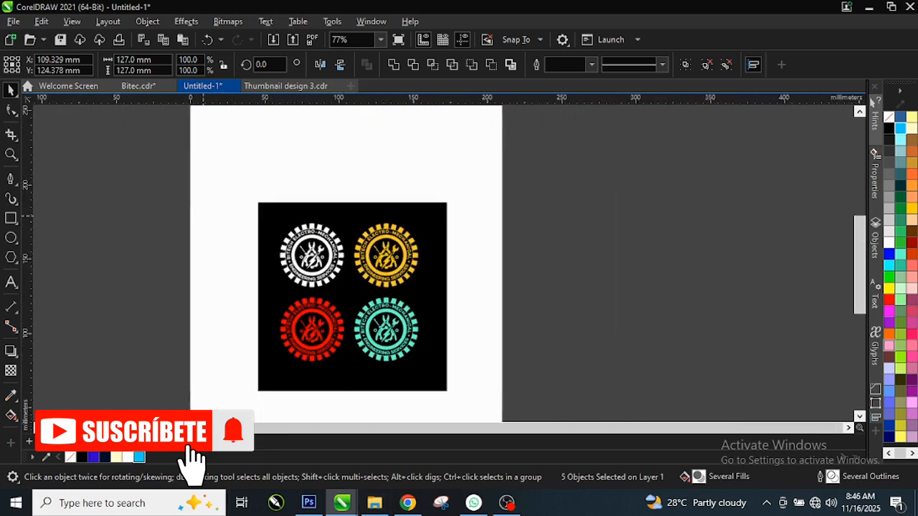
drag(216, 191, 467, 405)
drag(357, 292, 568, 272)
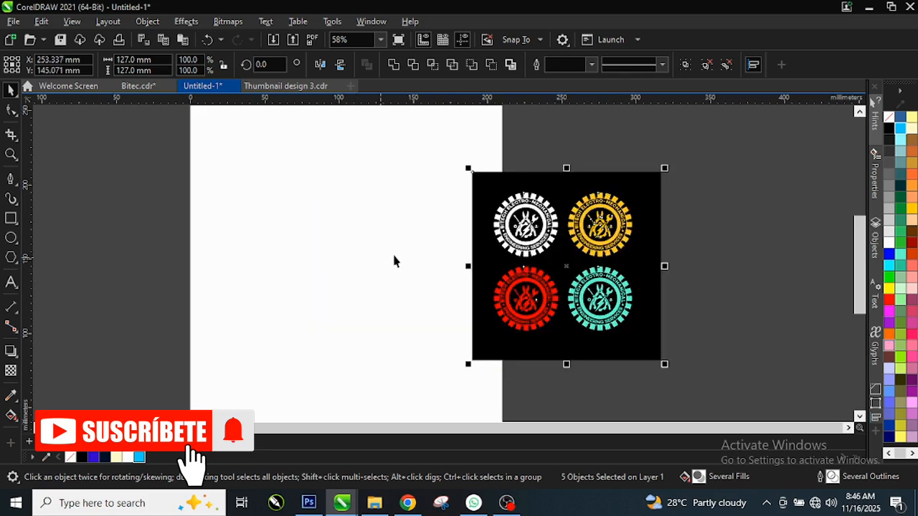
Step: Draw a circle about 62 mm in diameter on the empty part of the page
scroll(373, 269, up, 2)
scroll(388, 276, up, 2)
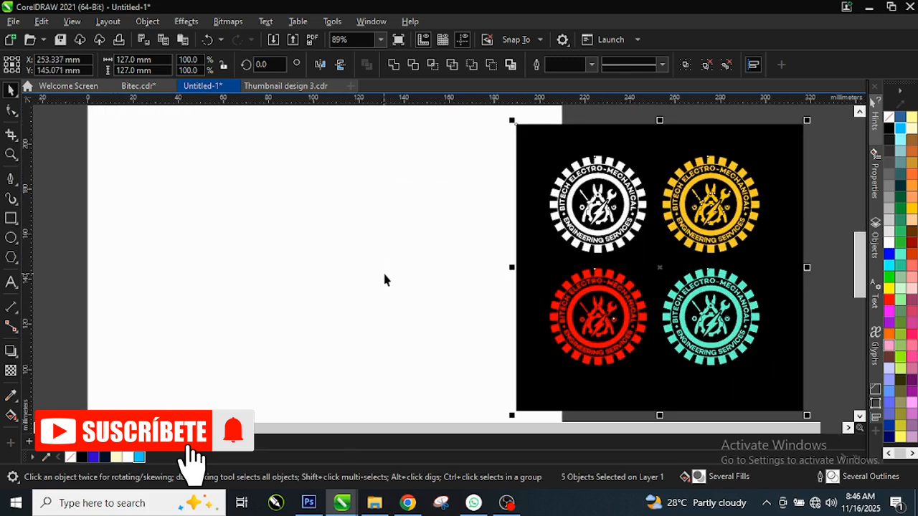
scroll(230, 273, up, 2)
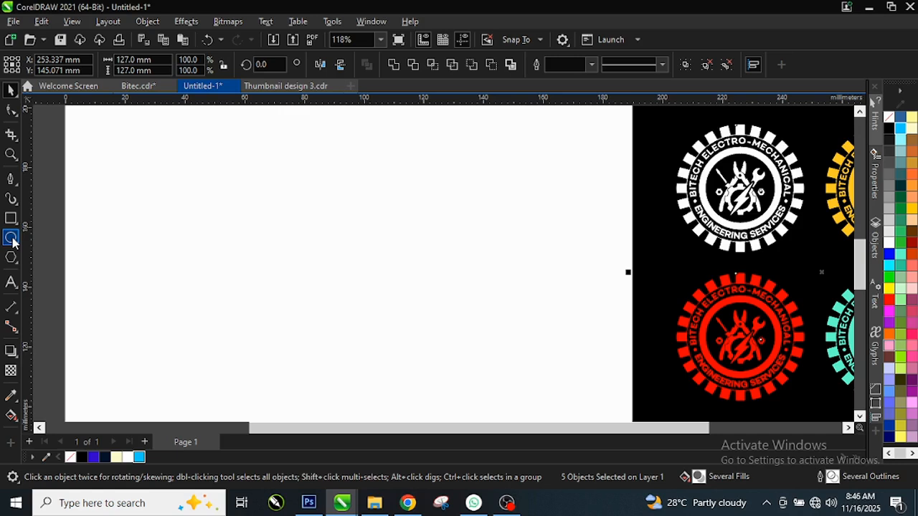
click(12, 239)
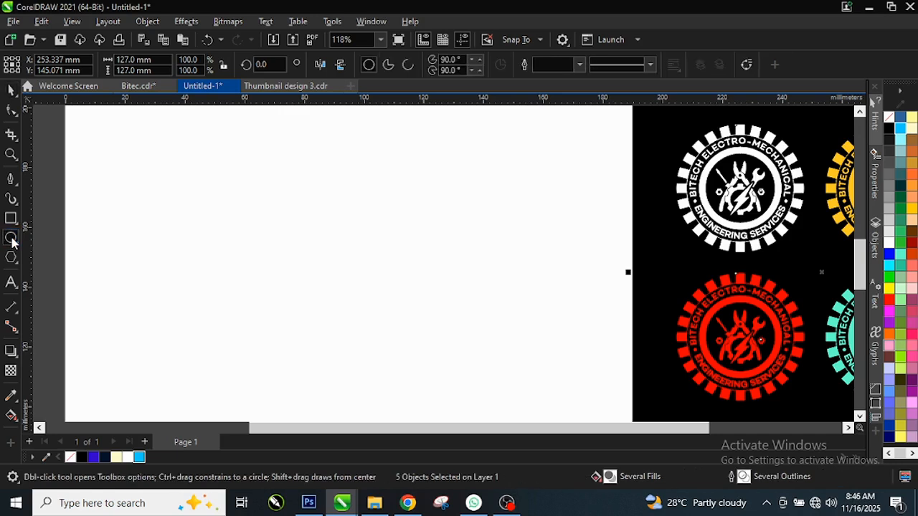
drag(302, 224, 437, 403)
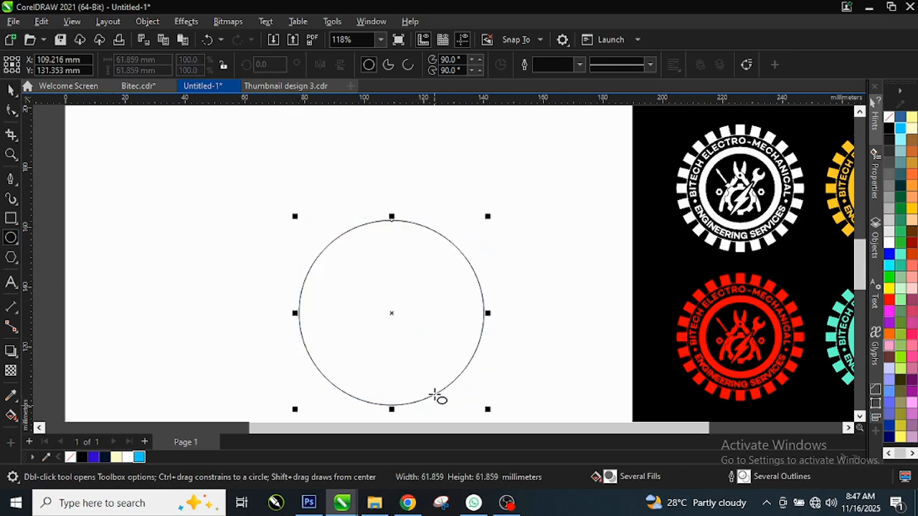
Step: Reposition the circle in the empty page area and enlarge it proportionally to about 76 mm in diameter
key(space)
drag(375, 286, 345, 249)
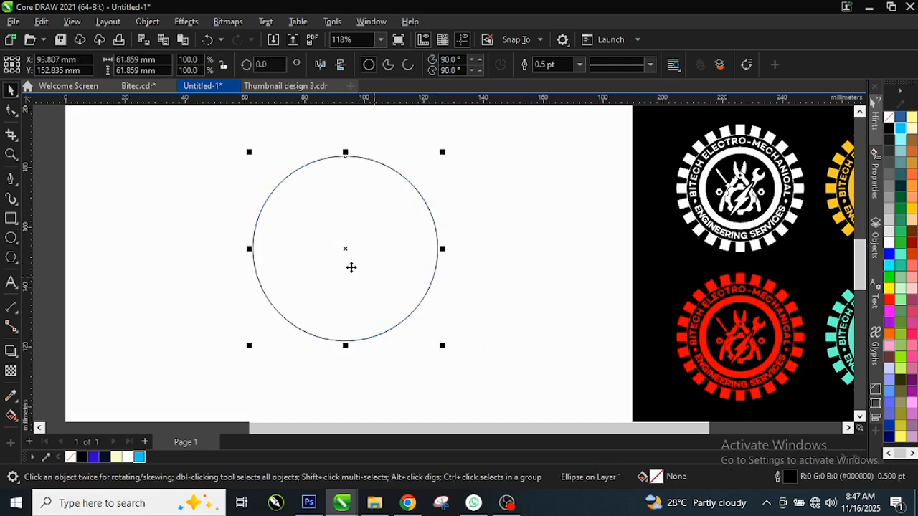
drag(443, 350, 483, 386)
drag(406, 270, 390, 267)
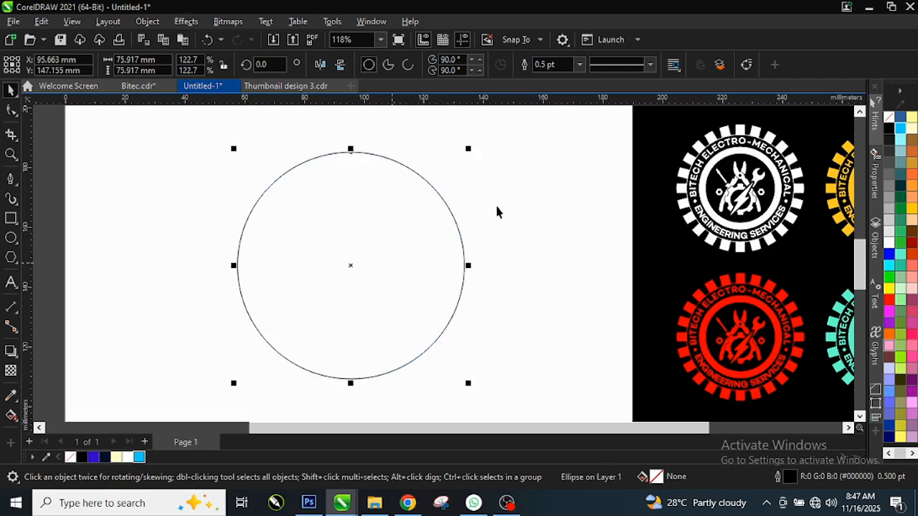
key(Escape)
Step: Draw a narrow vertical rectangle, about 3.2 mm wide and 85 mm tall, extending past both ends of the circle
click(11, 219)
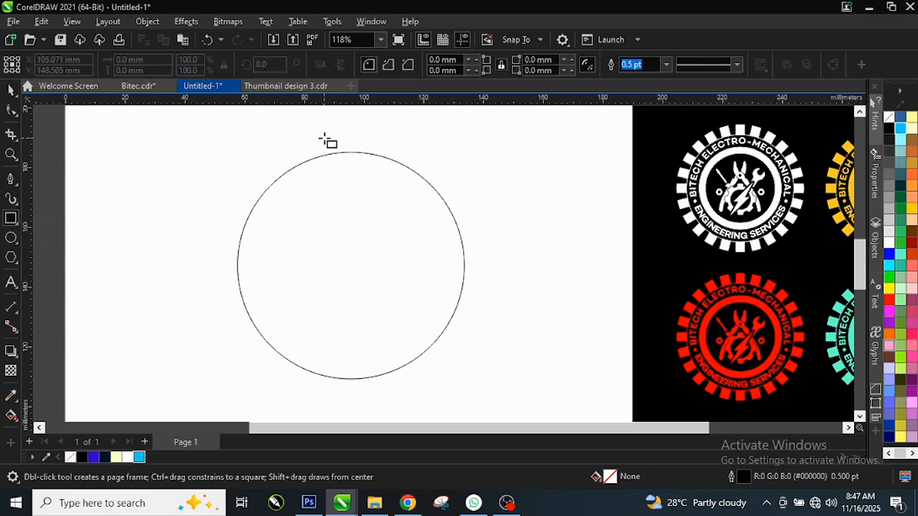
scroll(343, 207, up, 1)
drag(322, 127, 334, 373)
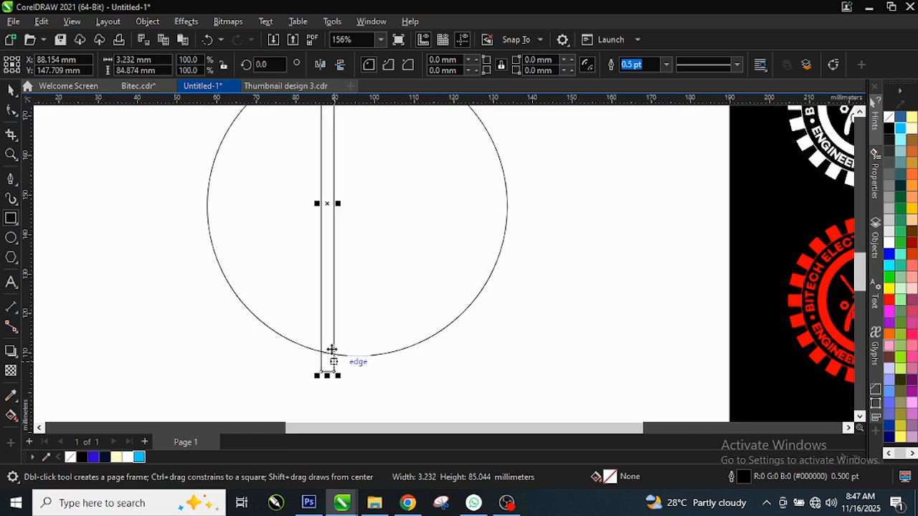
key(F10)
scroll(349, 250, down, 1)
scroll(351, 187, down, 1)
Step: Align the centers of the rectangle and the circle both horizontally and vertically
key(space)
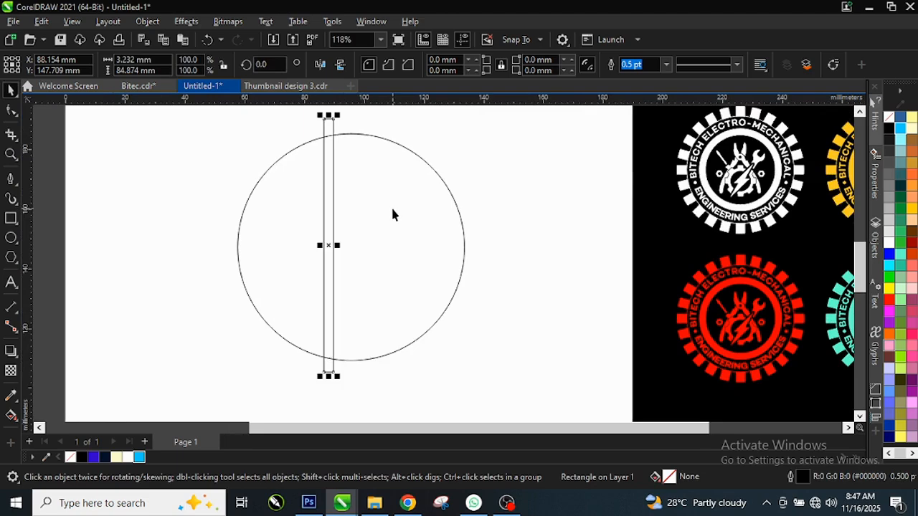
shift+click(392, 206)
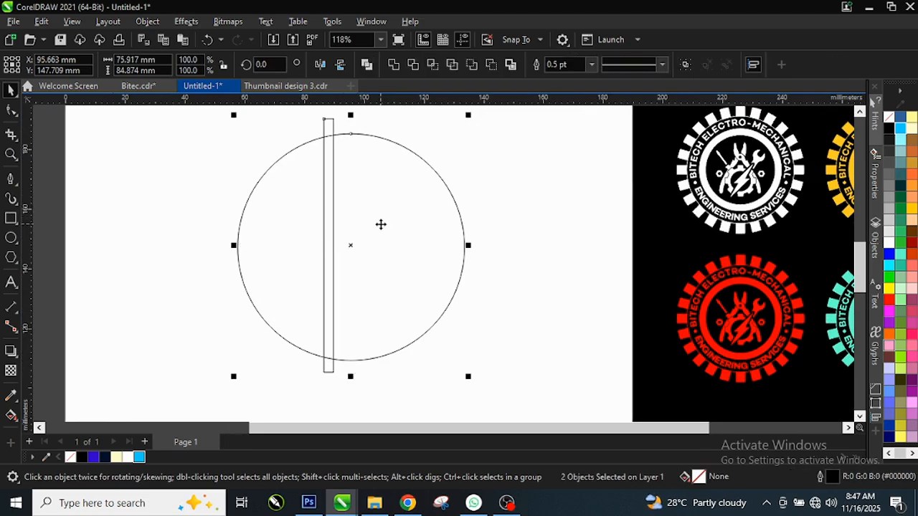
key(e)
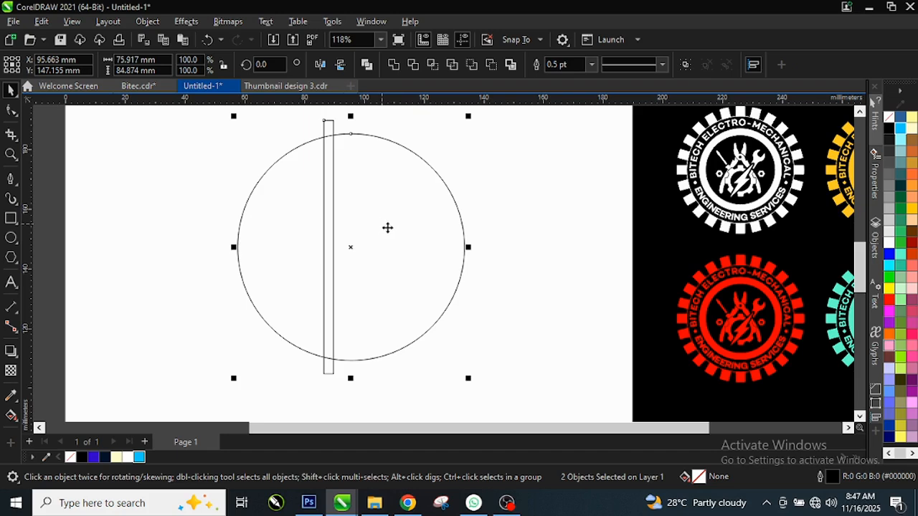
key(c)
click(517, 217)
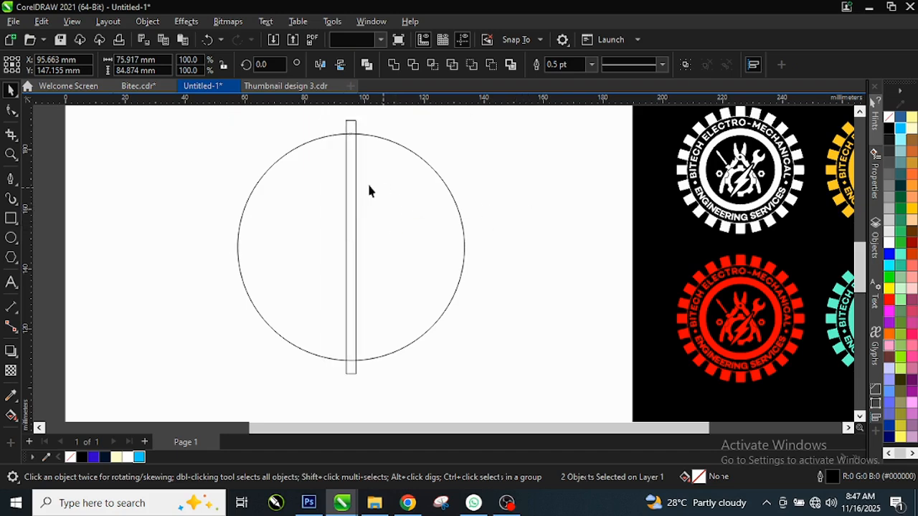
Step: Create a copy of the vertical rectangle rotated around its center to an angle of about 352.2°
scroll(355, 132, up, 2)
click(352, 165)
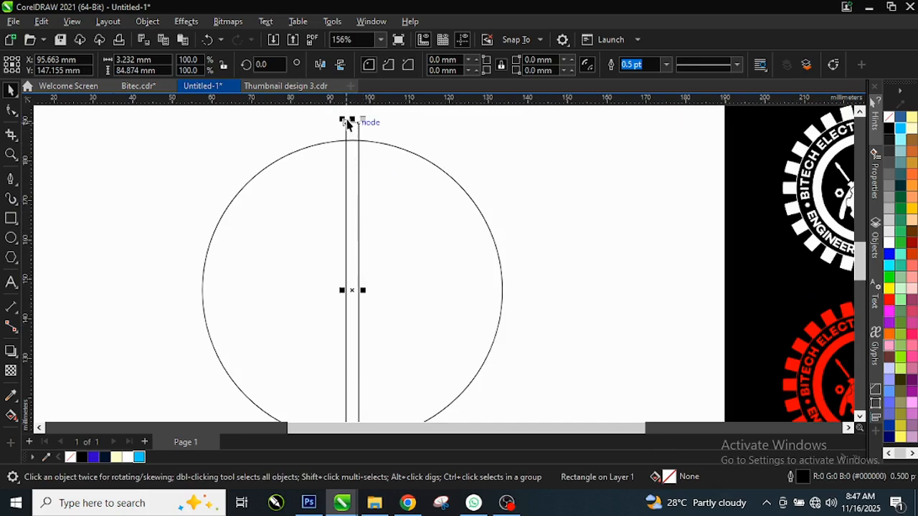
scroll(352, 119, up, 4)
scroll(362, 132, up, 4)
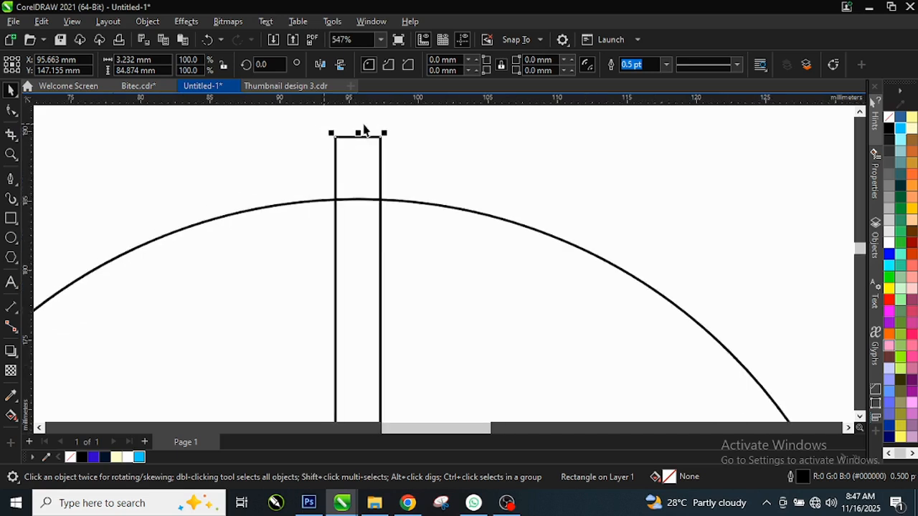
click(372, 191)
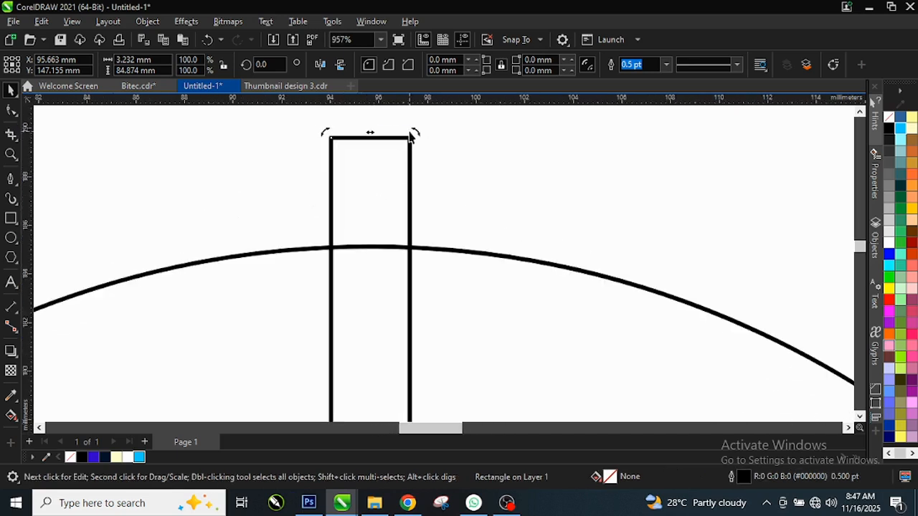
drag(421, 134, 551, 189)
key(Escape)
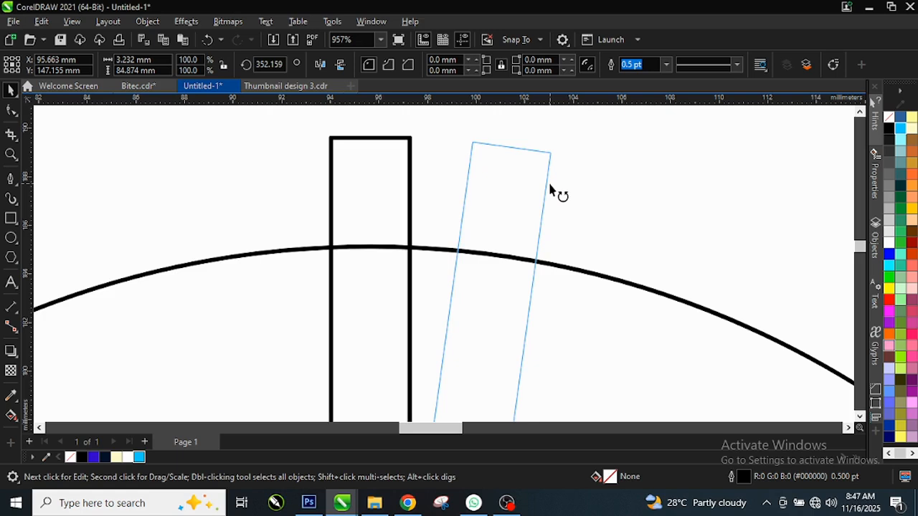
drag(551, 189, 547, 185)
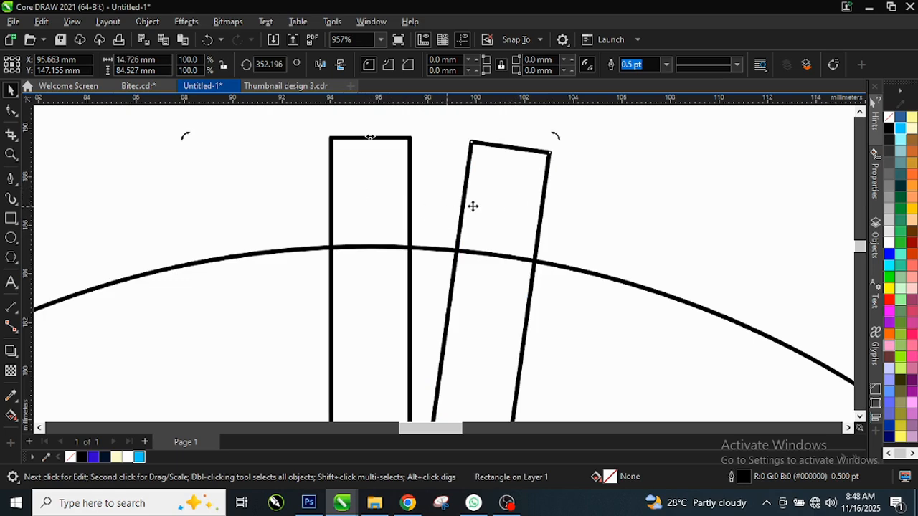
Step: Repeat the rotated duplication 21 times until the bars are spaced evenly around the whole circle
scroll(451, 198, down, 2)
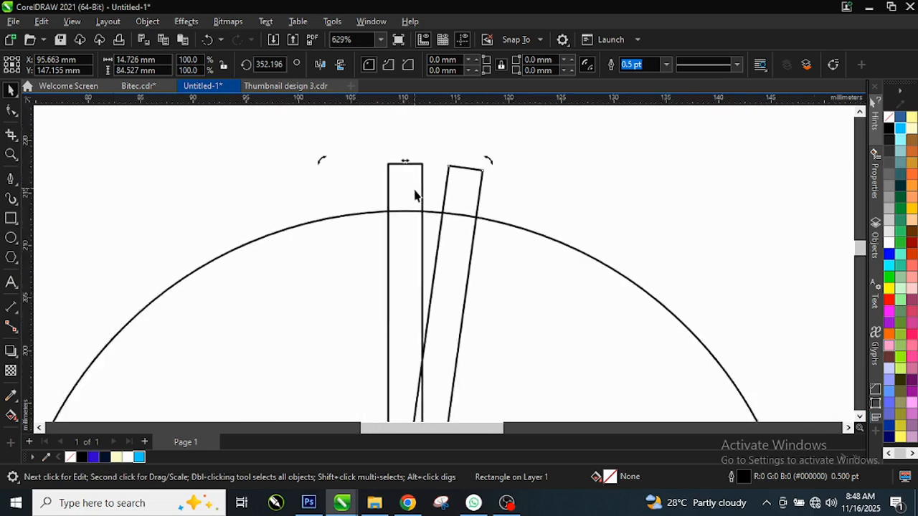
scroll(414, 195, down, 7)
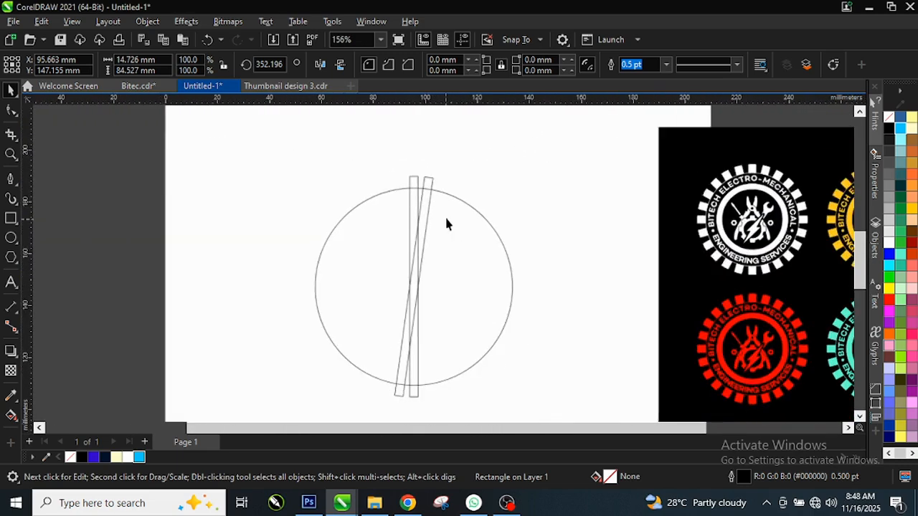
scroll(445, 224, down, 1)
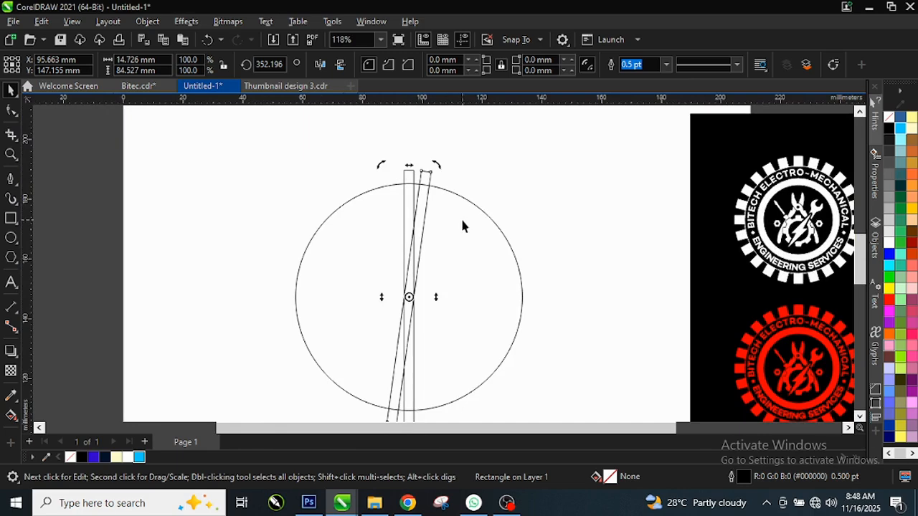
key(ctrl+r)
key(ctrl+r)
key(ctrl+r)
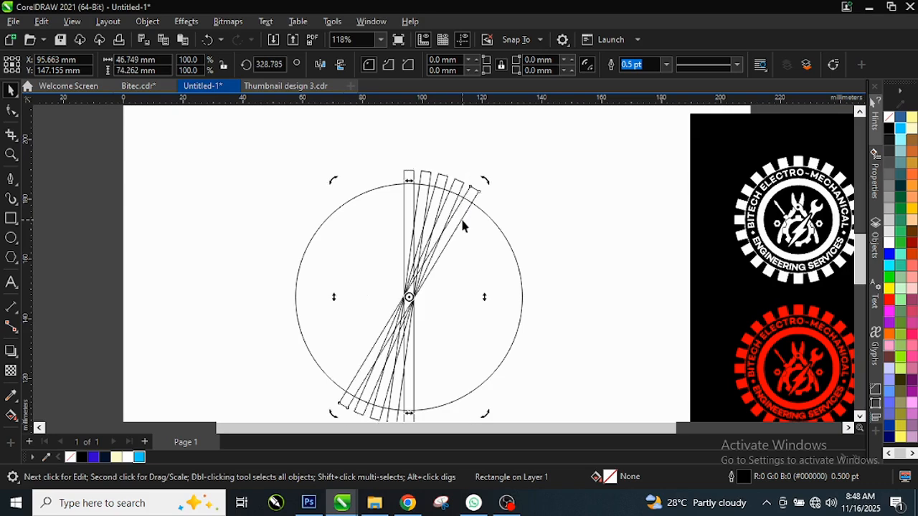
key(ctrl+r)
key(ctrl+r)
key(ctrl+r)
key(ctrl+r)
key(ctrl+r)
key(ctrl+r)
key(ctrl+r)
key(ctrl+r)
key(ctrl+r)
key(ctrl+r)
key(ctrl+r)
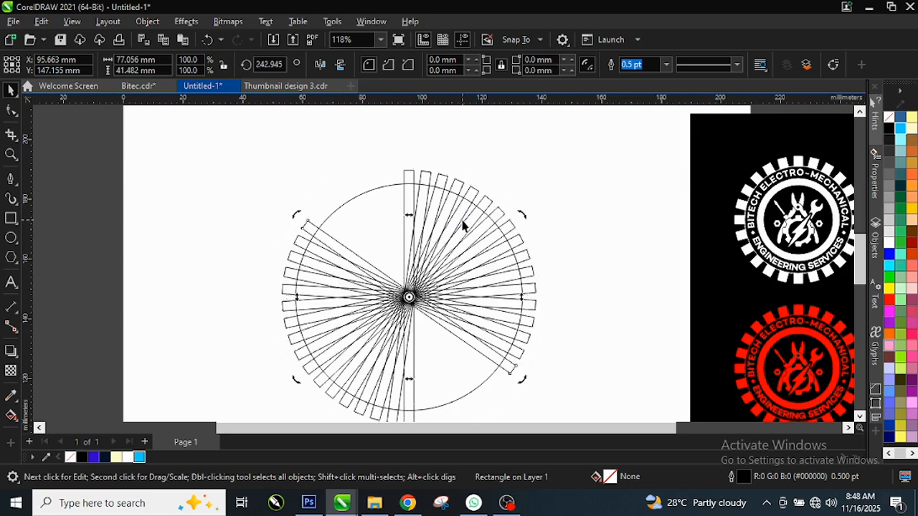
key(ctrl+r)
key(ctrl+r)
key(ctrl+r)
key(ctrl+r)
key(ctrl+r)
key(ctrl+r)
key(ctrl+r)
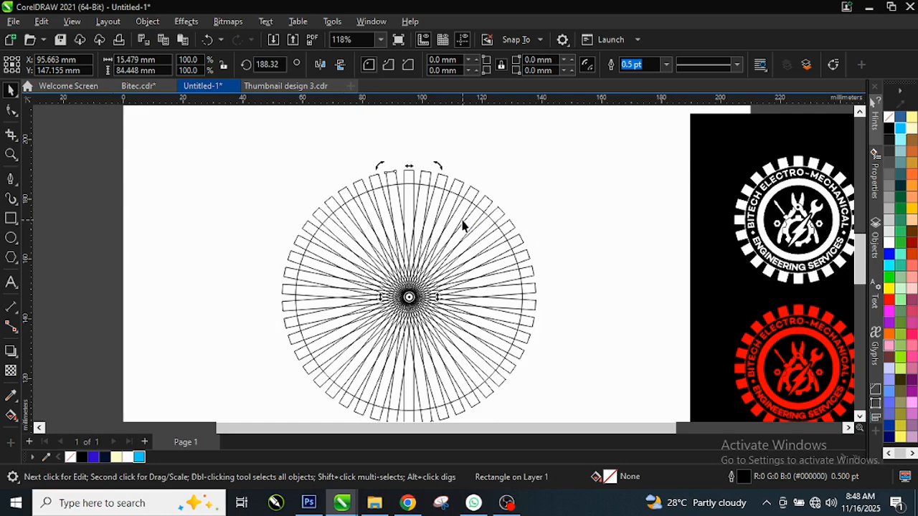
scroll(495, 215, up, 2)
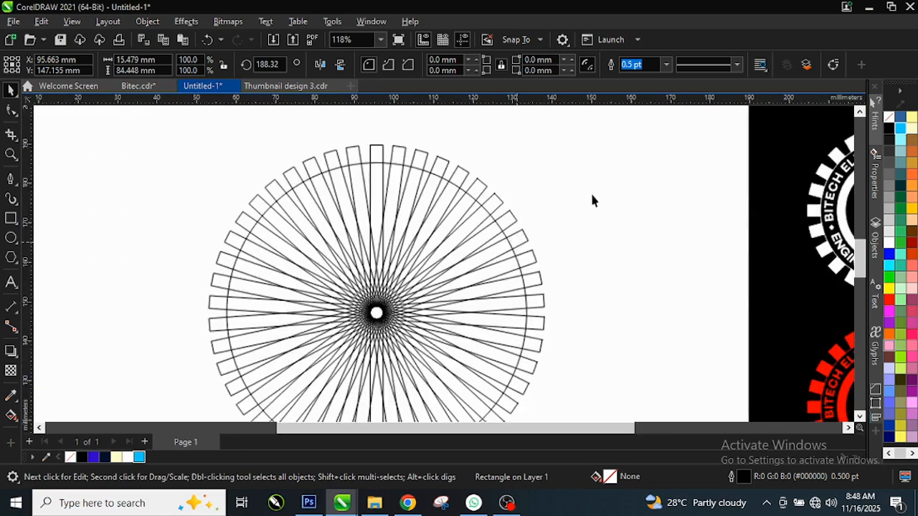
click(588, 196)
scroll(451, 202, down, 2)
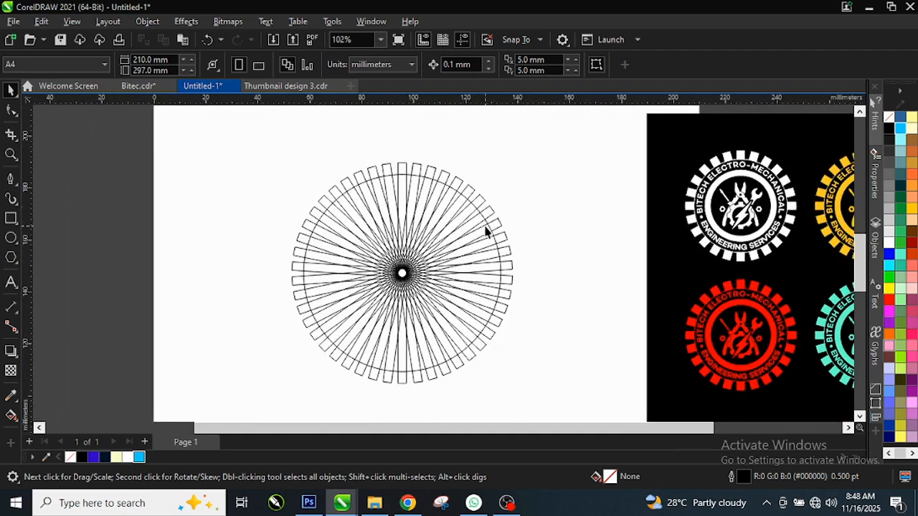
Step: Select the circle together with all the radiating bars and weld them into a single toothed outline
scroll(480, 223, up, 2)
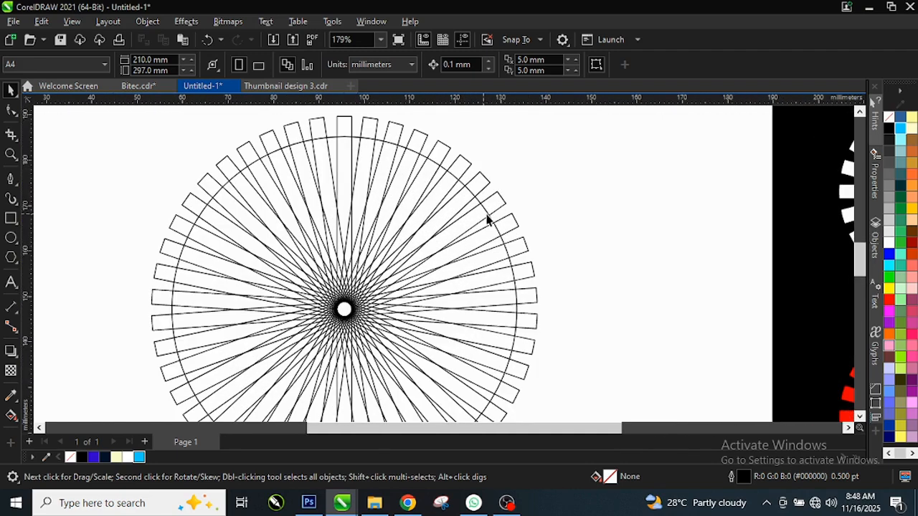
click(488, 224)
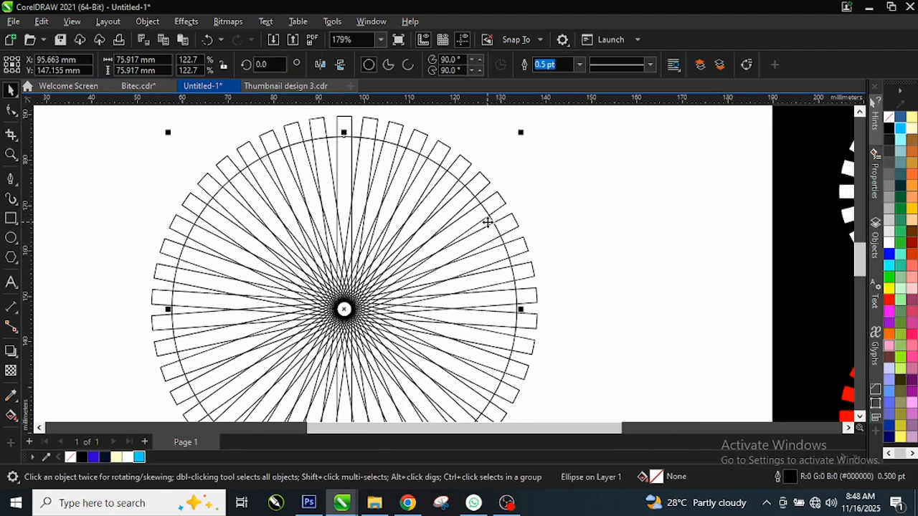
click(612, 176)
scroll(406, 211, down, 2)
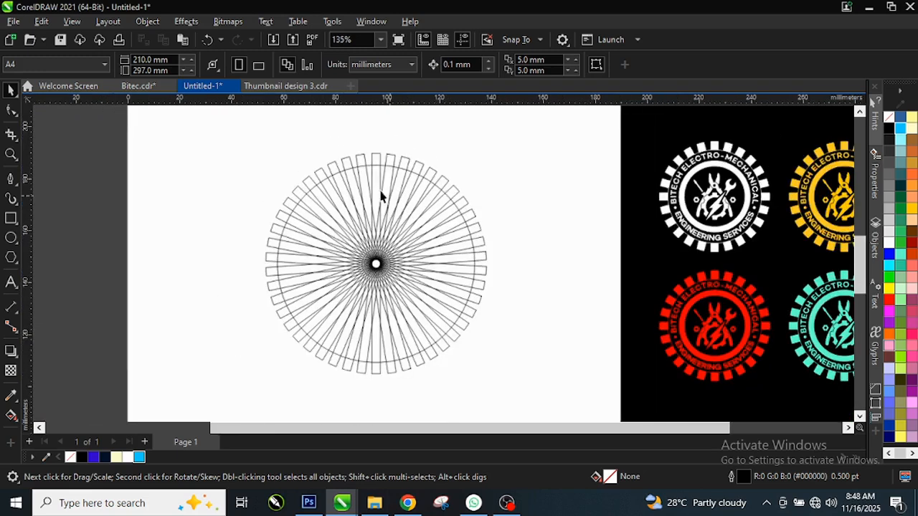
scroll(418, 208, up, 1)
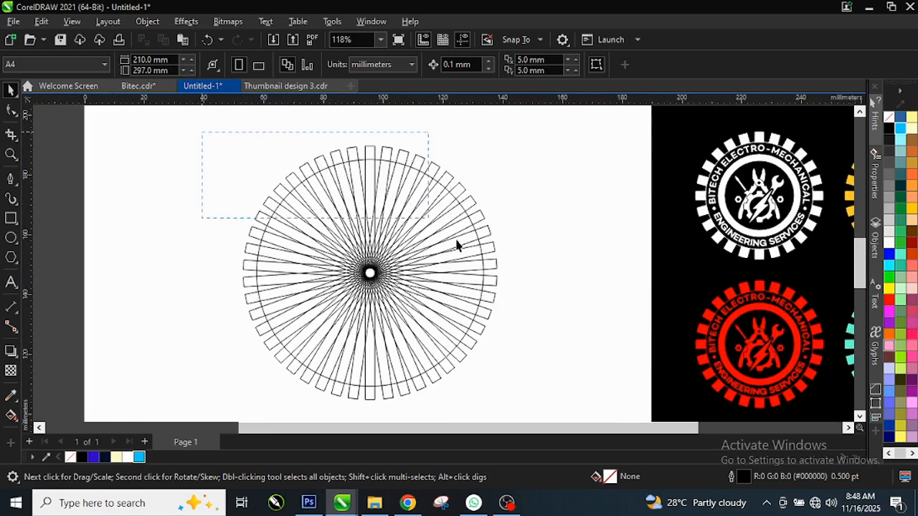
drag(457, 245, 510, 414)
scroll(506, 294, up, 2)
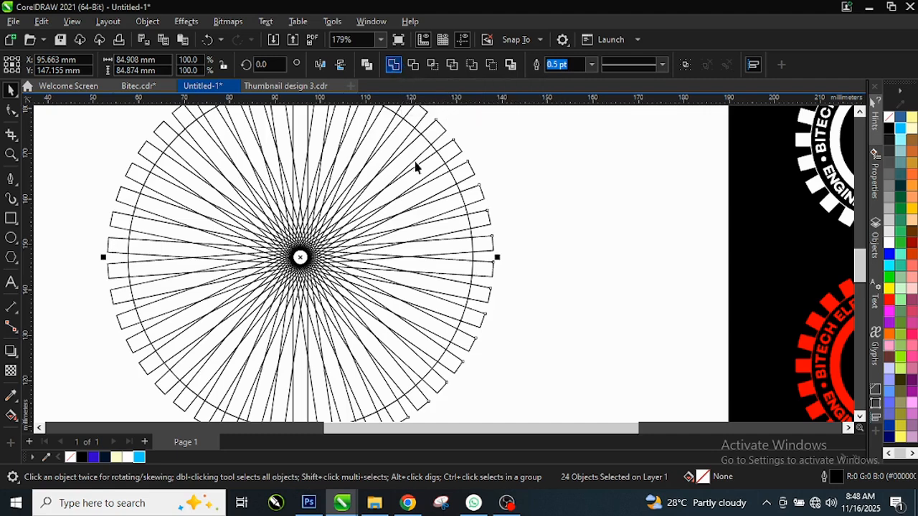
scroll(408, 250, down, 3)
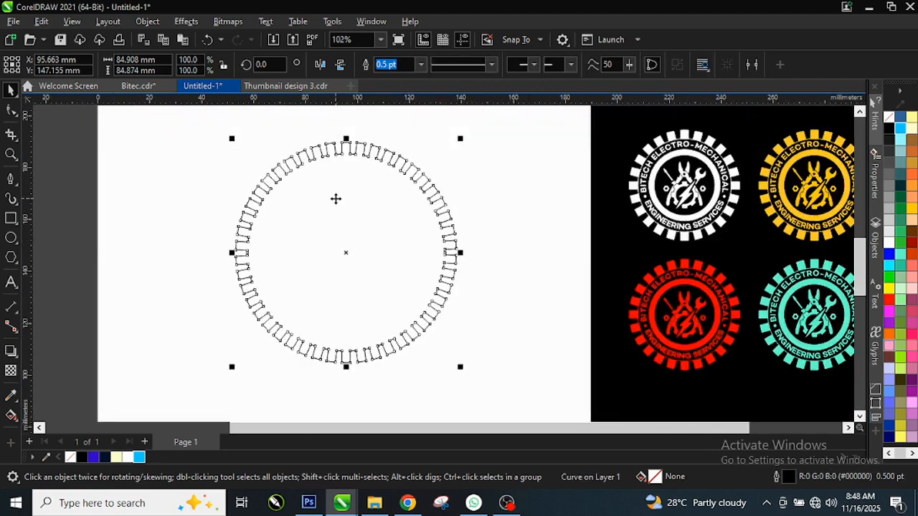
Step: Compare the tooth spacing and proportions of the welded outline with the white reference logo
scroll(336, 199, up, 1)
scroll(792, 147, up, 2)
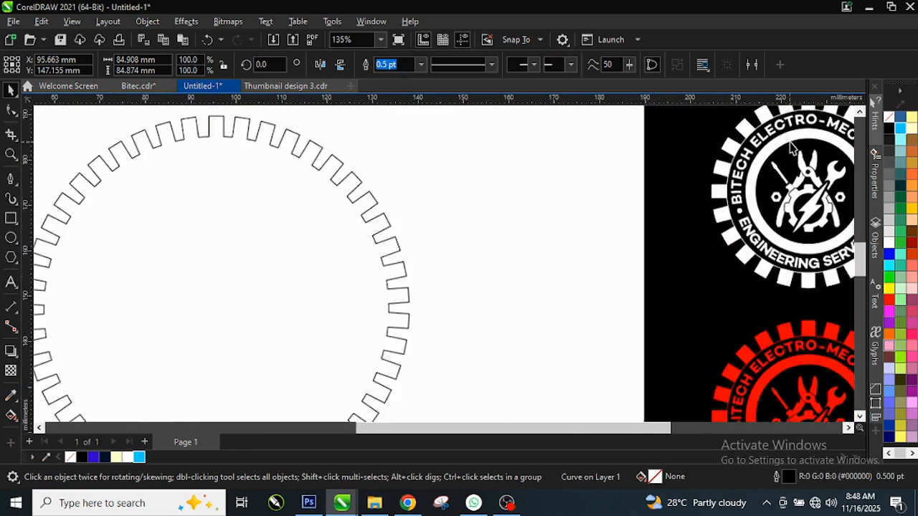
scroll(792, 147, up, 1)
scroll(804, 144, up, 1)
scroll(720, 155, up, 1)
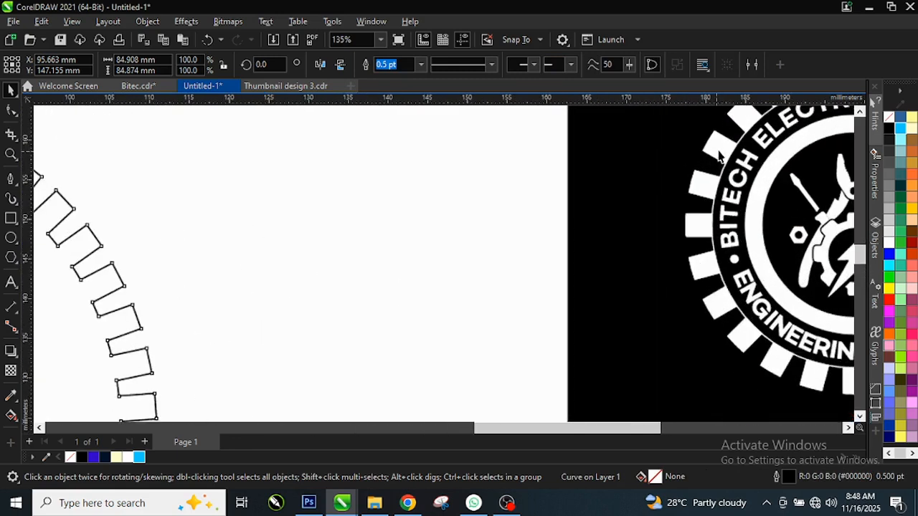
scroll(717, 165, up, 1)
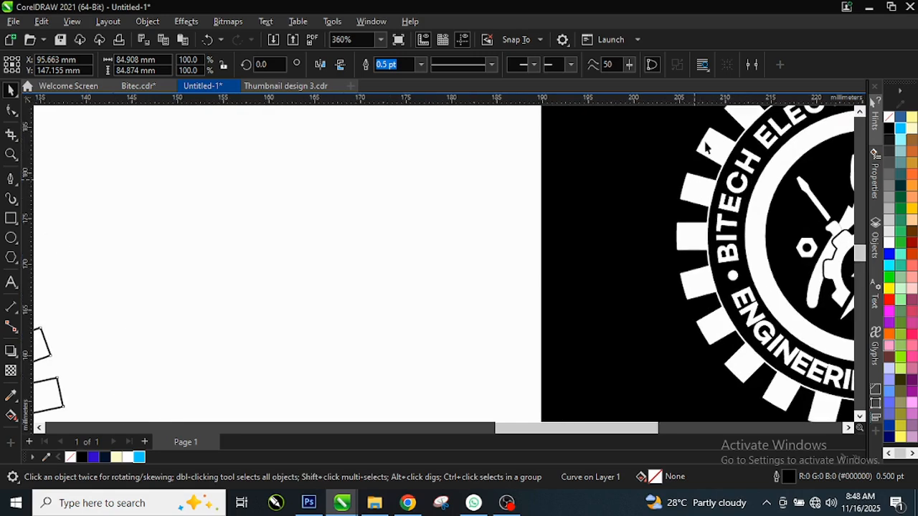
scroll(673, 217, down, 1)
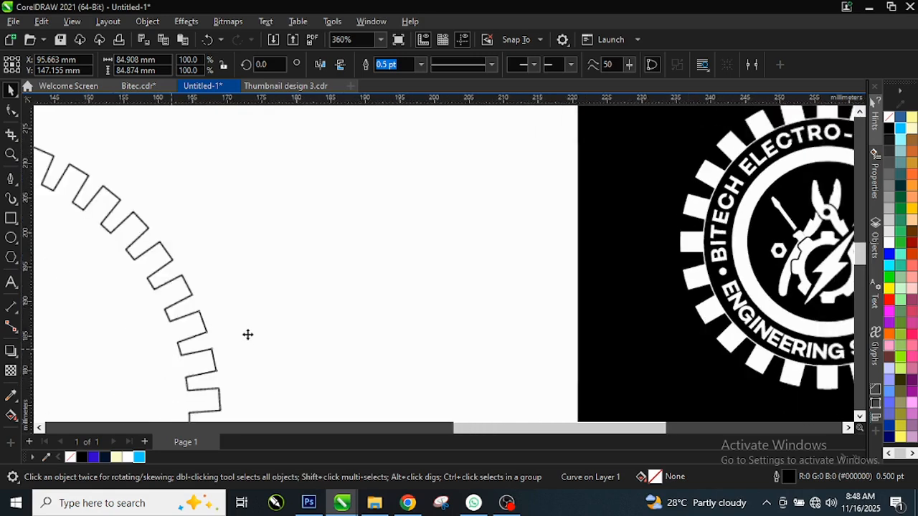
scroll(244, 336, down, 1)
scroll(213, 300, down, 1)
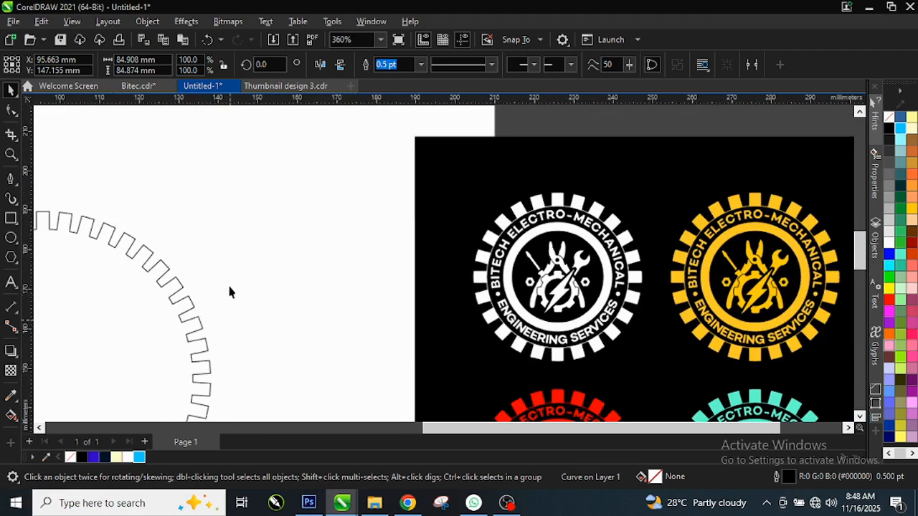
scroll(234, 283, down, 1)
scroll(70, 373, down, 1)
scroll(70, 372, up, 1)
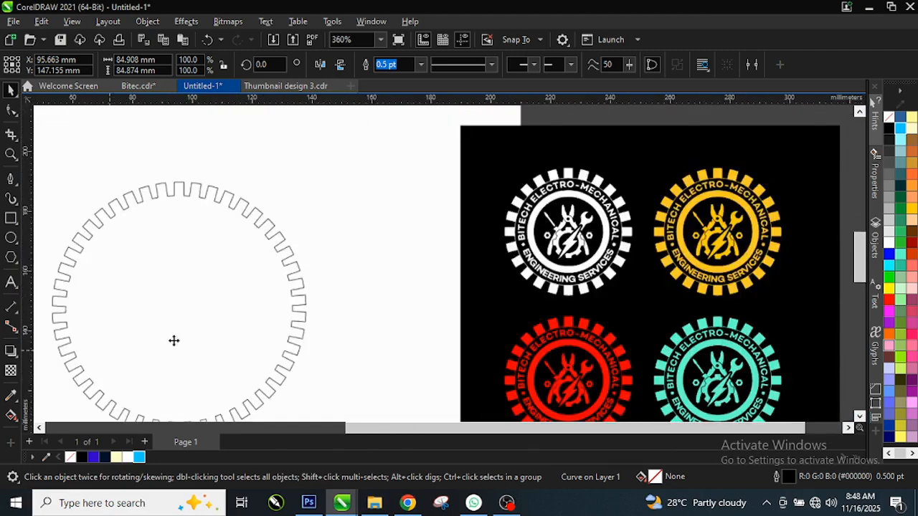
scroll(79, 321, up, 1)
key(F6)
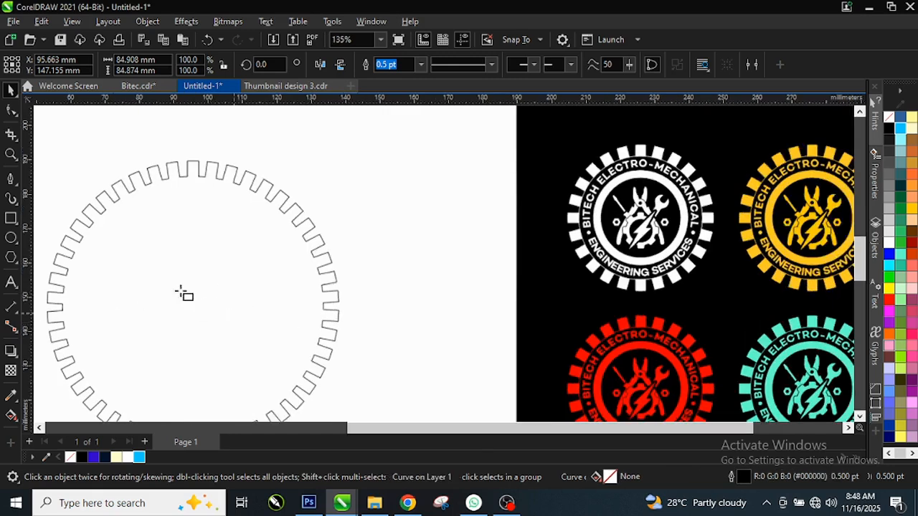
key(space)
scroll(400, 275, down, 1)
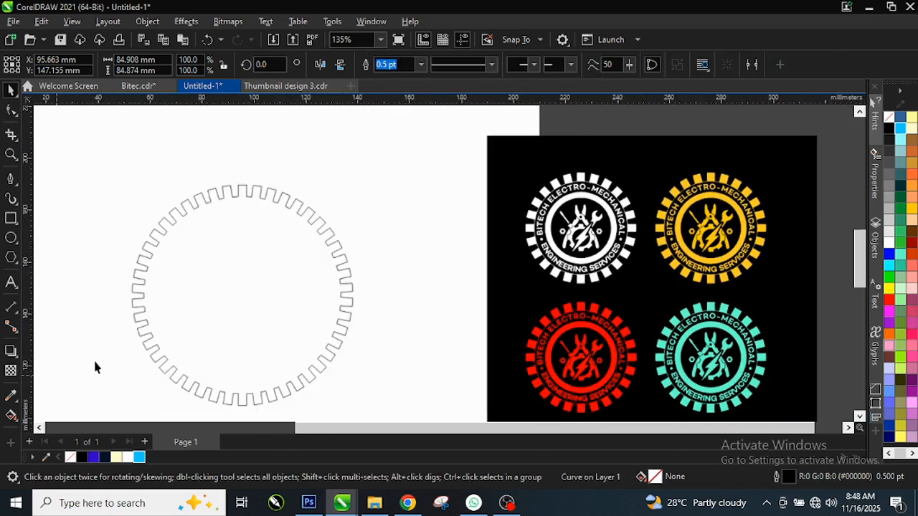
scroll(202, 334, up, 1)
scroll(202, 334, up, 1)
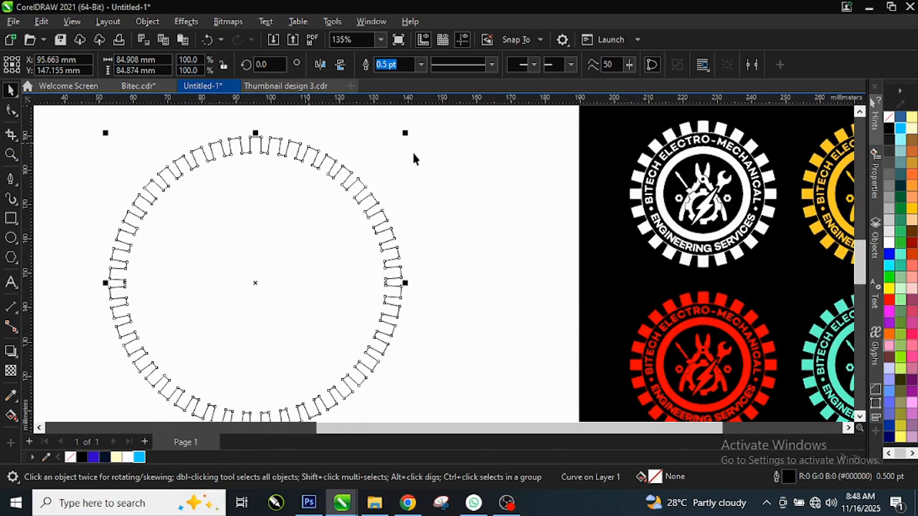
click(399, 190)
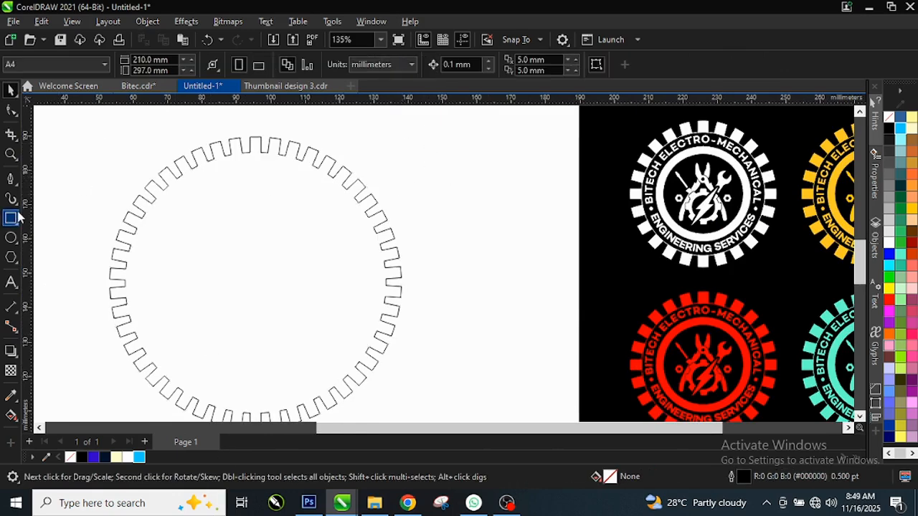
Step: Draw a circle about 40 mm in diameter inside the toothed outline and enlarge it proportionally to nearly the outline's size
click(12, 239)
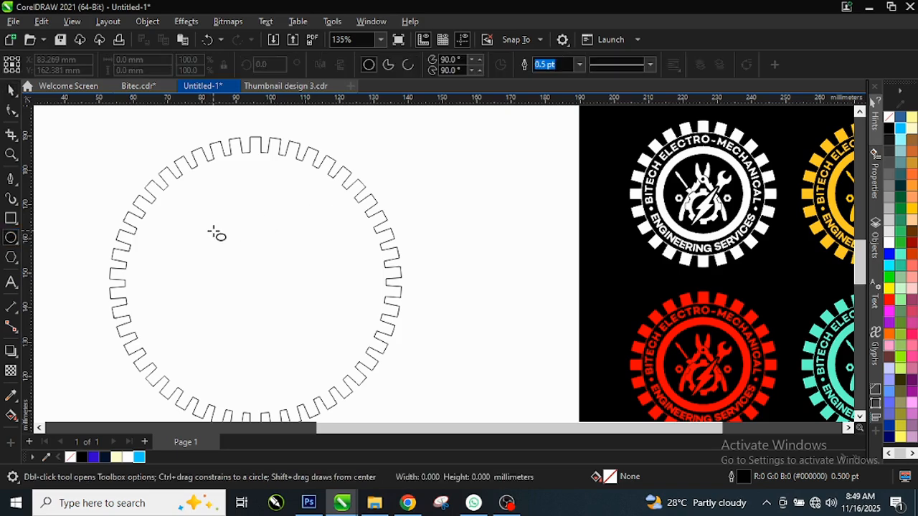
drag(215, 232, 289, 368)
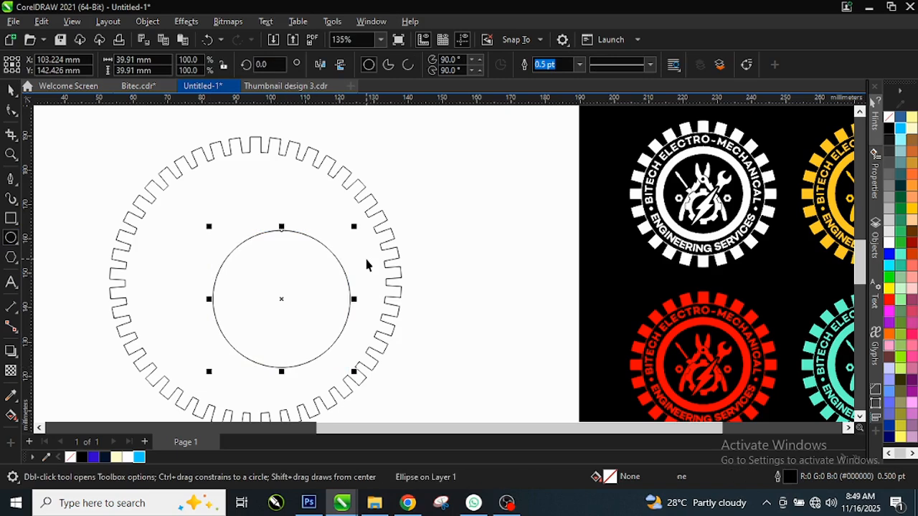
key(space)
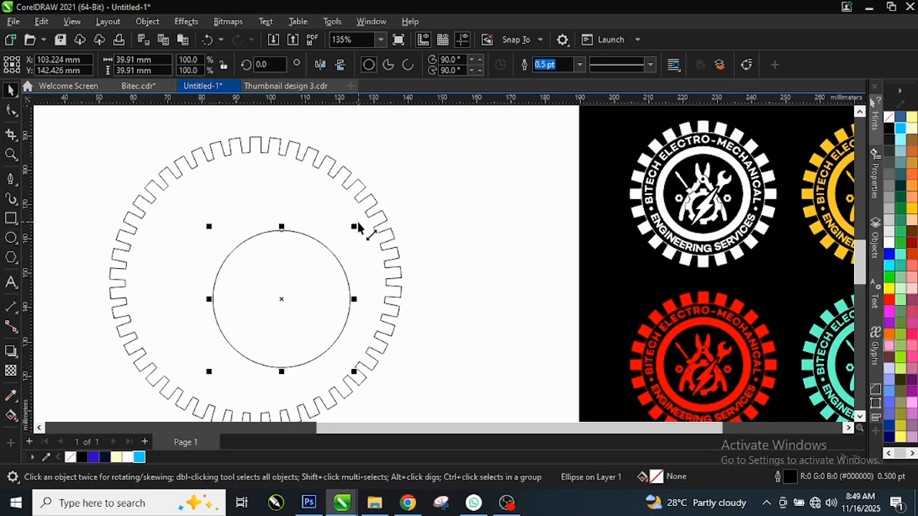
drag(355, 228, 406, 143)
Step: Align the centers of the new circle and the toothed outline both horizontally and vertically
shift+click(291, 153)
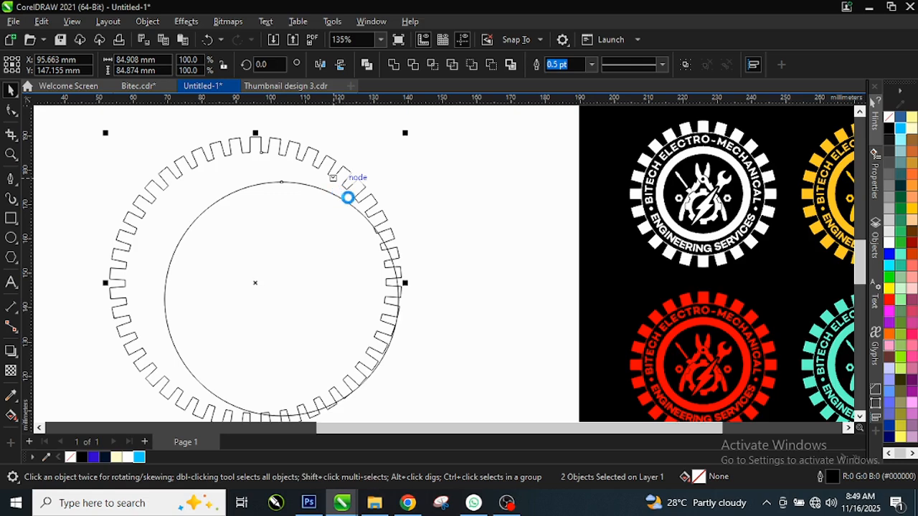
key(c)
key(e)
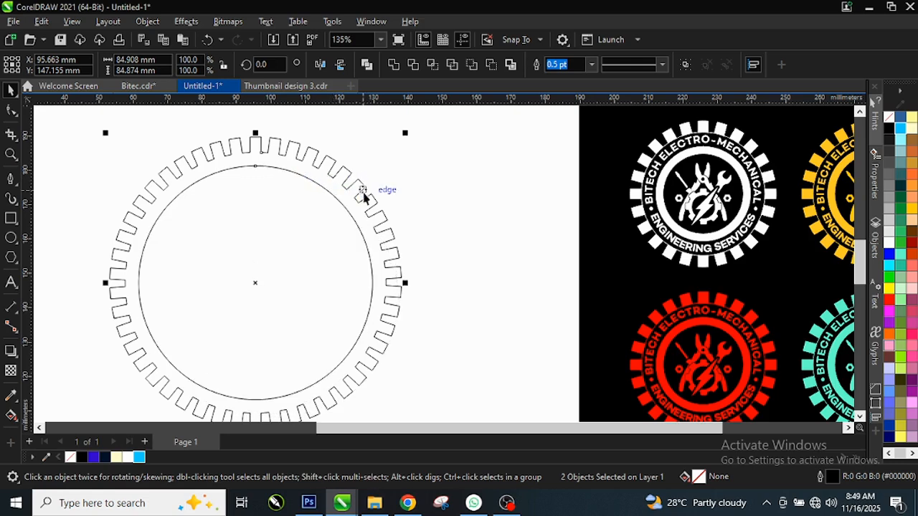
click(461, 191)
Step: Scale the inner circle from its center to about 76 mm so that it meets the bases of the teeth
scroll(221, 256, up, 2)
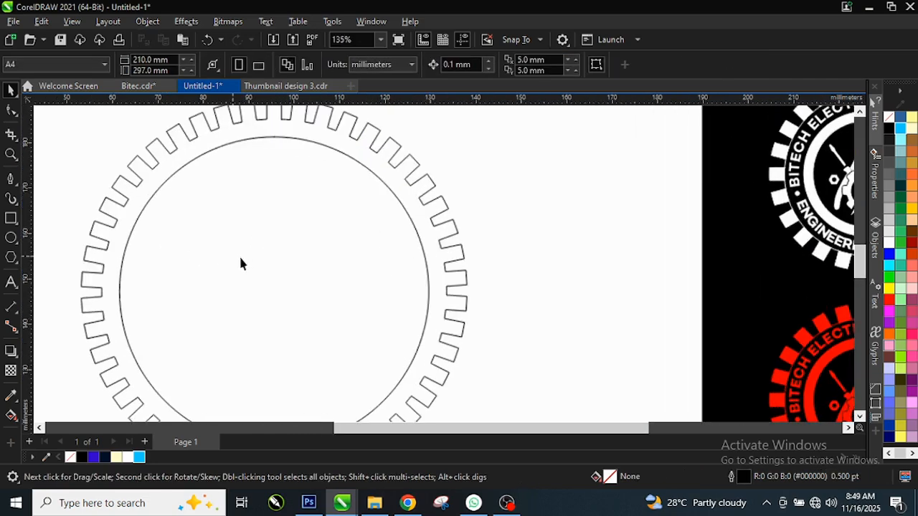
click(245, 259)
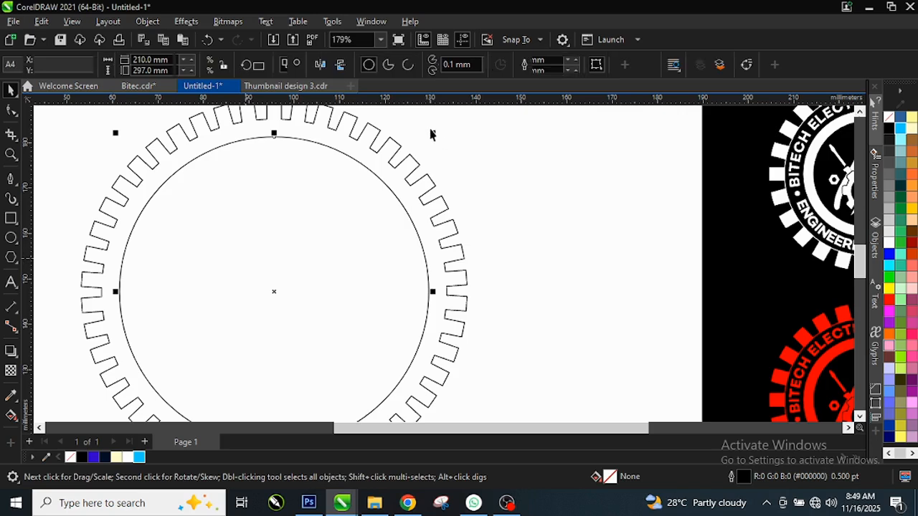
drag(433, 133, 457, 125)
scroll(385, 220, down, 3)
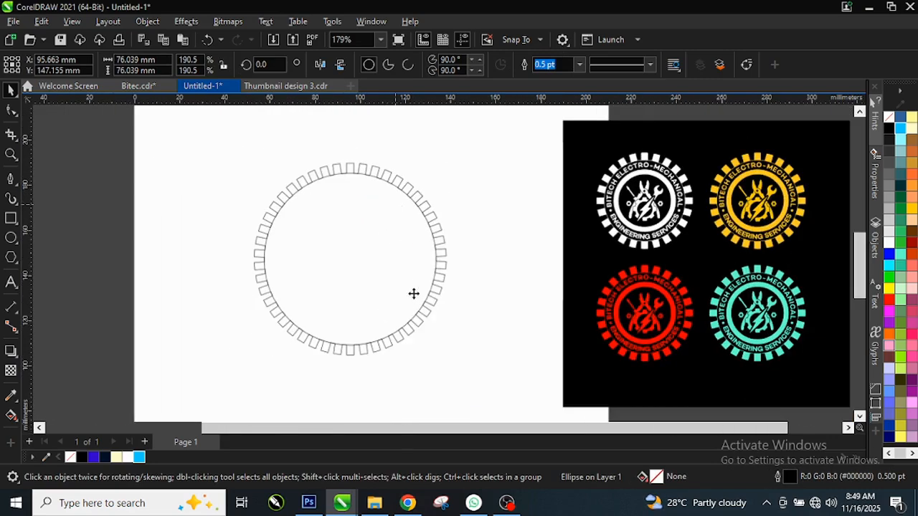
scroll(387, 309, up, 2)
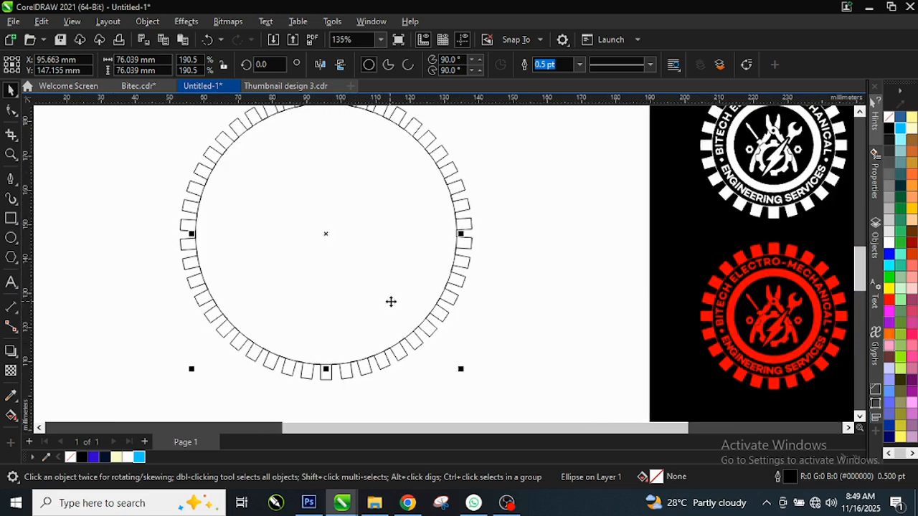
click(369, 299)
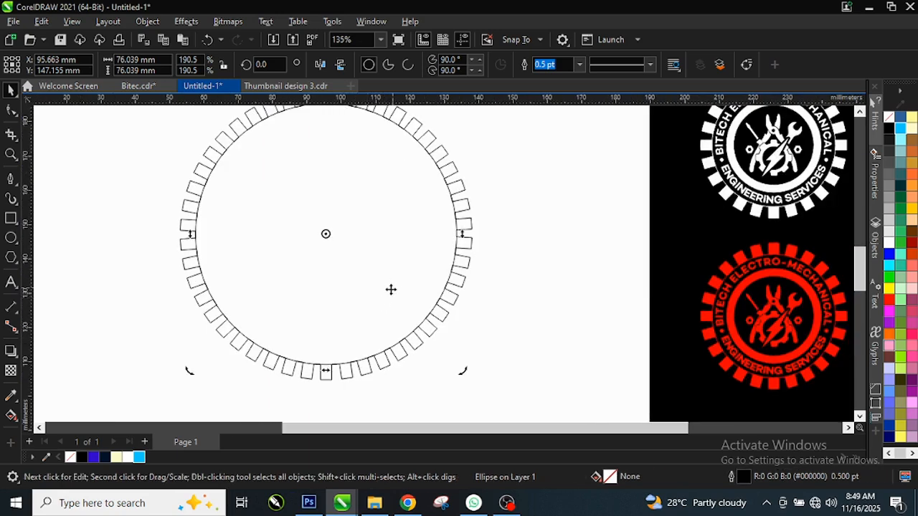
scroll(390, 291, down, 2)
click(380, 255)
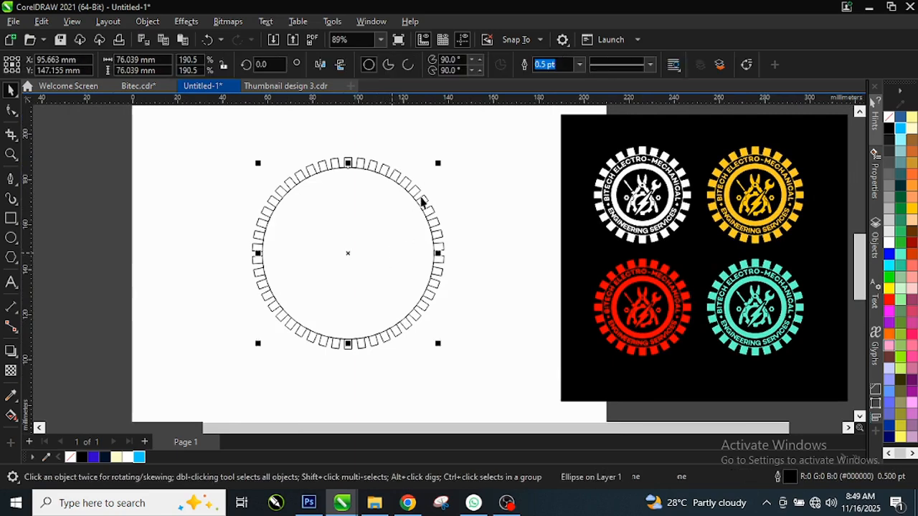
Step: Create two smaller concentric copies of the inner circle, about 60 mm and about 51.6 mm in diameter
scroll(364, 195, up, 2)
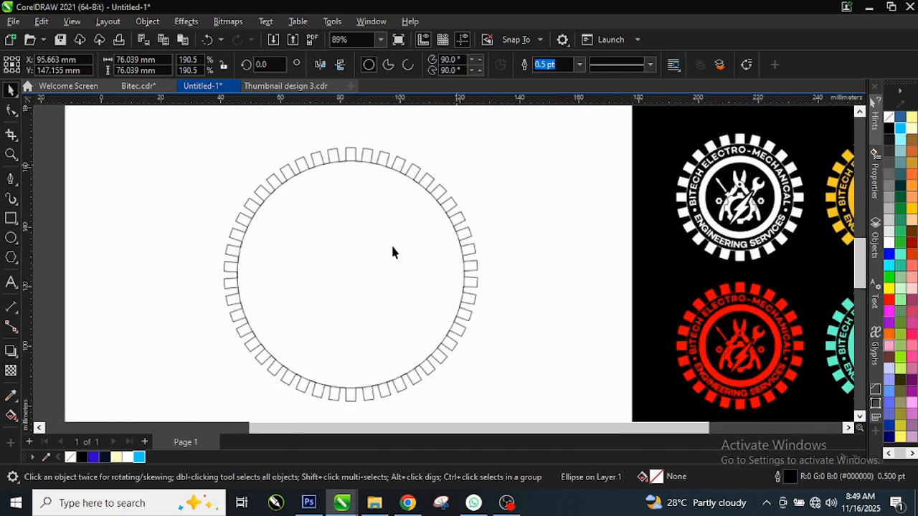
drag(470, 162, 468, 185)
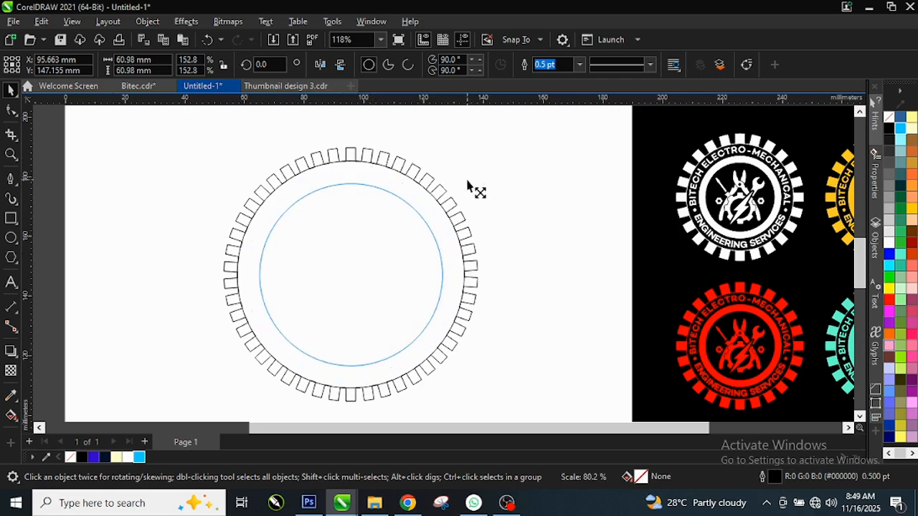
drag(467, 180, 465, 188)
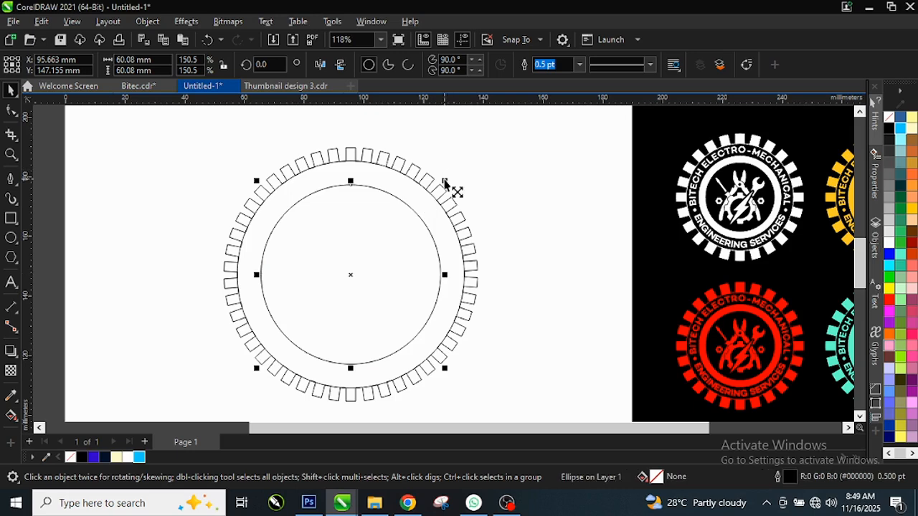
mouse_move(444, 183)
mouse_down()
mouse_move(440, 208)
mouse_move(441, 191)
mouse_up()
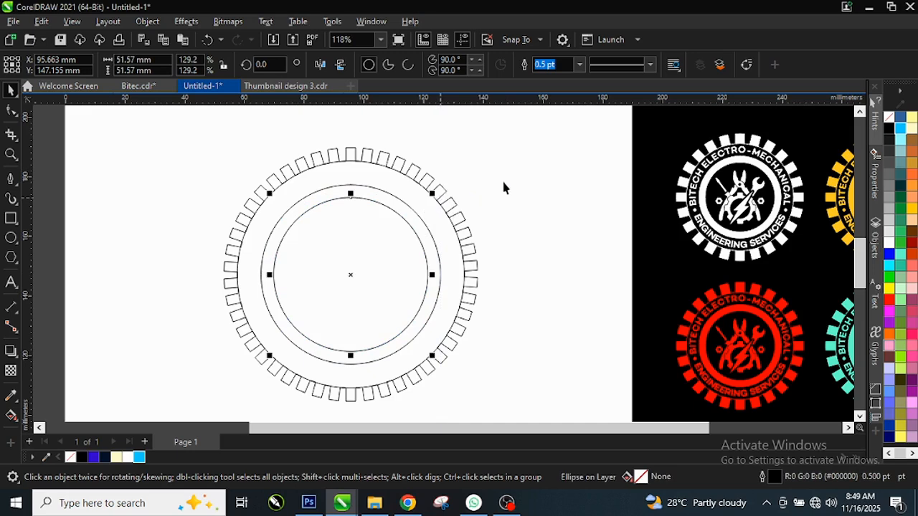
click(426, 204)
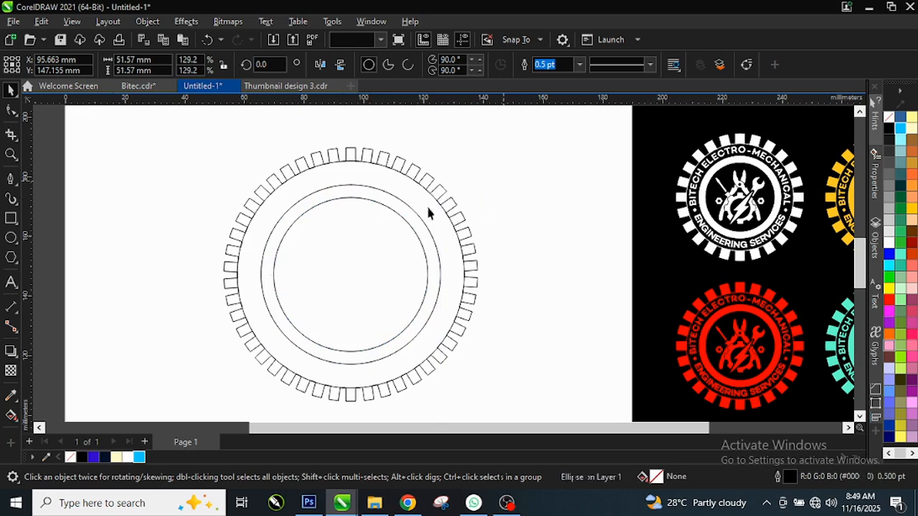
Step: Fill the toothed outline with black and the largest circle just inside the teeth with white
click(370, 162)
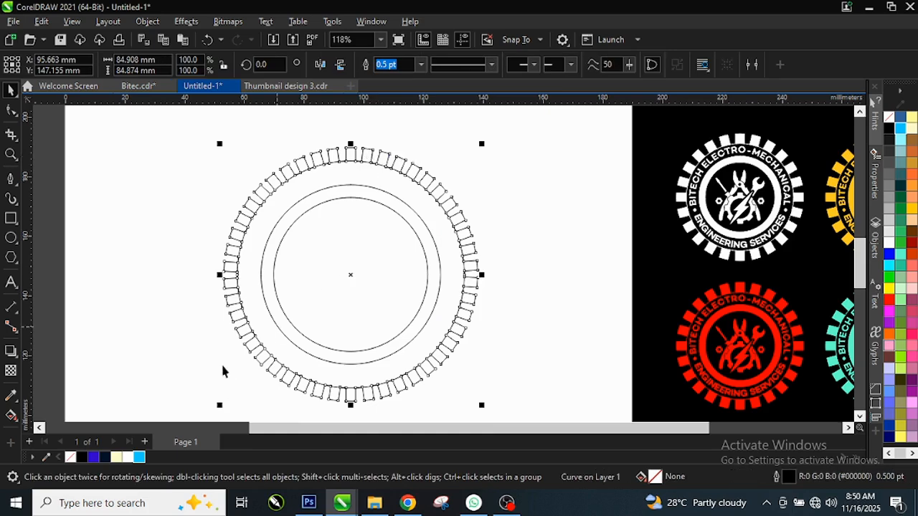
click(82, 457)
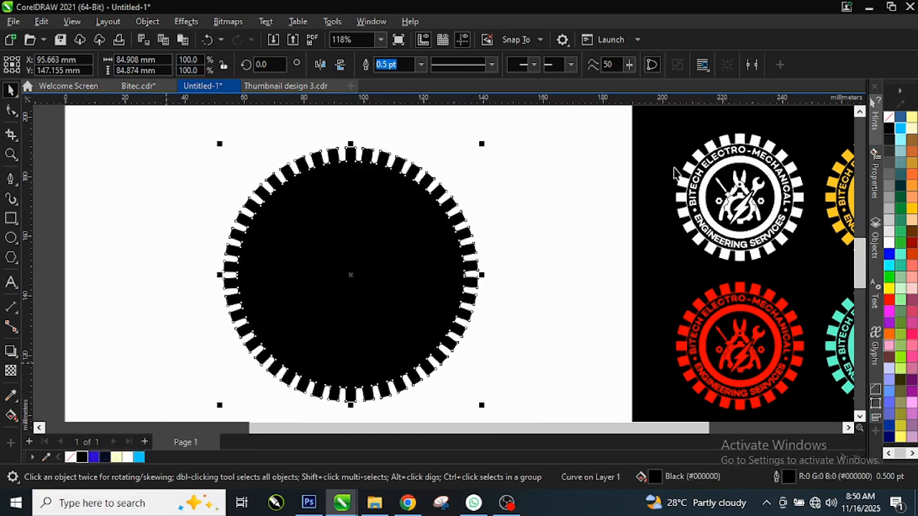
click(430, 206)
click(386, 255)
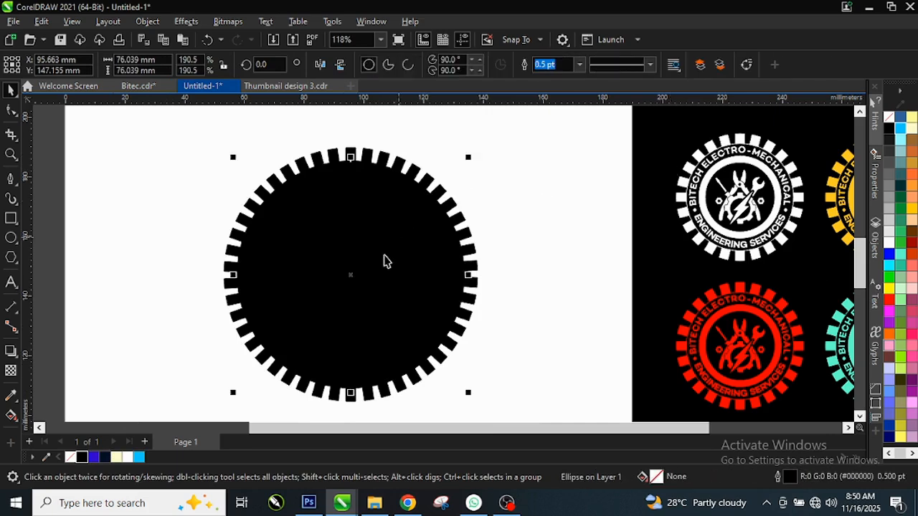
click(131, 458)
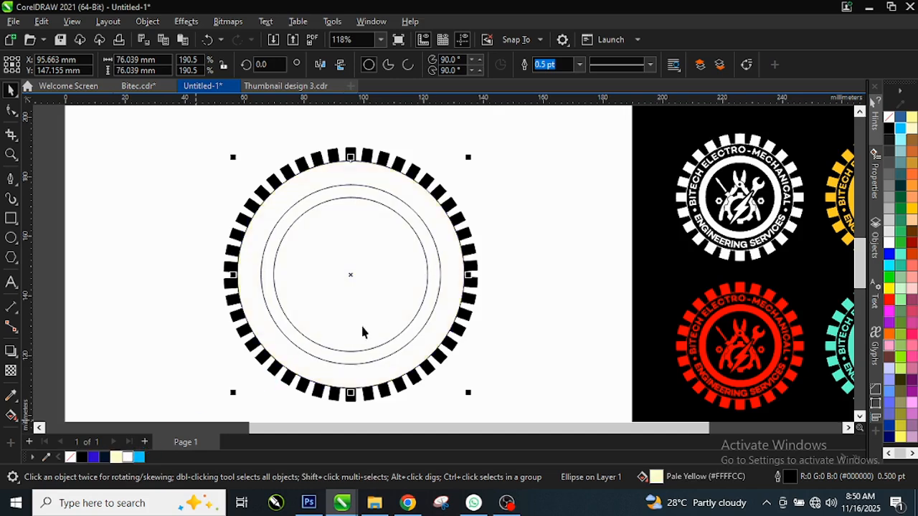
click(500, 242)
Step: Fill the middle circle with black and the innermost circle with white to form a solid inner ring
scroll(420, 246, up, 1)
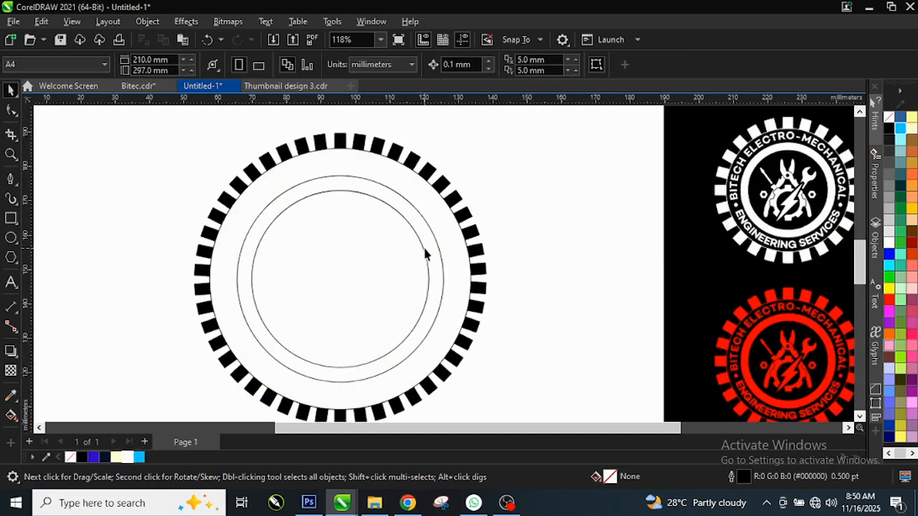
click(422, 228)
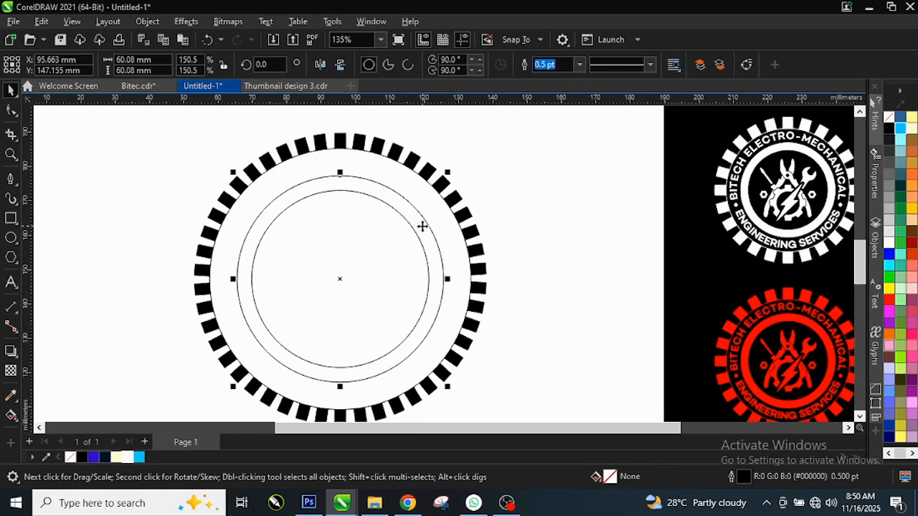
click(83, 457)
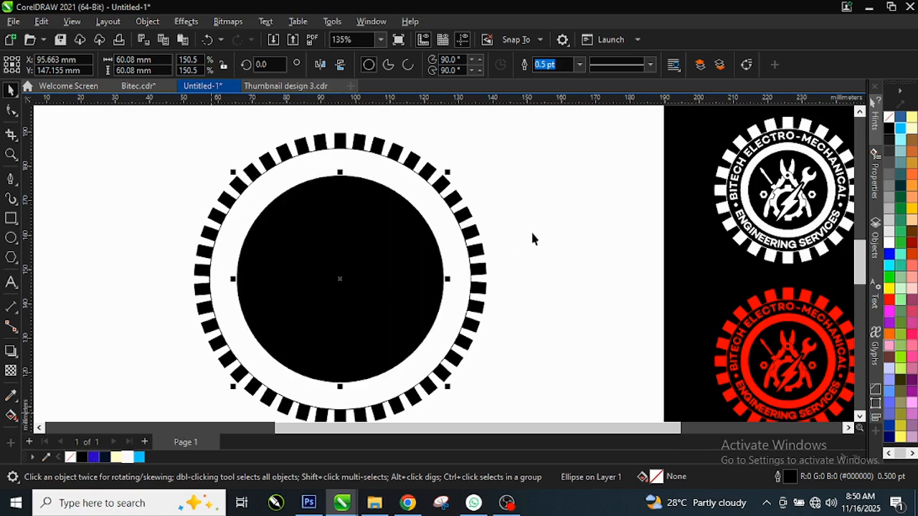
click(338, 289)
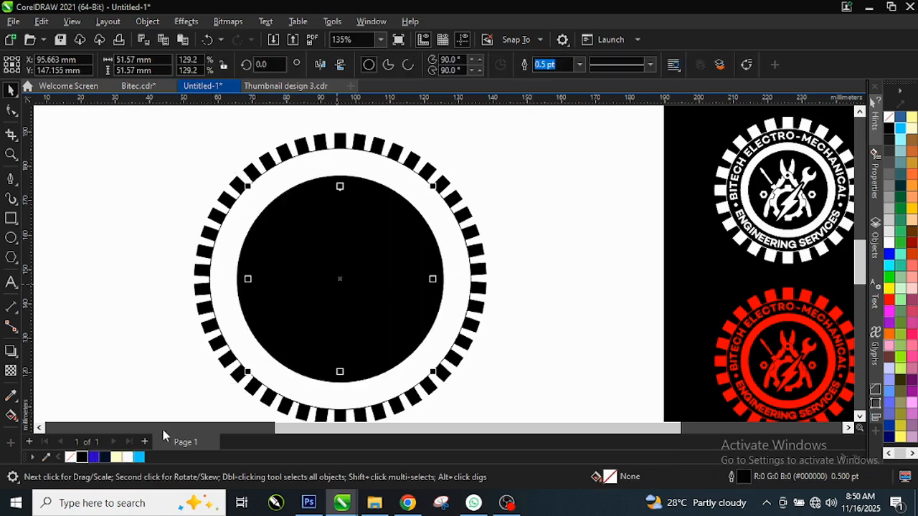
click(127, 457)
click(557, 210)
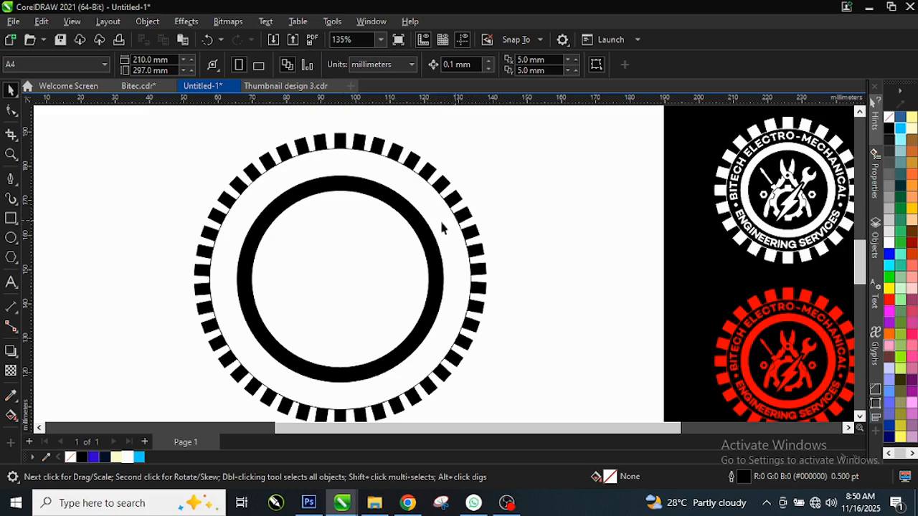
Step: Add the artistic text "BITECH ELECTRO - MECHNICAL" in capitals on the blank page area beside the toothed ring
scroll(520, 212, down, 1)
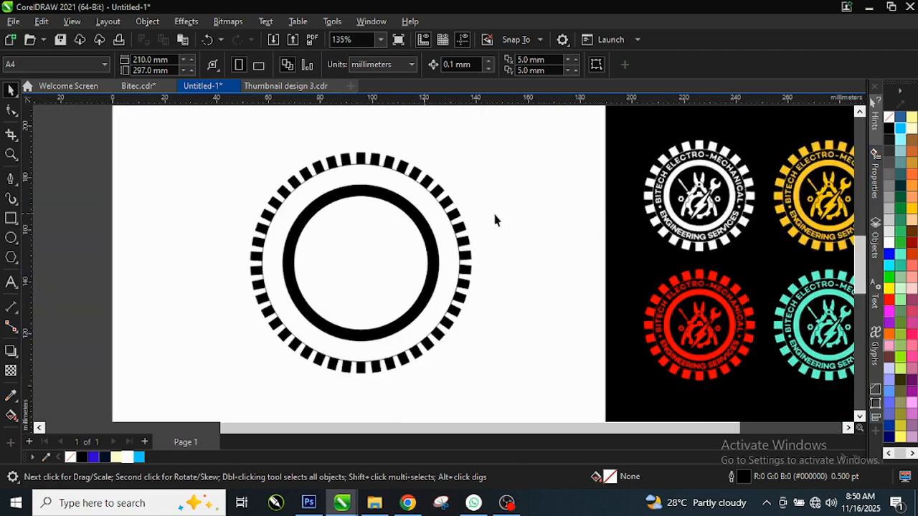
scroll(746, 179, up, 3)
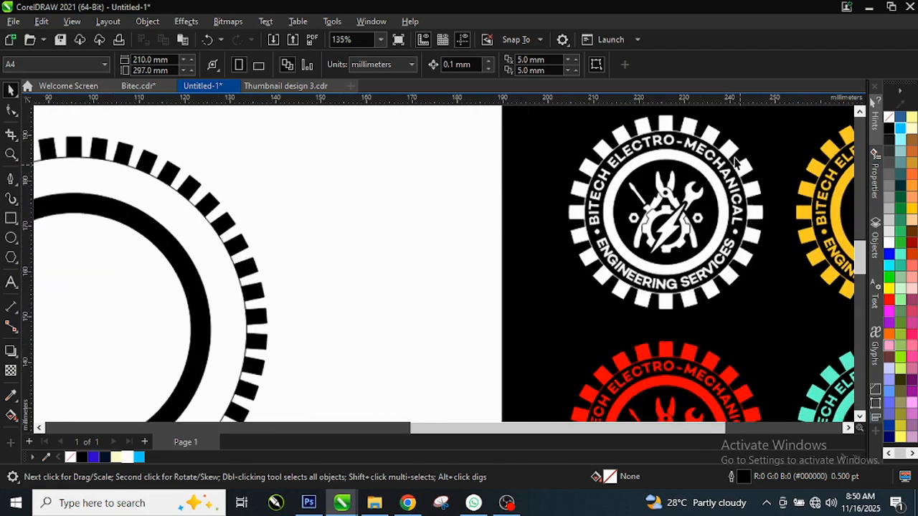
scroll(763, 147, up, 3)
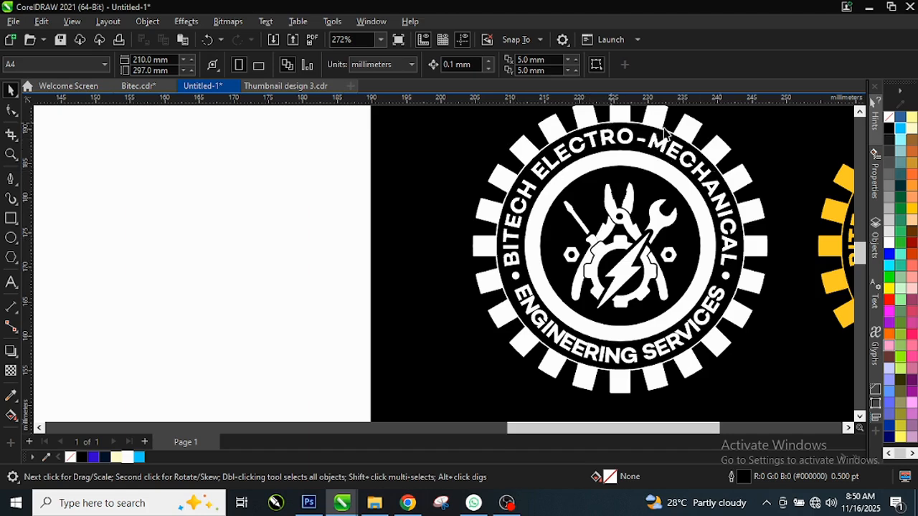
scroll(727, 251, down, 1)
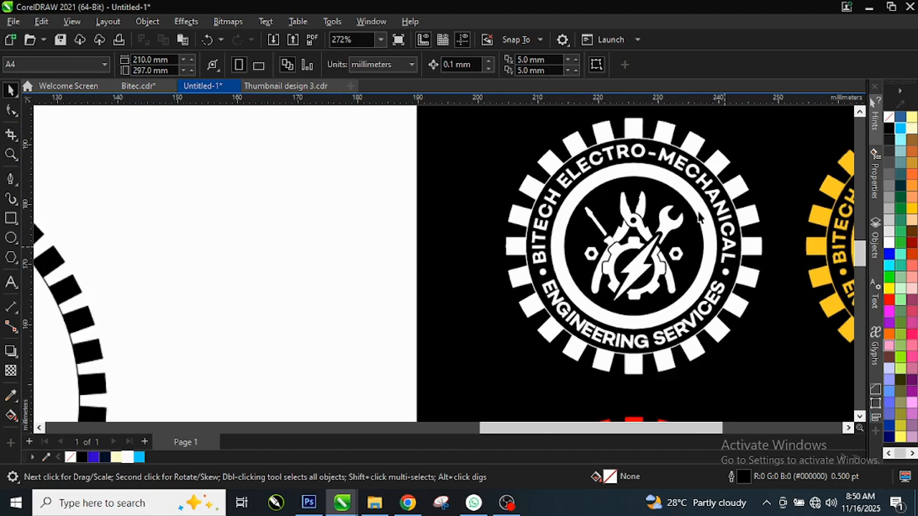
scroll(727, 251, down, 2)
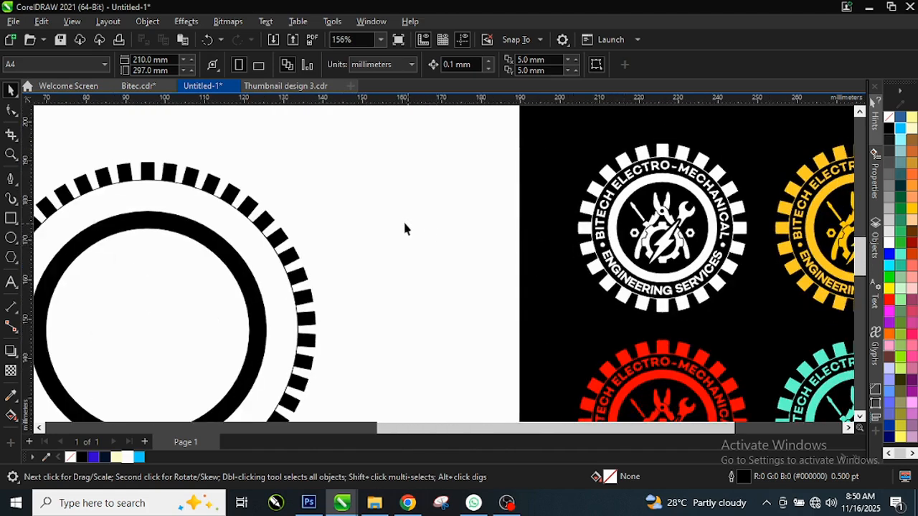
click(9, 283)
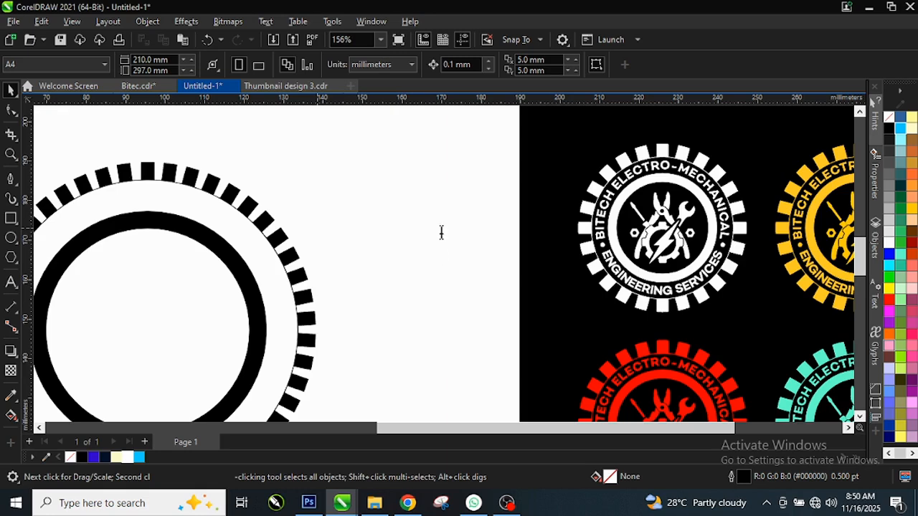
text(b)
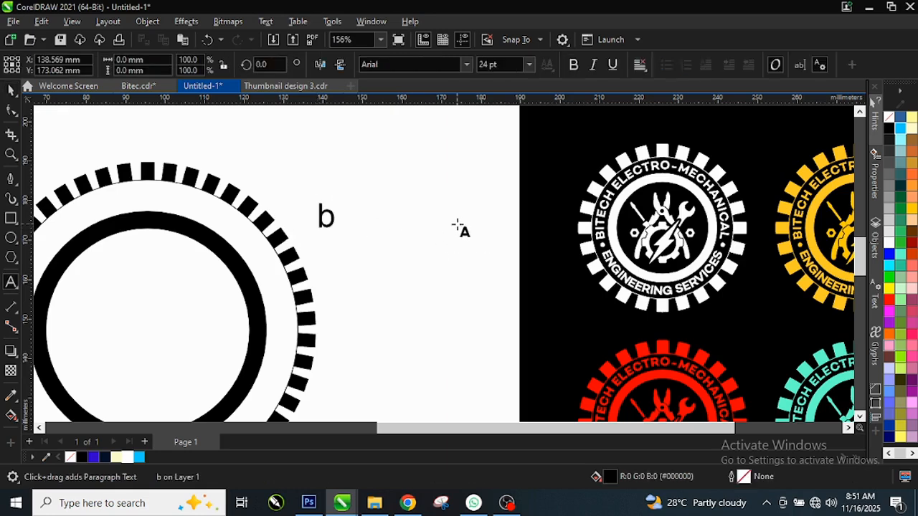
key(BackSpace)
text(B)
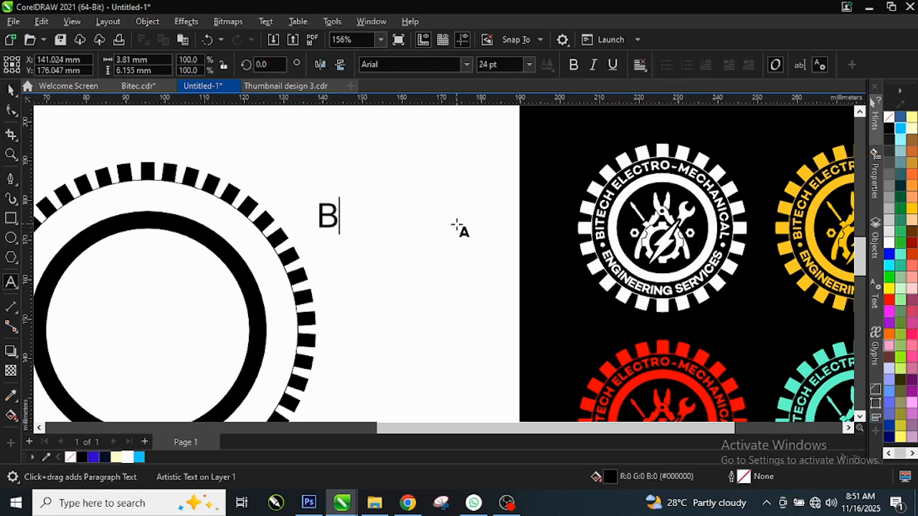
text(ITECH)
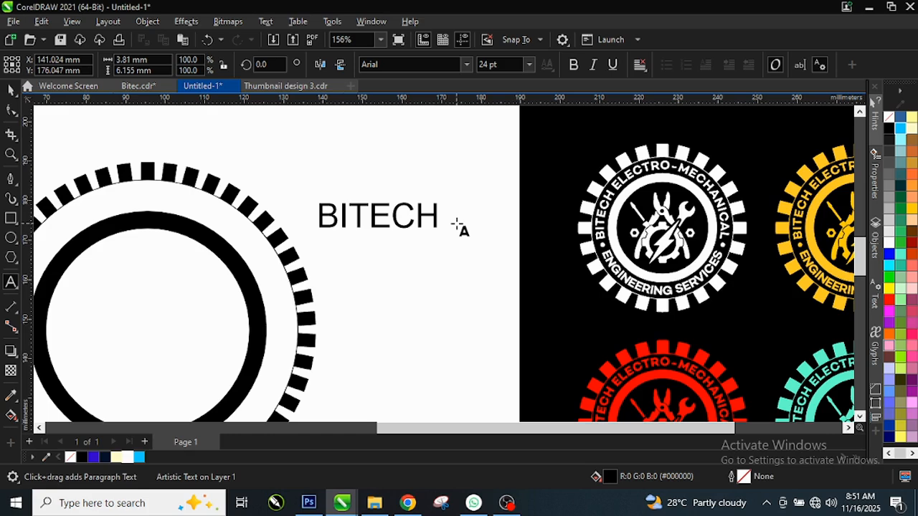
text( ELECTRO)
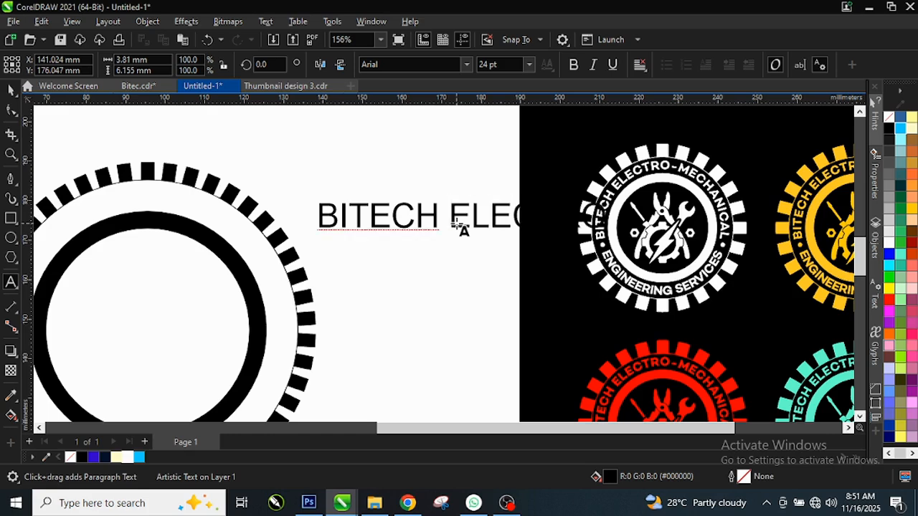
text(-)
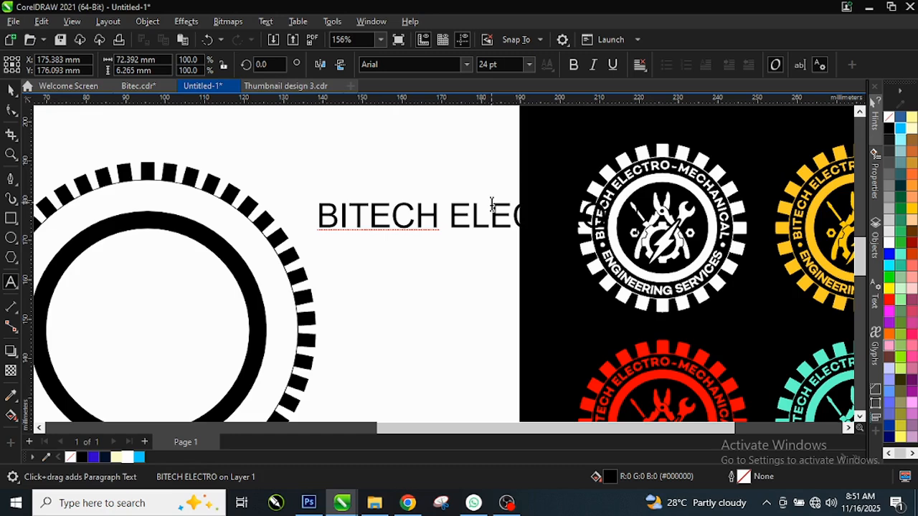
text(MEC)
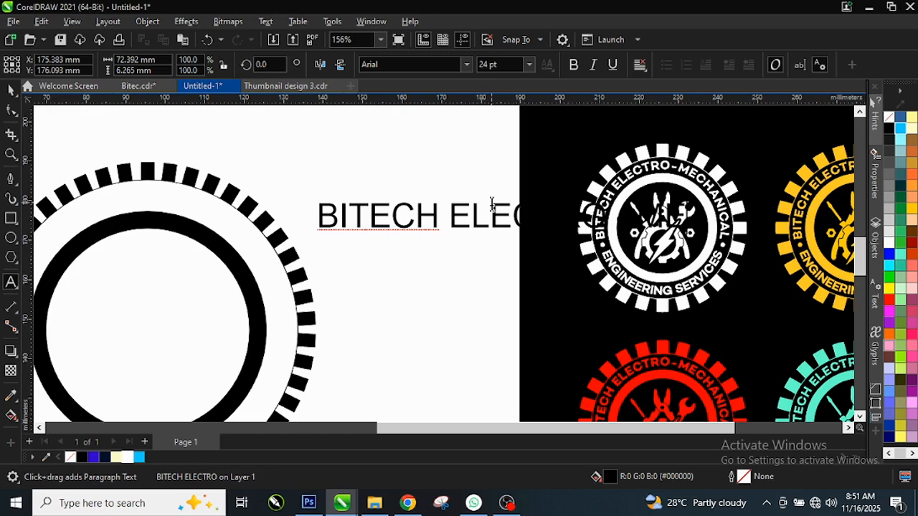
text(HANICA)
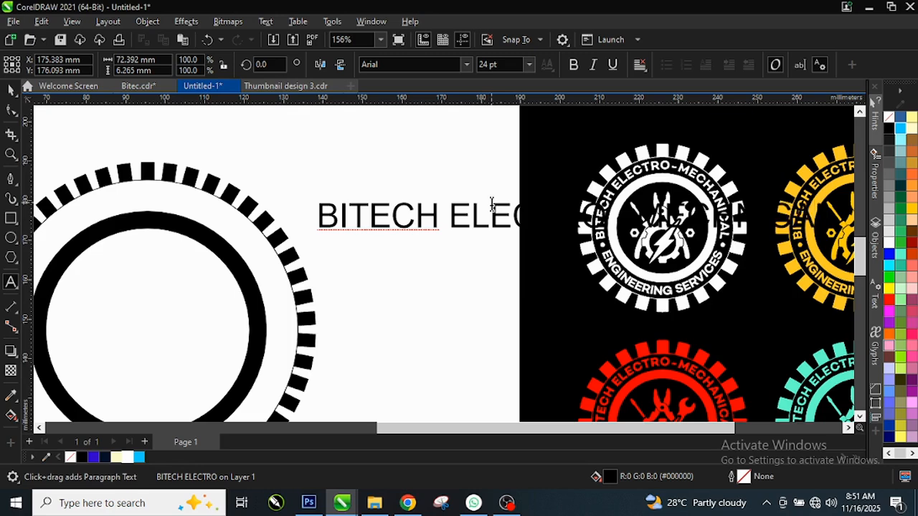
key(Escape)
Step: Move the "BITECH ELECTRO - MECHNICAL" text line to just above the toothed ring
scroll(532, 190, down, 1)
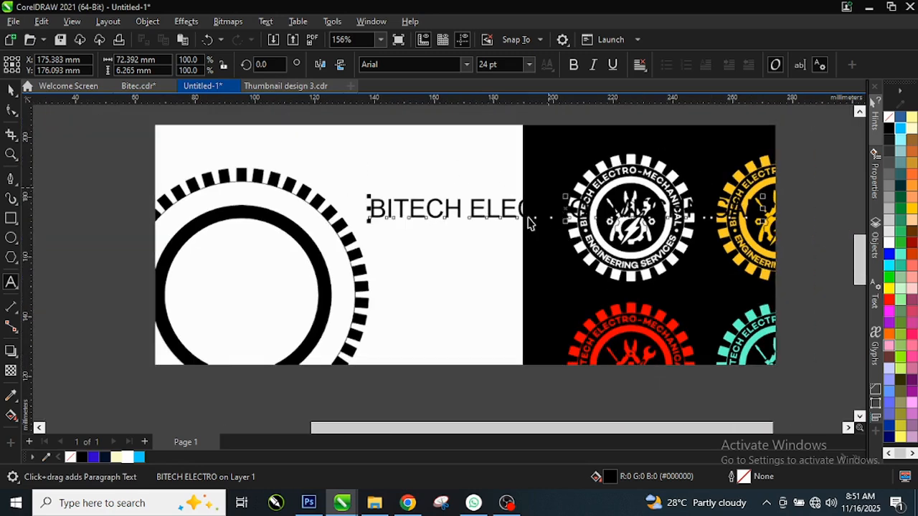
key(space)
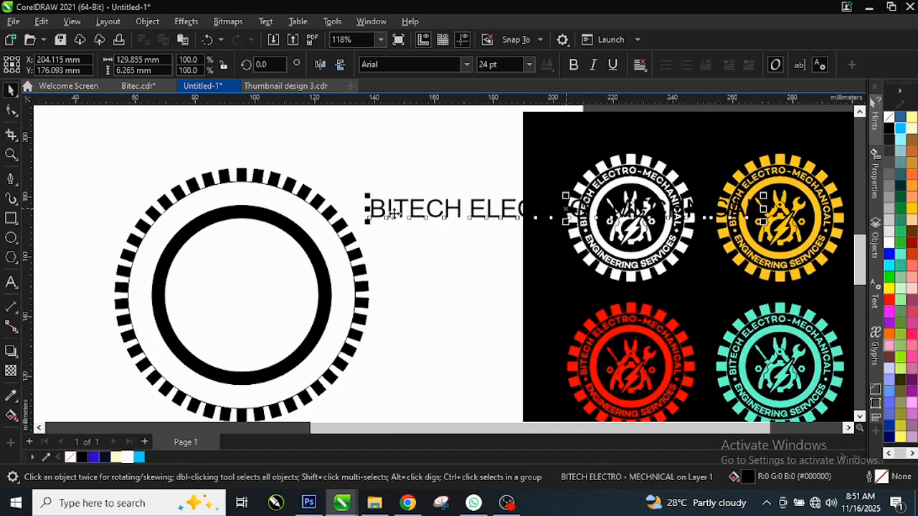
drag(244, 158, 289, 153)
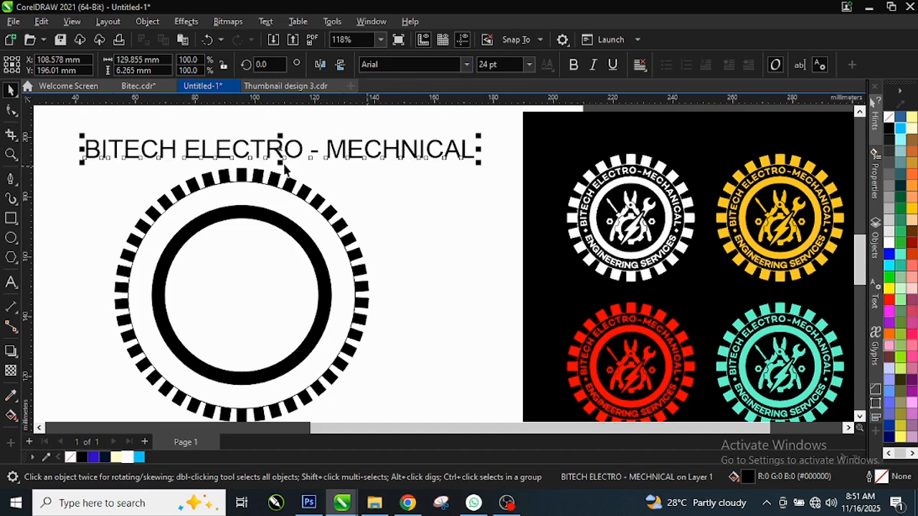
Step: Set the font of the text line above the ring to Campton Book (Bold)
scroll(284, 169, up, 1)
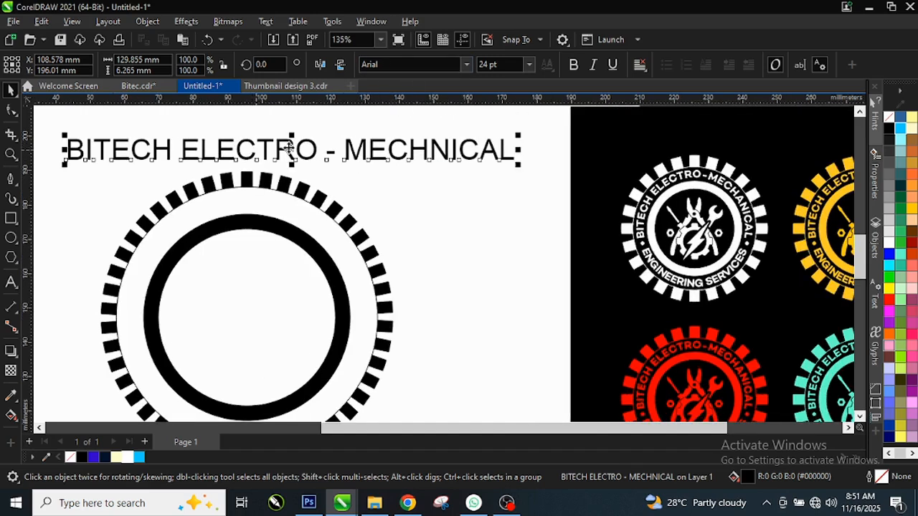
click(465, 64)
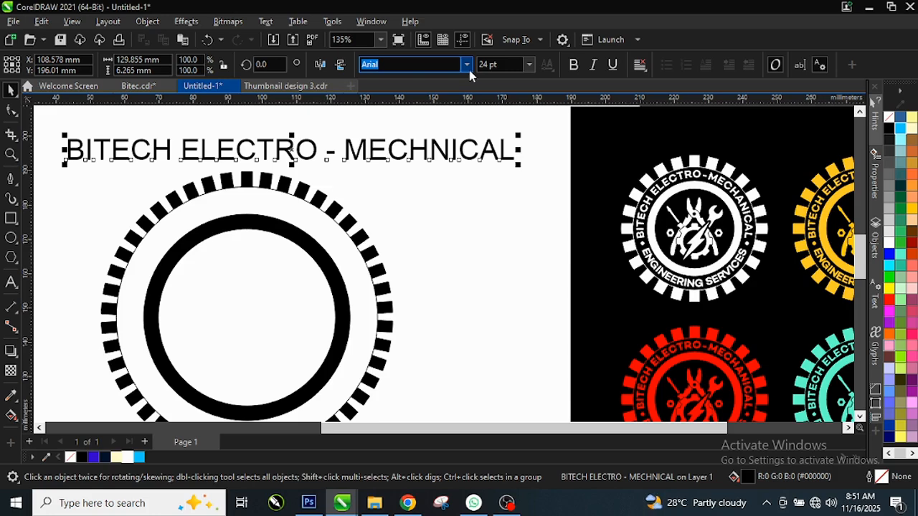
click(467, 64)
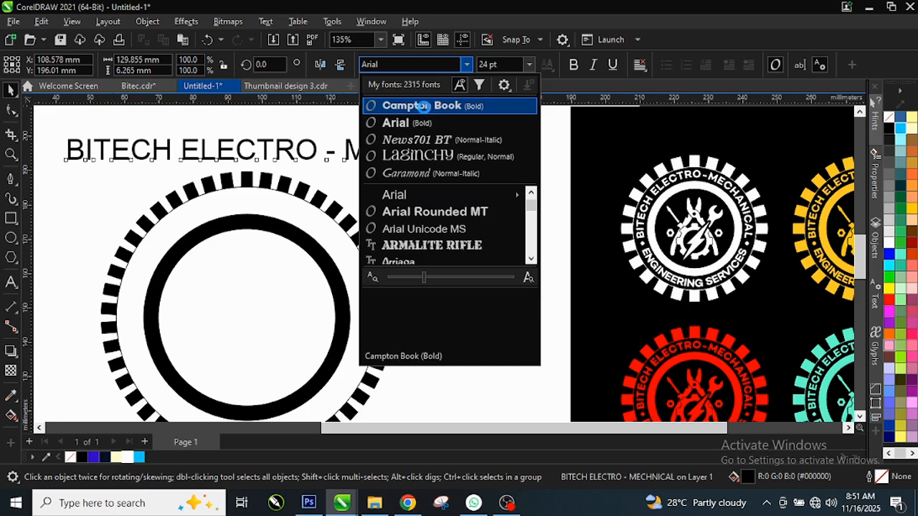
click(426, 109)
click(391, 152)
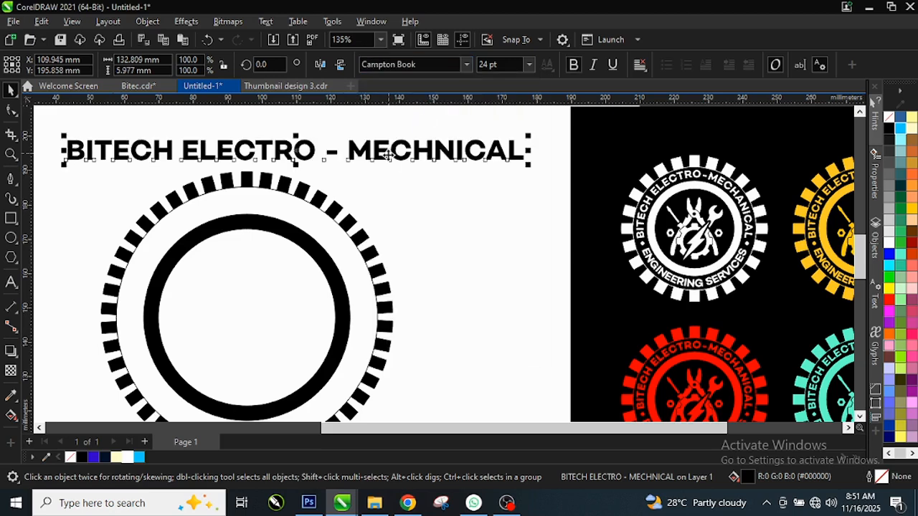
Step: Duplicate the text line directly above the original
click(339, 165)
scroll(376, 130, down, 1)
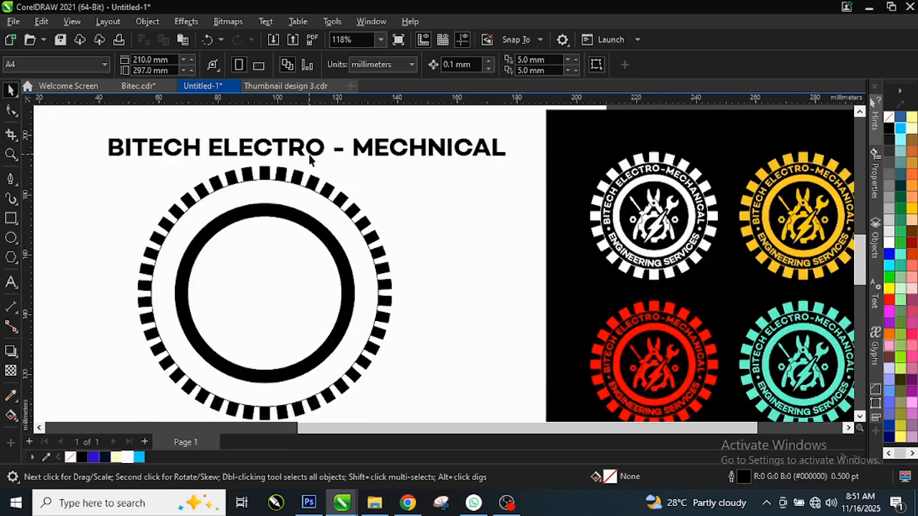
click(308, 150)
drag(309, 149, 312, 133)
right_click(311, 134)
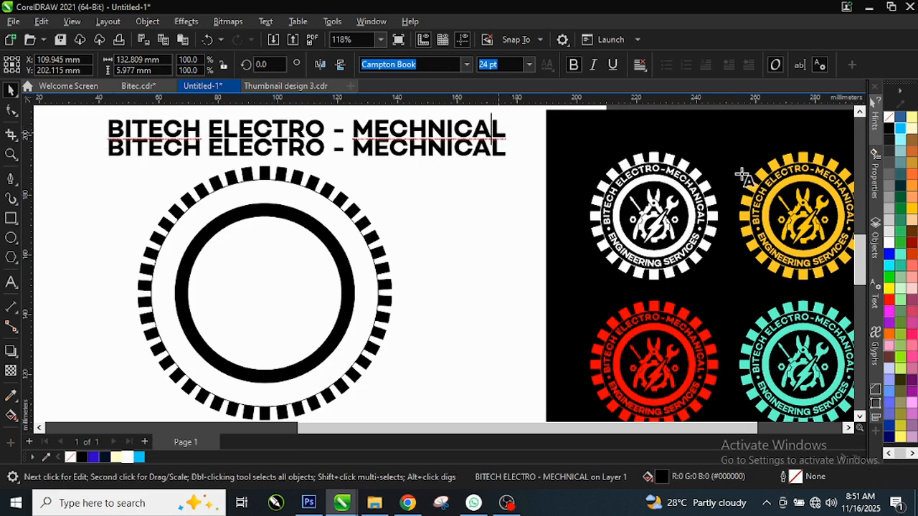
Step: Correct the spelling of the last word in the upper text line to "MECHANICAL"
key(F8)
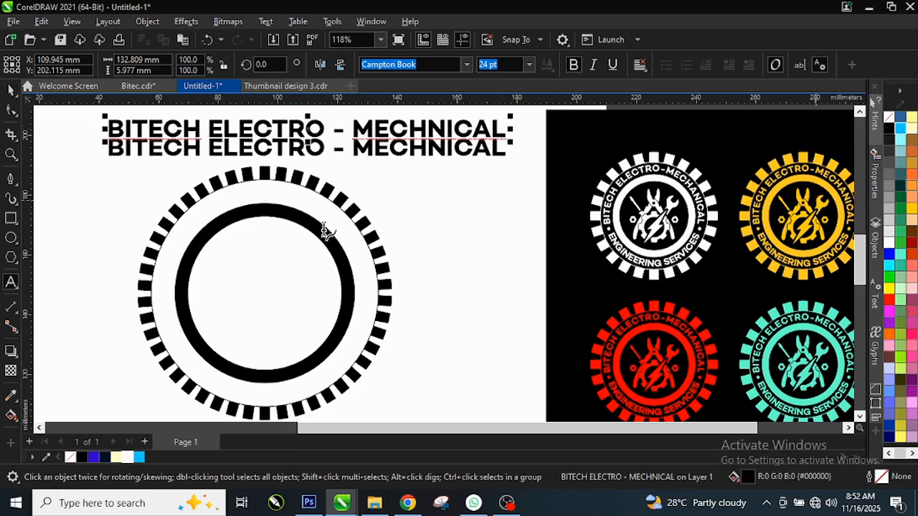
click(429, 129)
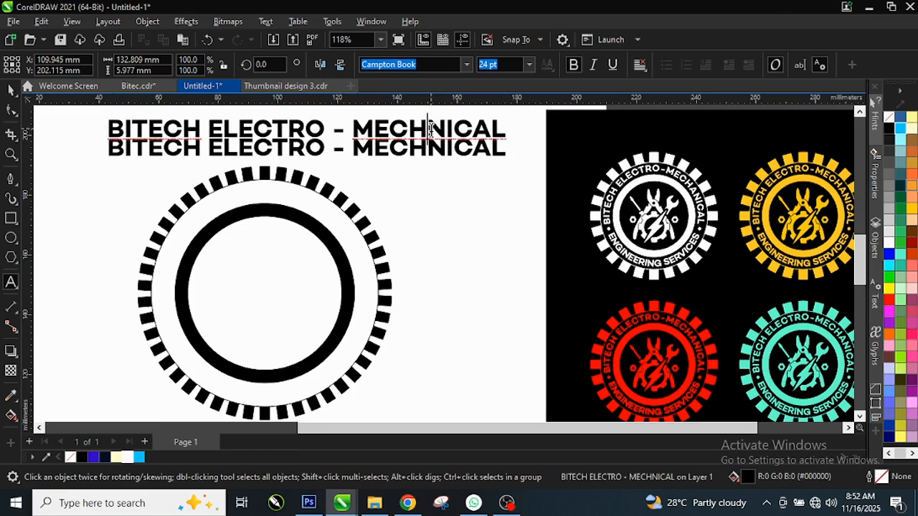
right_click(432, 131)
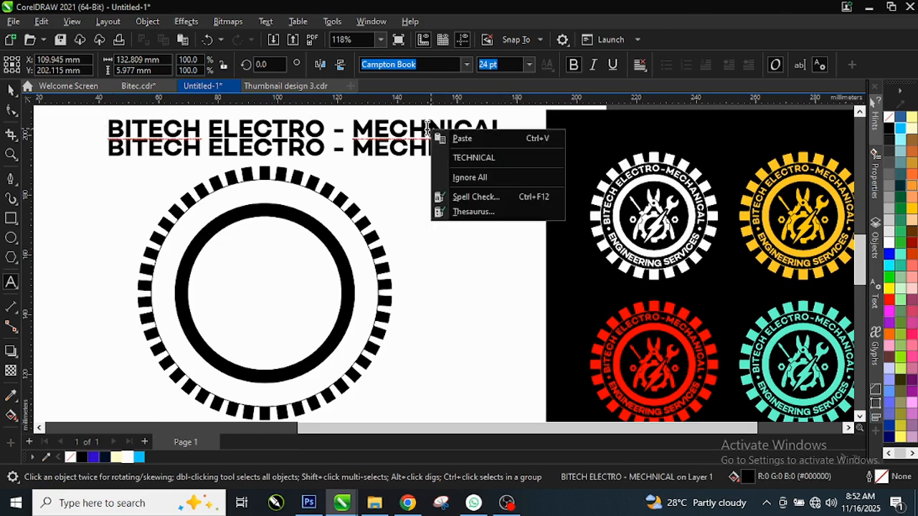
click(428, 129)
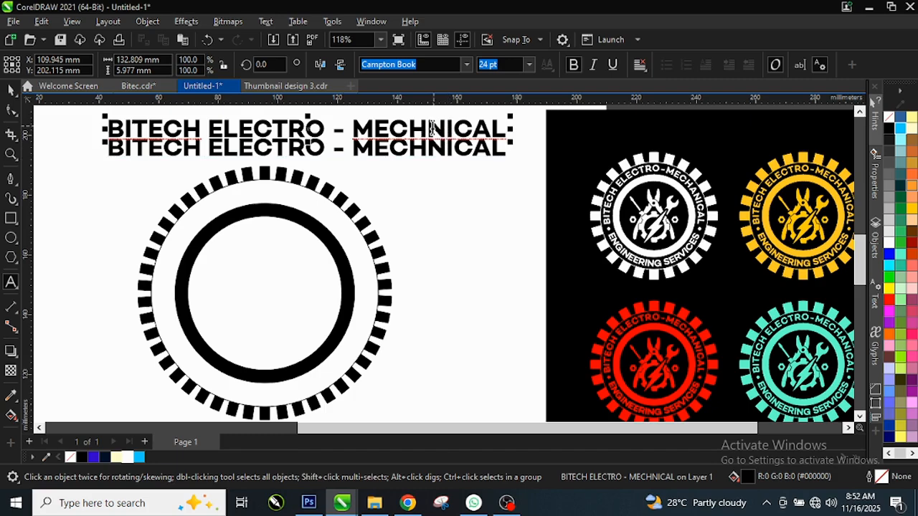
click(429, 129)
text(A)
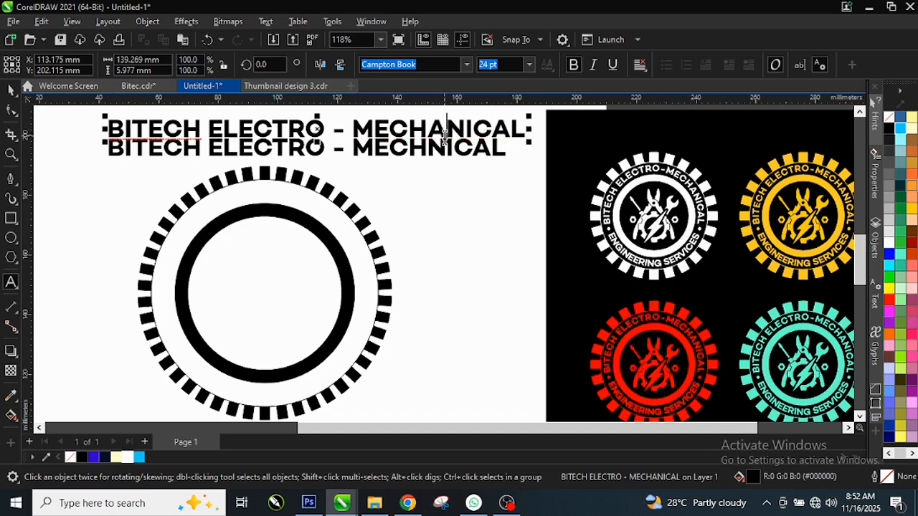
click(446, 189)
Step: Replace the whole wording of the lower text line with "ENGINNERING"
click(479, 154)
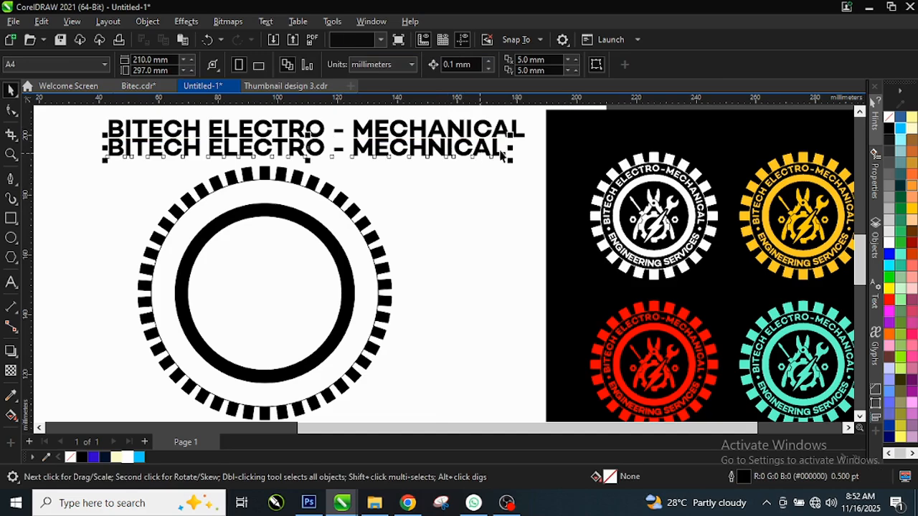
click(493, 150)
double_click(495, 149)
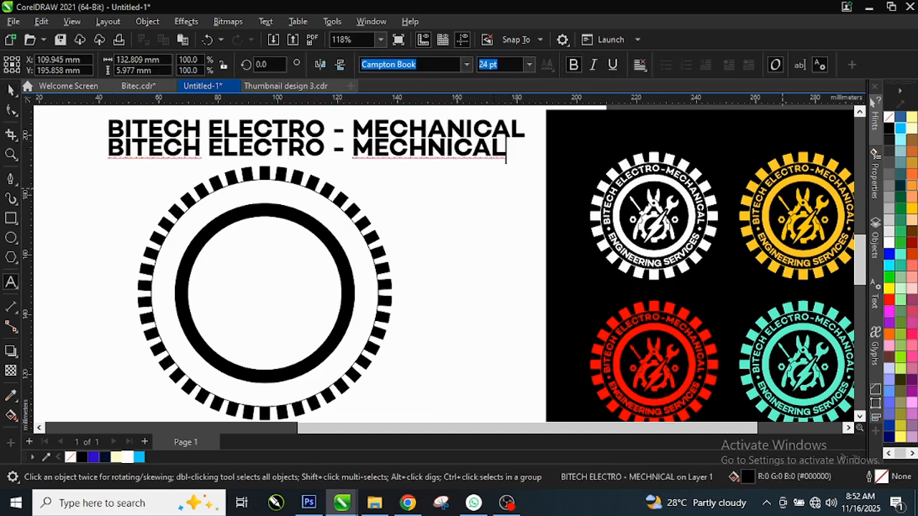
key(BackSpace)
key(BackSpace)
key(BackSpace)
key(BackSpace)
key(BackSpace)
key(BackSpace)
key(BackSpace)
key(BackSpace)
key(BackSpace)
key(BackSpace)
key(BackSpace)
key(BackSpace)
key(BackSpace)
key(BackSpace)
key(BackSpace)
key(BackSpace)
key(BackSpace)
key(BackSpace)
key(BackSpace)
key(BackSpace)
key(BackSpace)
key(BackSpace)
key(BackSpace)
key(BackSpace)
key(BackSpace)
key(BackSpace)
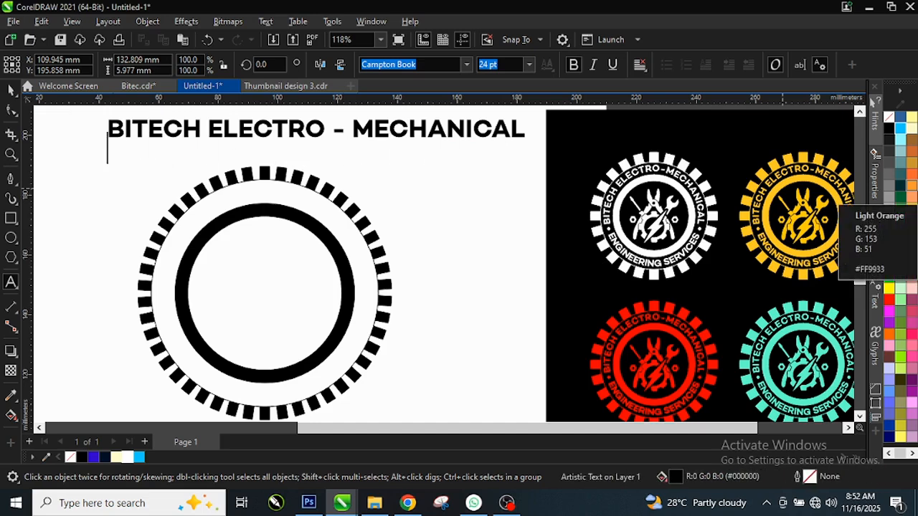
text(EN)
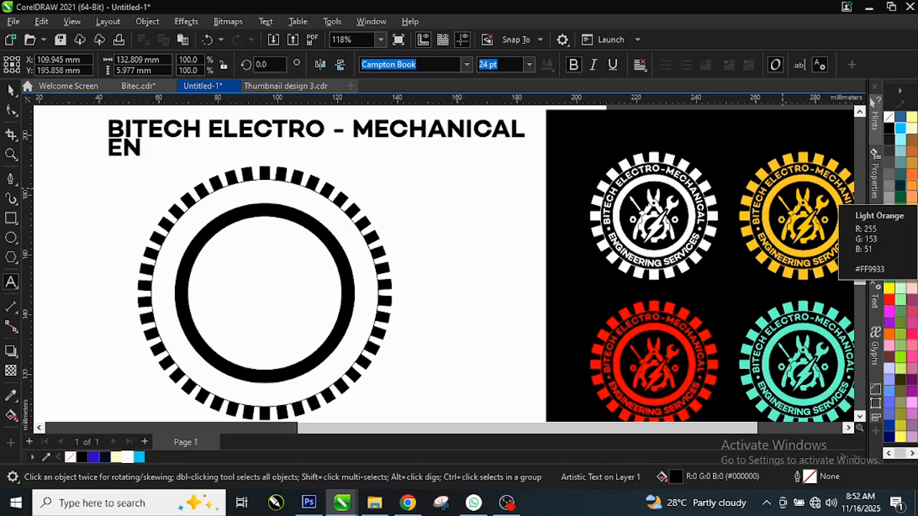
text(GINNER)
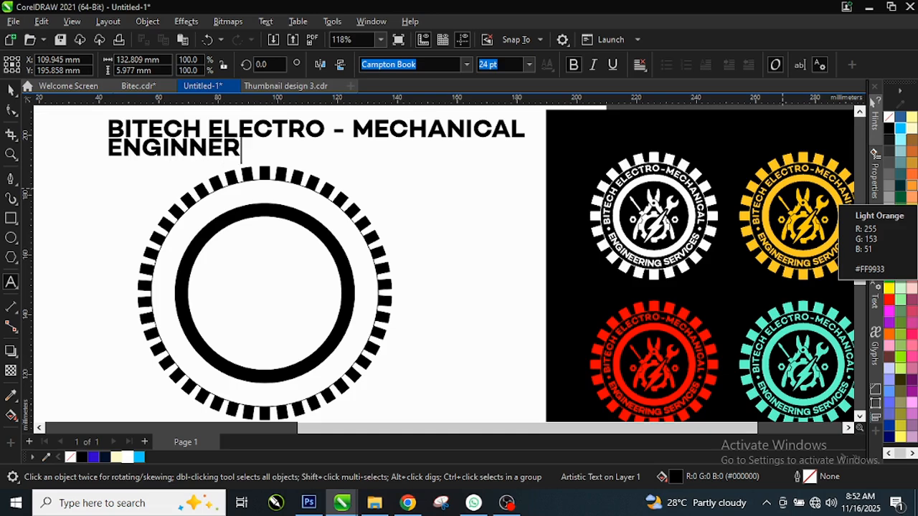
text(ING)
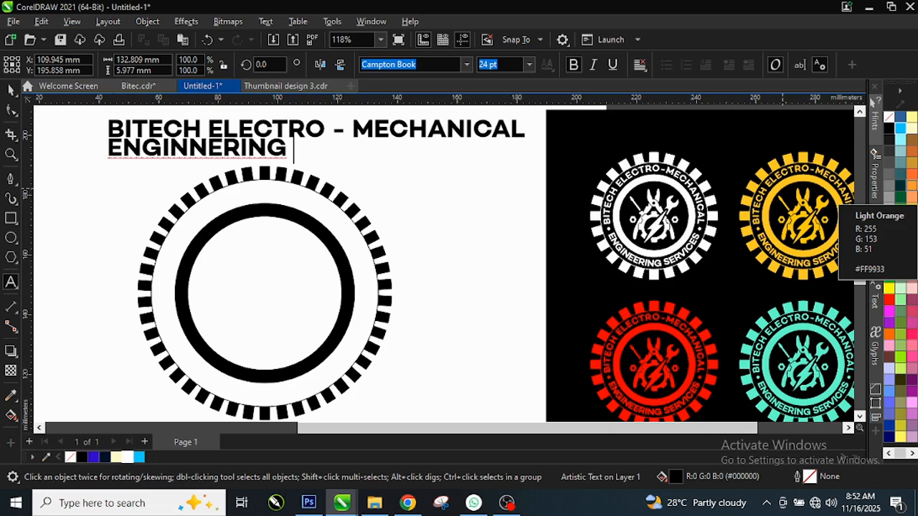
Step: Correct the spelling of the lower text line to "ENGINEERING"
click(267, 150)
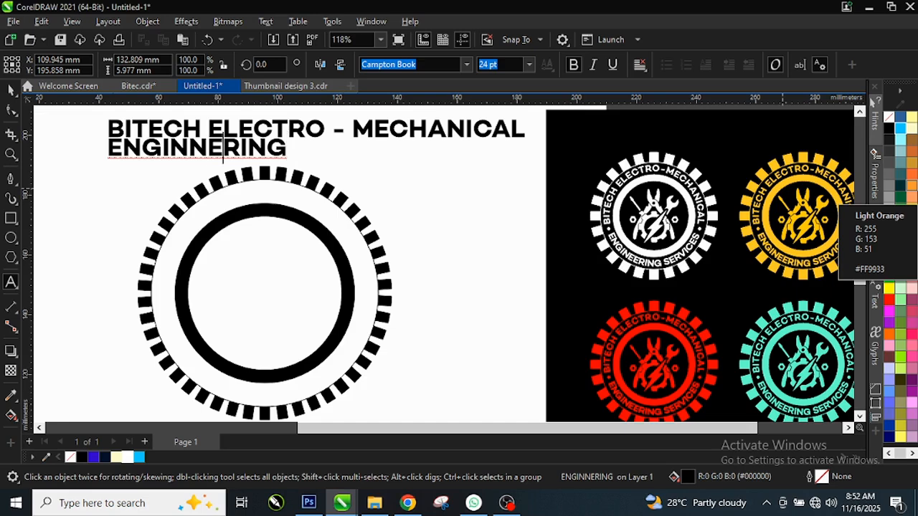
key(BackSpace)
text(R)
key(BackSpace)
text(E)
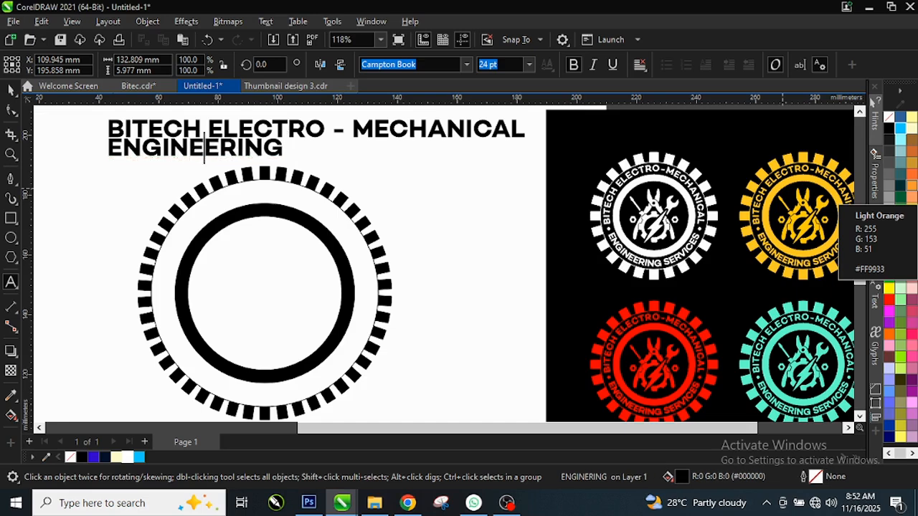
Step: Append the word "SERVICES" to the lower text line so it reads "ENGINEERING SERVICES", and finish text editing
key(Right)
key(Right)
key(Right)
key(Right)
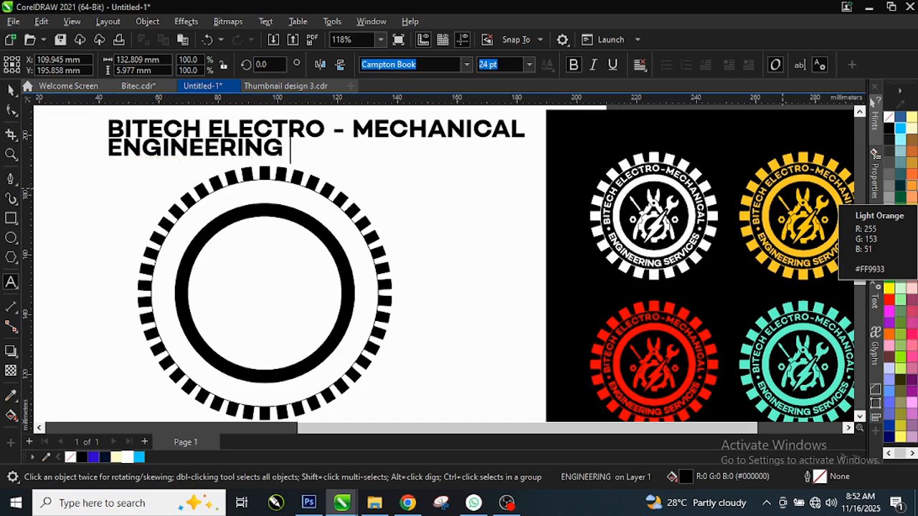
text(SERVICES)
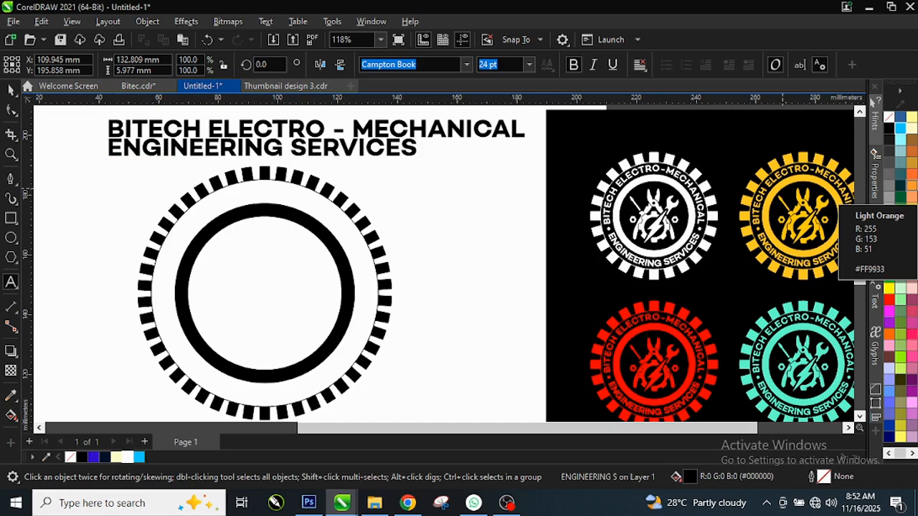
key(ctrl+space)
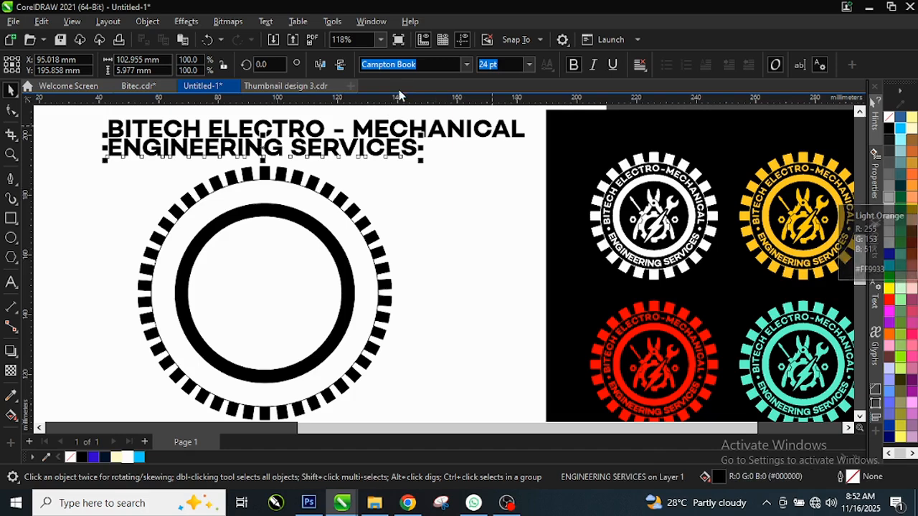
click(401, 177)
click(394, 136)
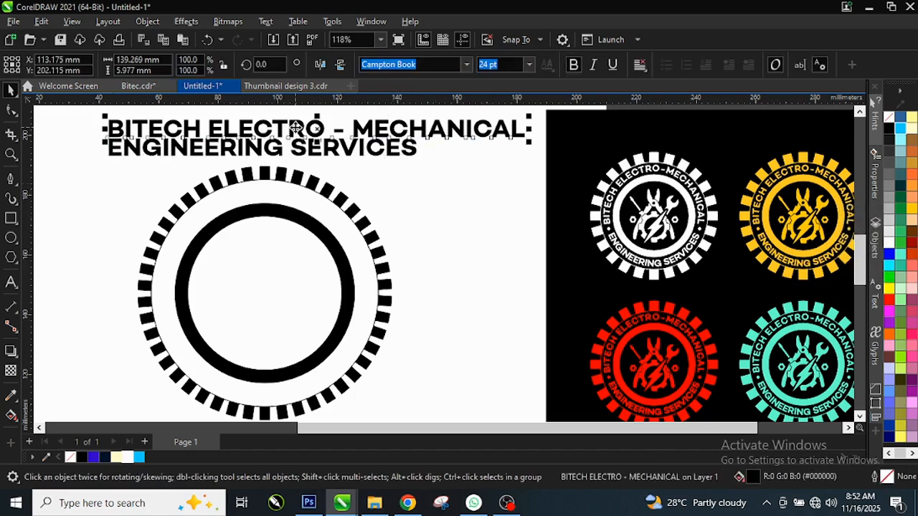
click(416, 227)
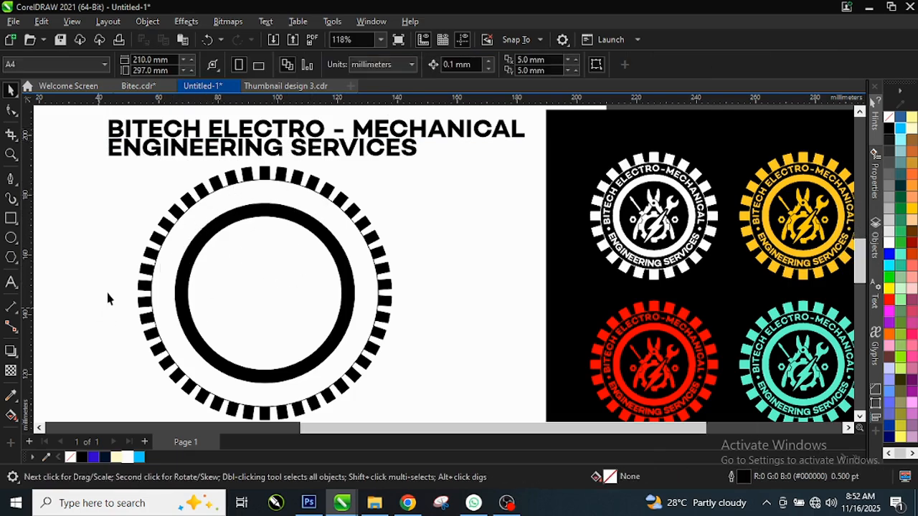
scroll(106, 297, up, 2)
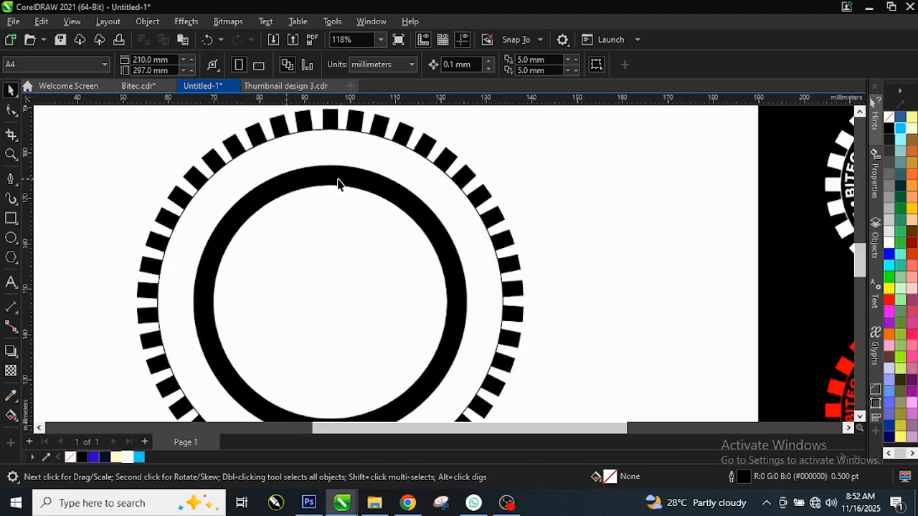
click(353, 155)
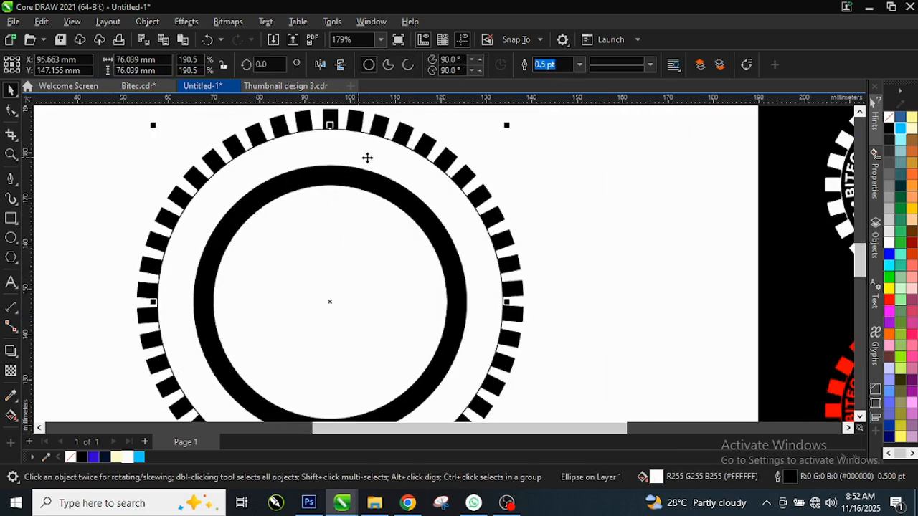
scroll(367, 157, down, 3)
key(Escape)
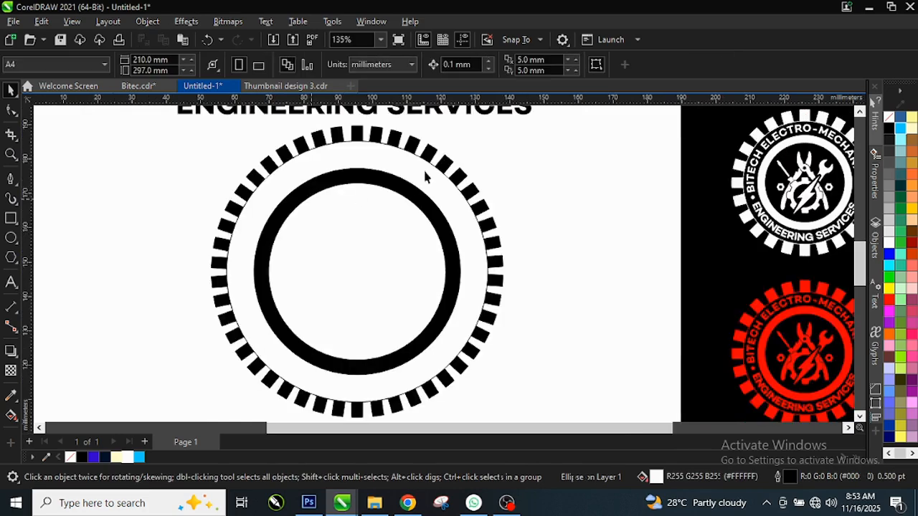
scroll(502, 165, down, 2)
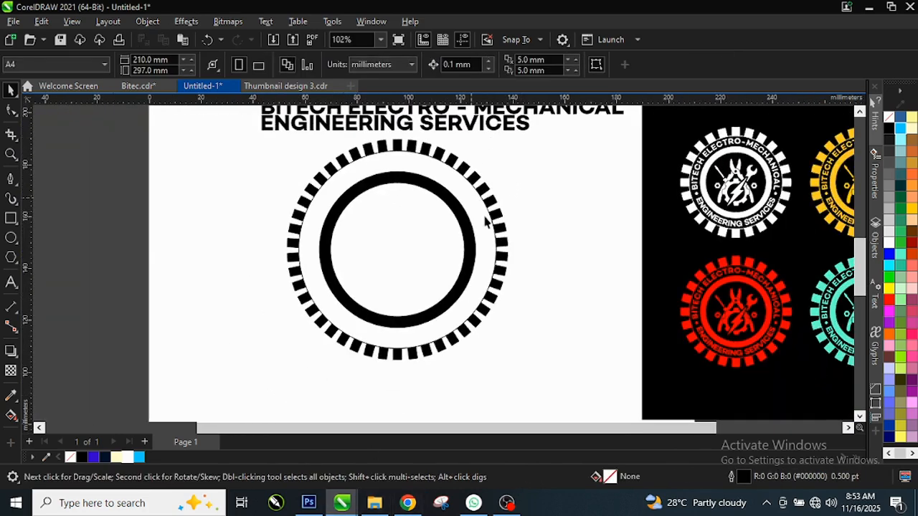
scroll(524, 207, down, 1)
scroll(507, 123, up, 2)
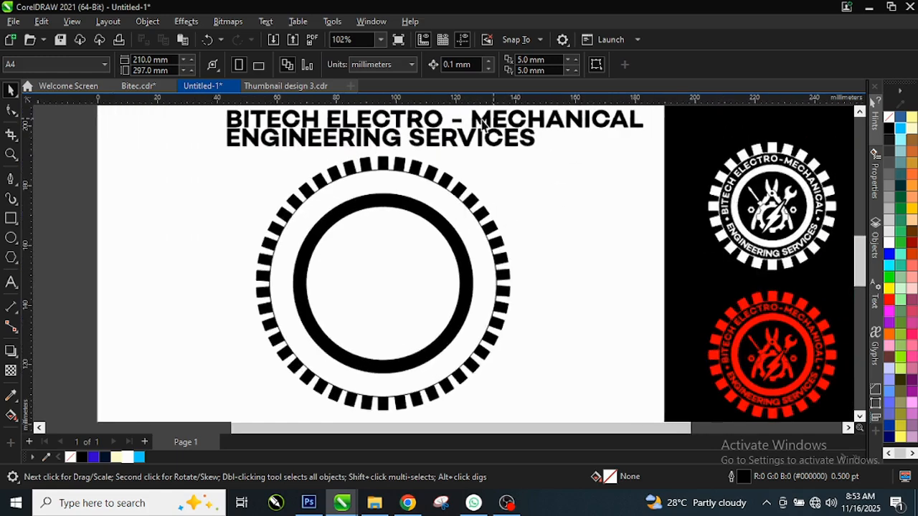
Step: Fit the "BITECH ELECTRO - MECHANICAL" text to the path of the thin-outlined white circle inside the gear teeth
scroll(482, 124, up, 2)
click(478, 120)
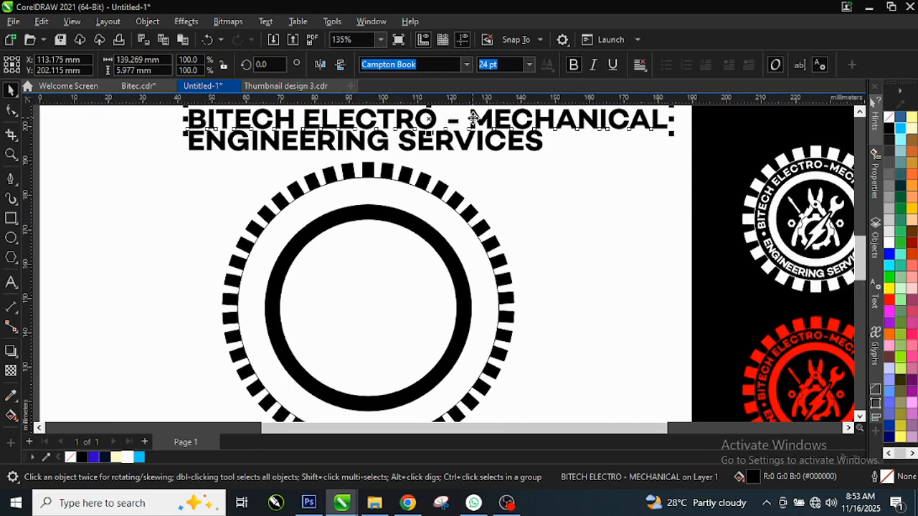
drag(473, 119, 383, 191)
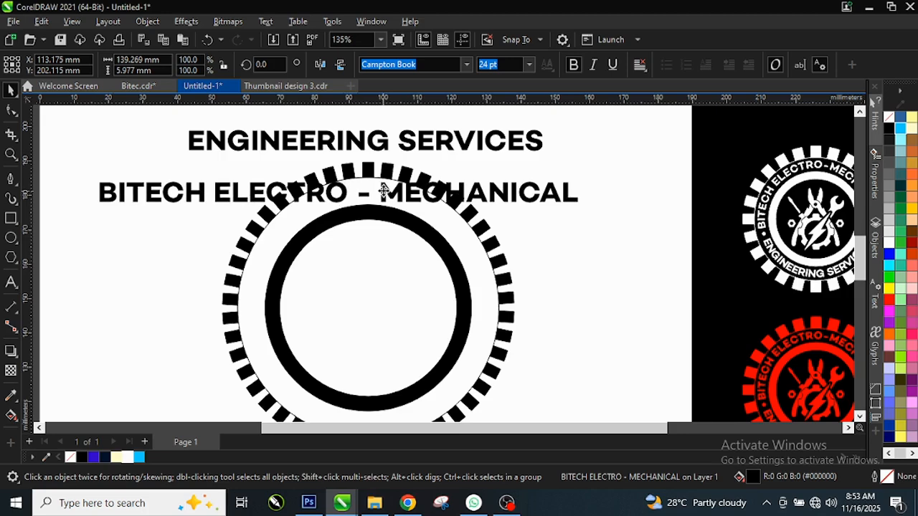
drag(384, 190, 385, 193)
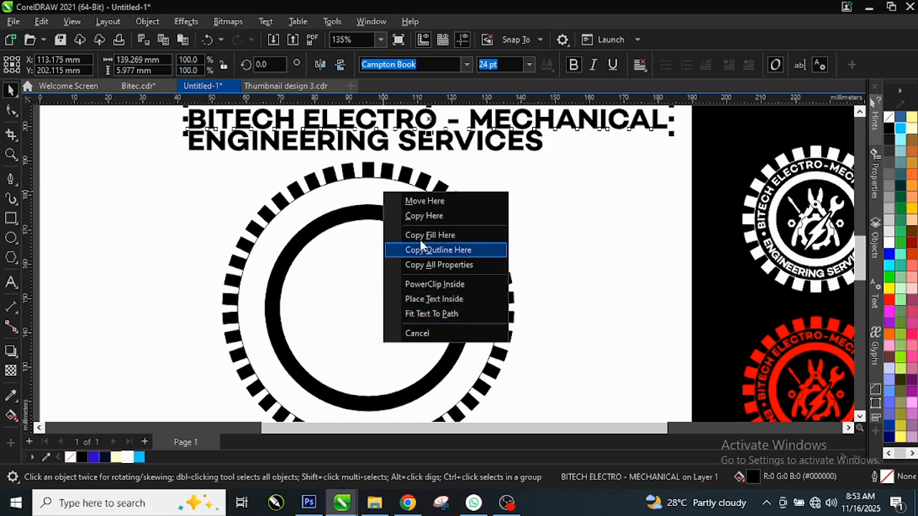
click(435, 316)
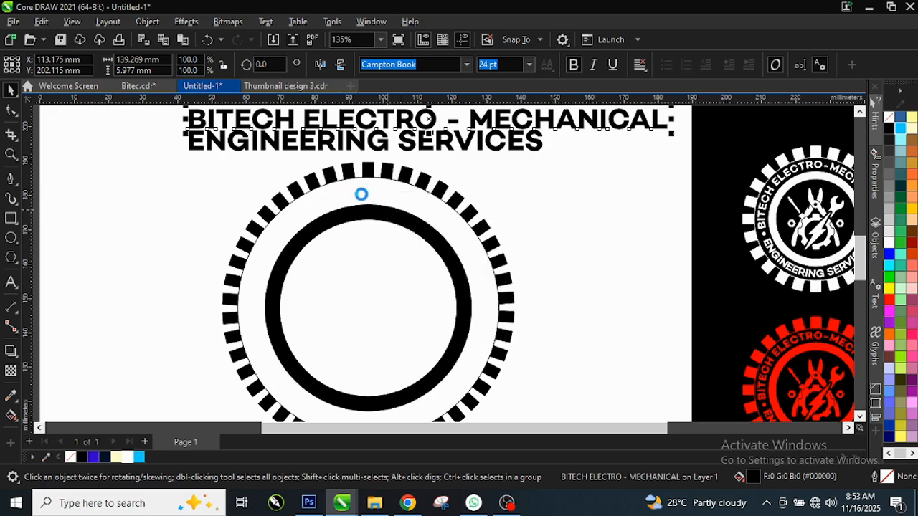
click(362, 205)
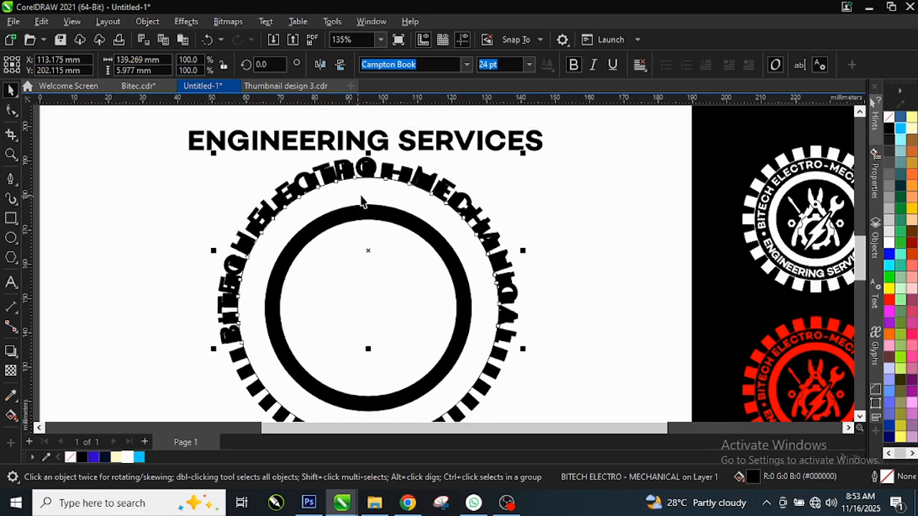
Step: Place the curved text inside the white band at a path distance of -6.35 mm and set its font size to 18 pt
click(365, 178)
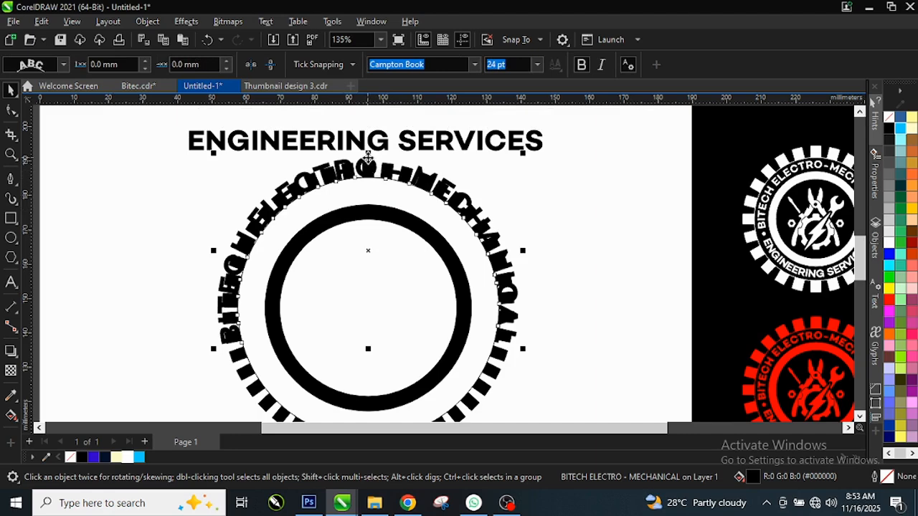
drag(365, 163, 371, 192)
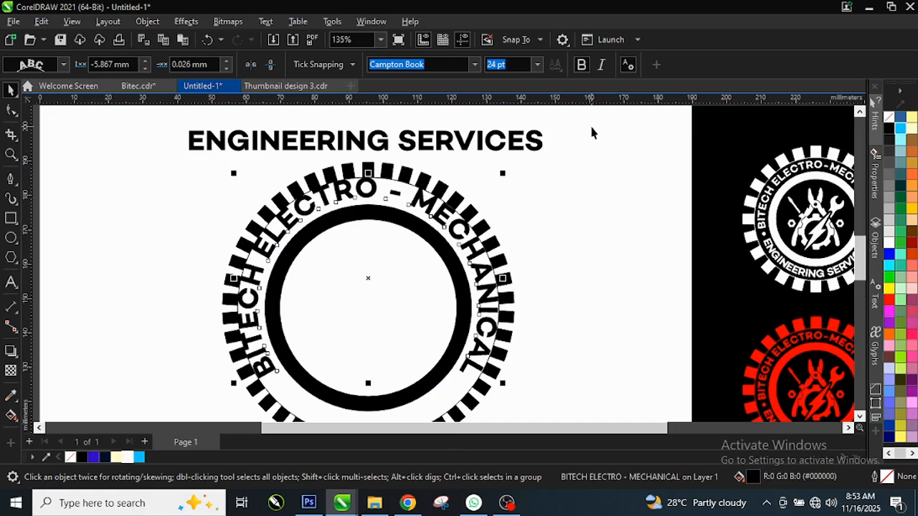
click(538, 66)
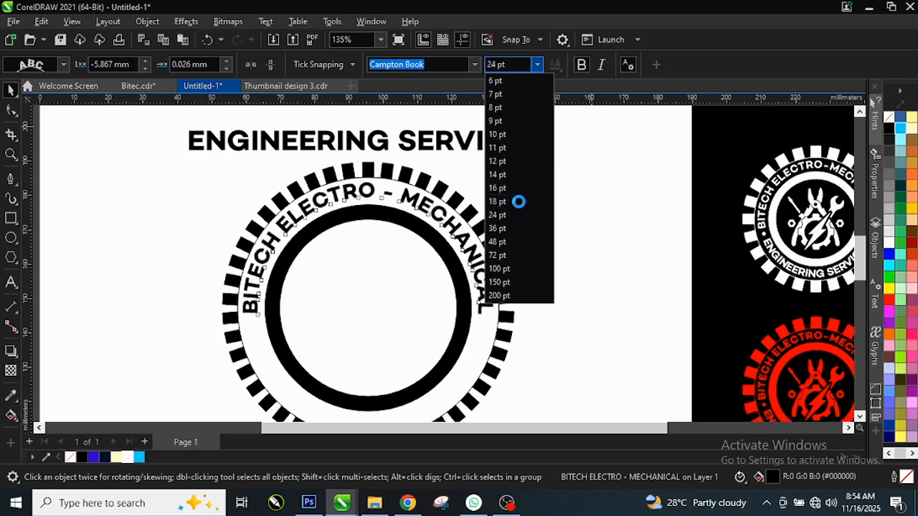
click(518, 202)
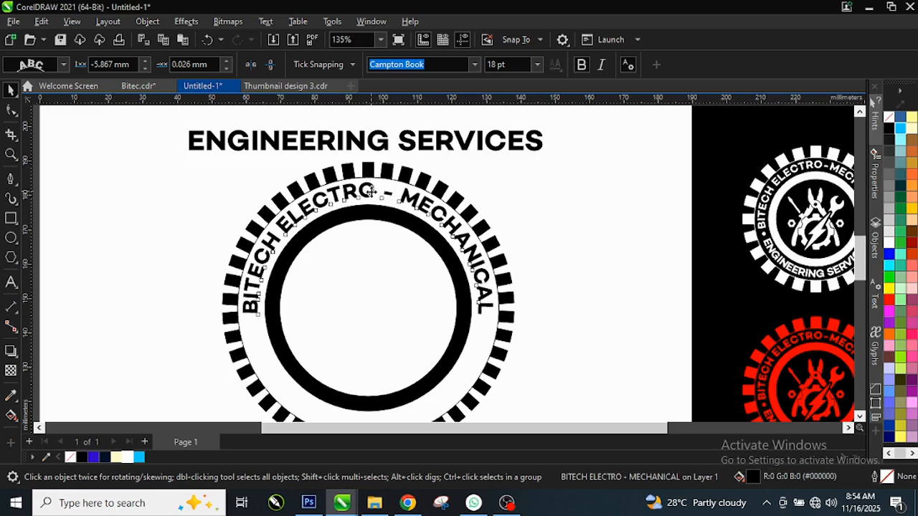
drag(371, 191, 371, 192)
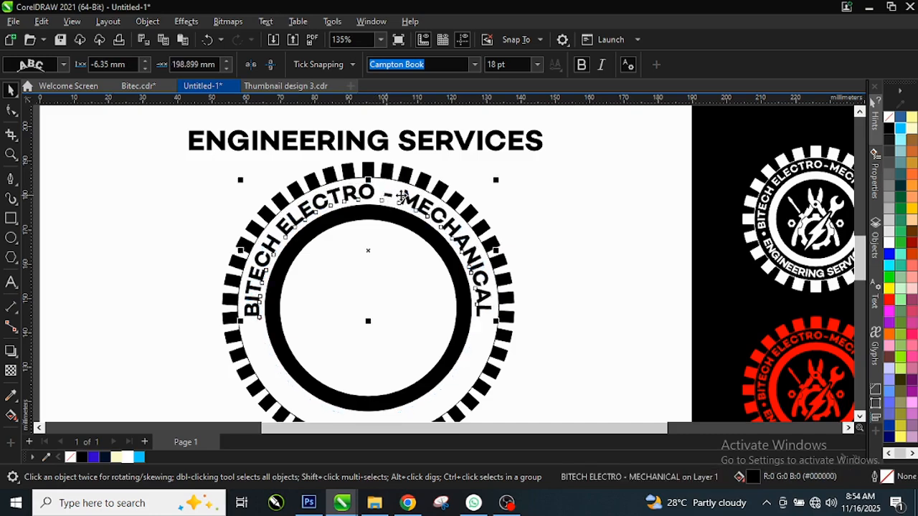
key(Escape)
Step: Try to move the white circle carrying the curved text sideways out of the gear ring, and undo the move
scroll(362, 208, down, 1)
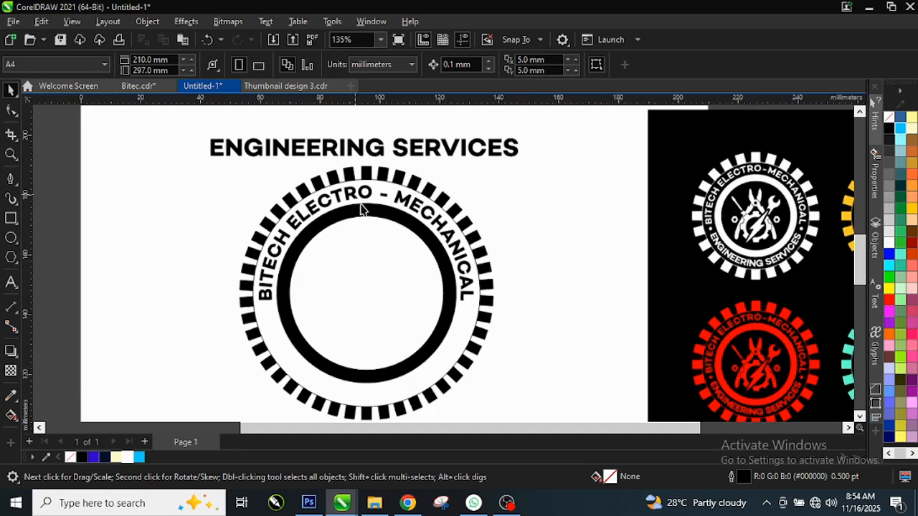
scroll(361, 290, up, 1)
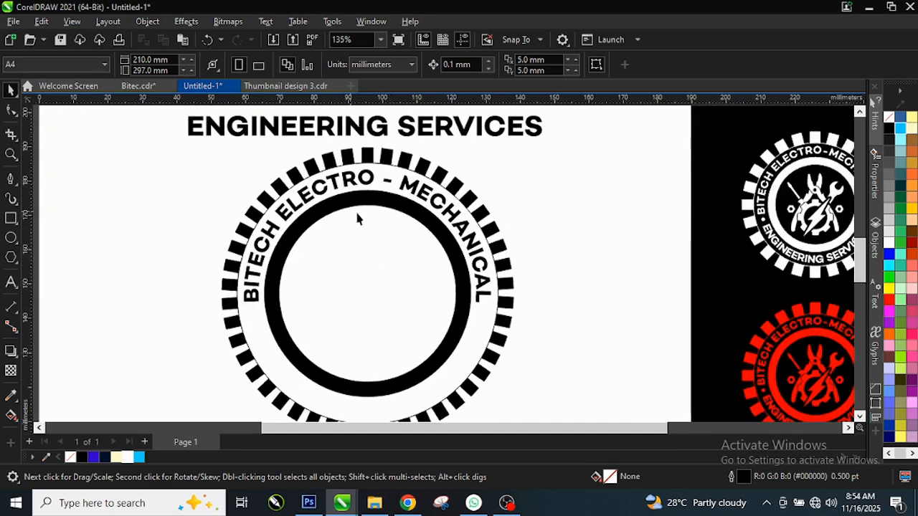
scroll(363, 183, up, 2)
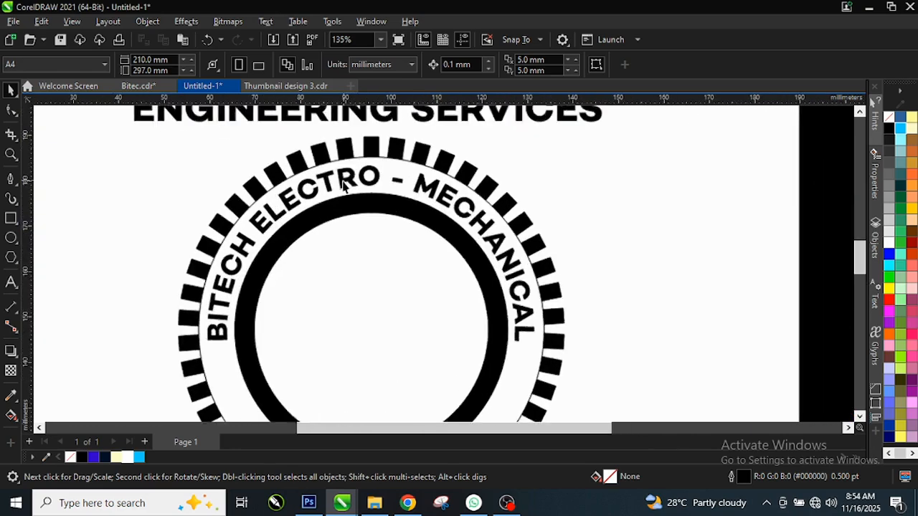
scroll(364, 182, down, 2)
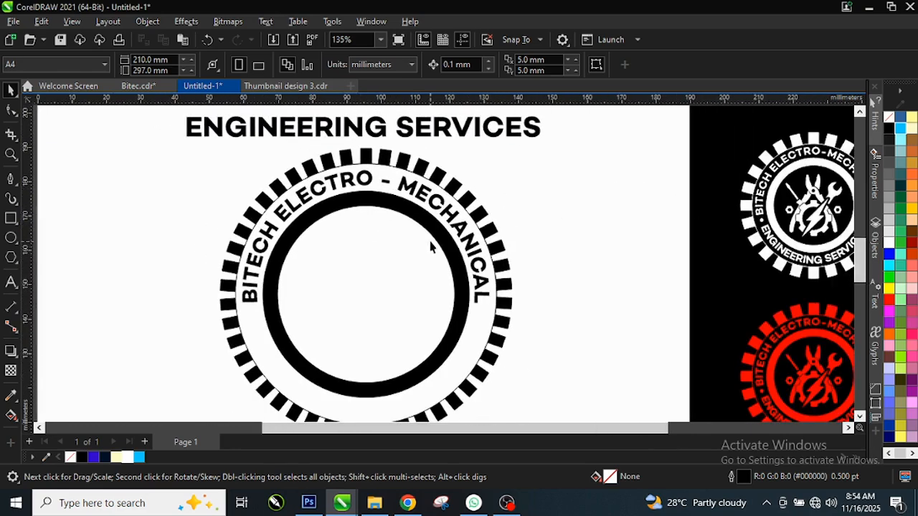
click(417, 194)
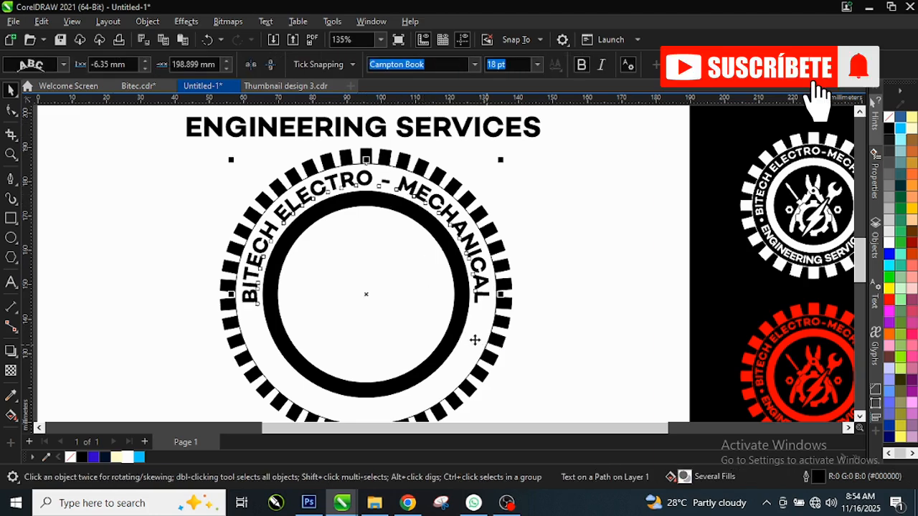
drag(474, 337, 528, 335)
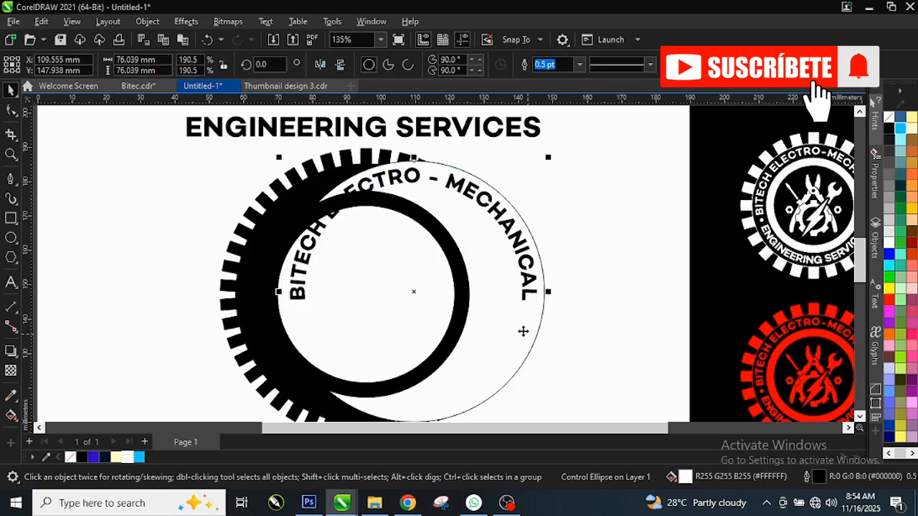
key(ctrl+z)
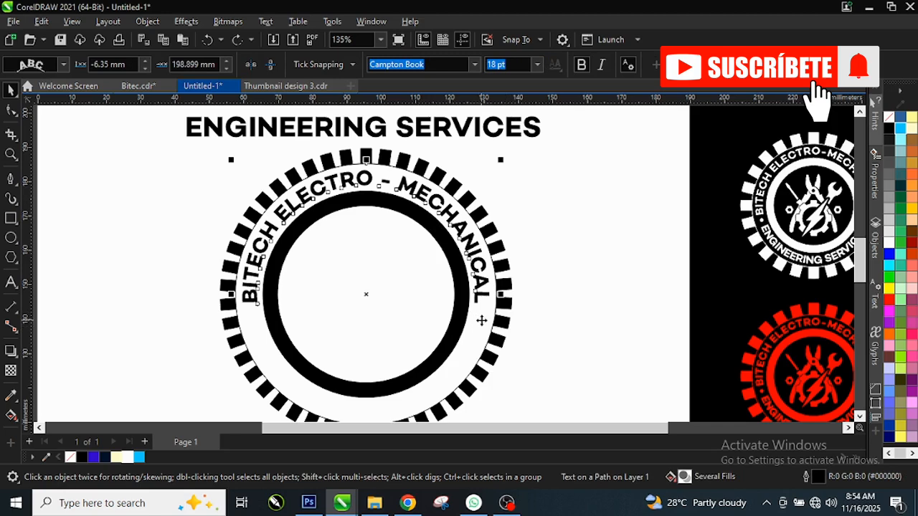
Step: Convert the white circle that carries the curved text to curves
scroll(481, 319, up, 1)
click(481, 316)
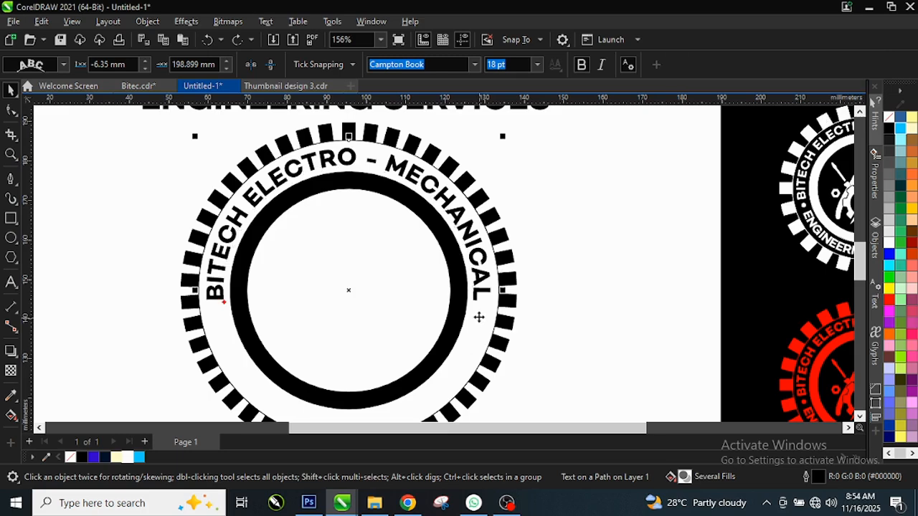
right_click(479, 317)
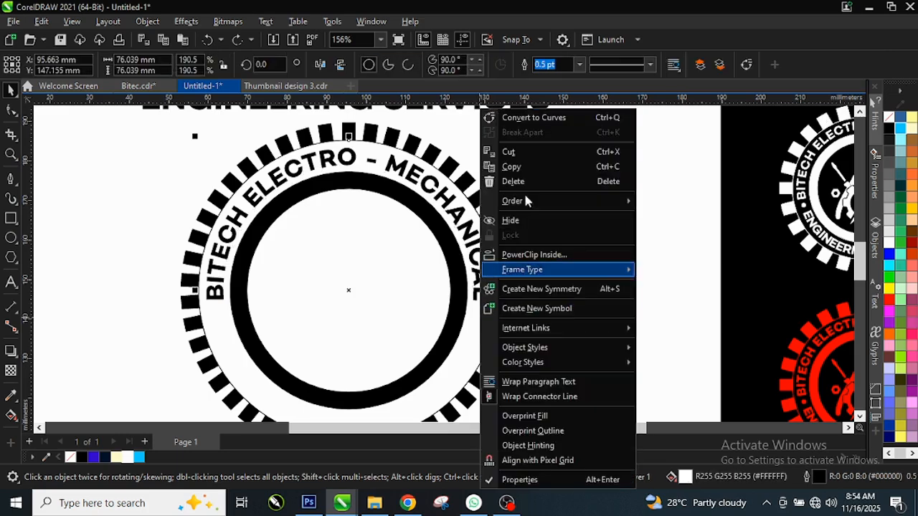
click(526, 120)
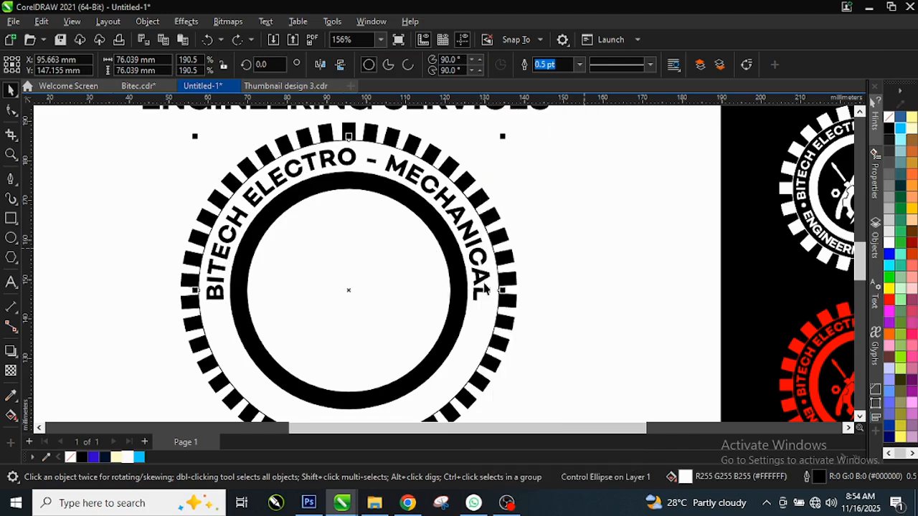
key(Escape)
Step: Try moving the curved text off its circle and the circle out of the gear ring, undoing each move
click(479, 296)
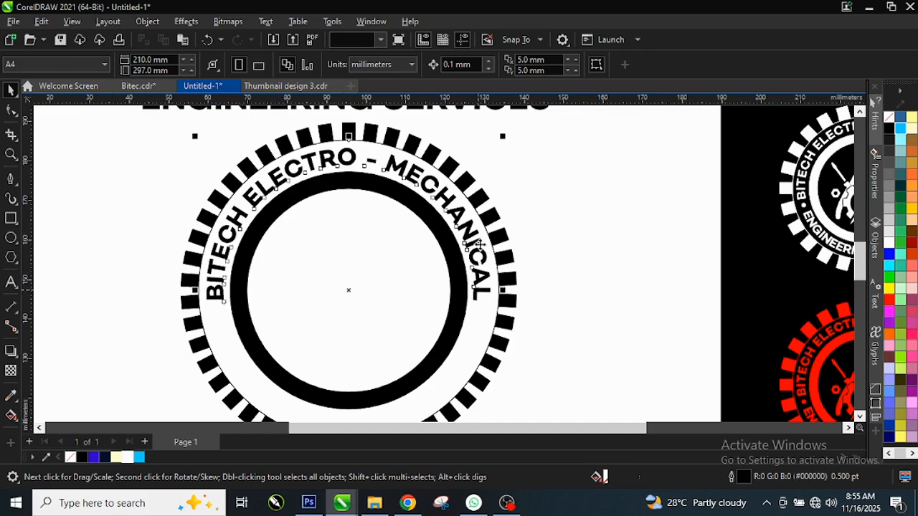
drag(469, 247, 567, 227)
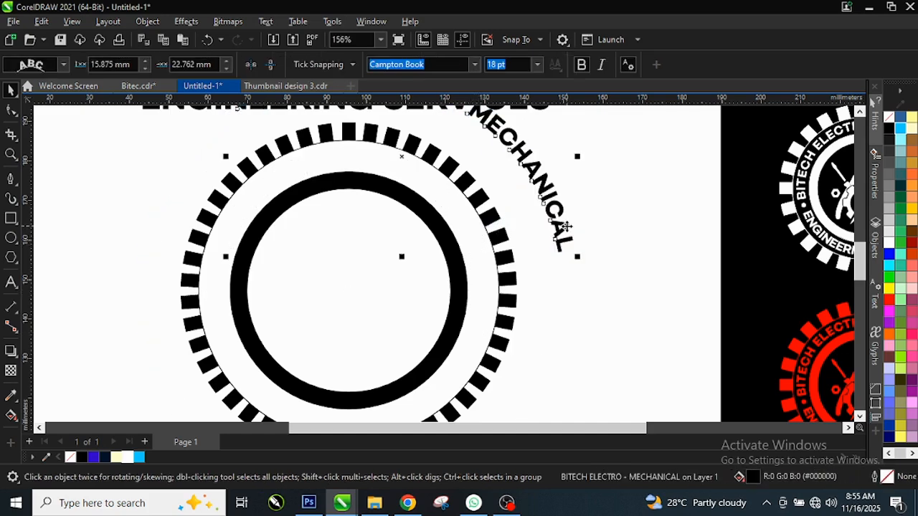
key(ctrl+z)
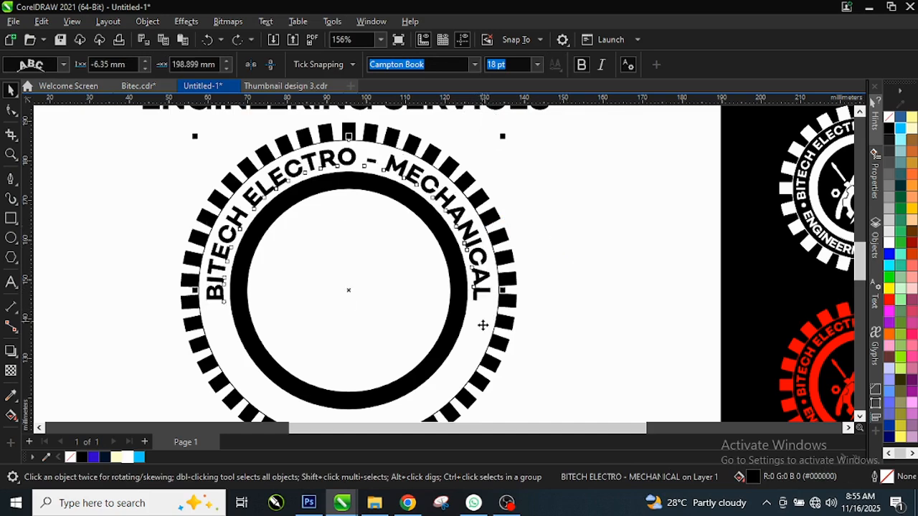
drag(483, 325, 636, 316)
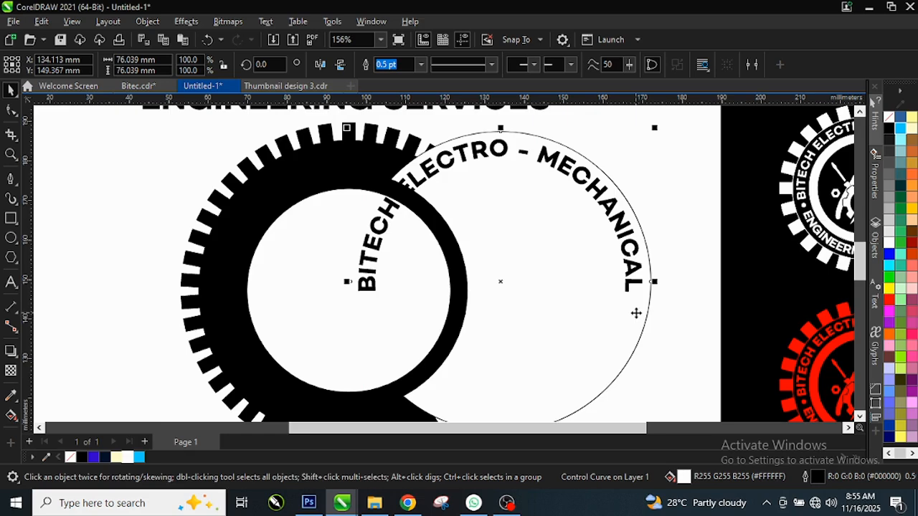
key(ctrl+z)
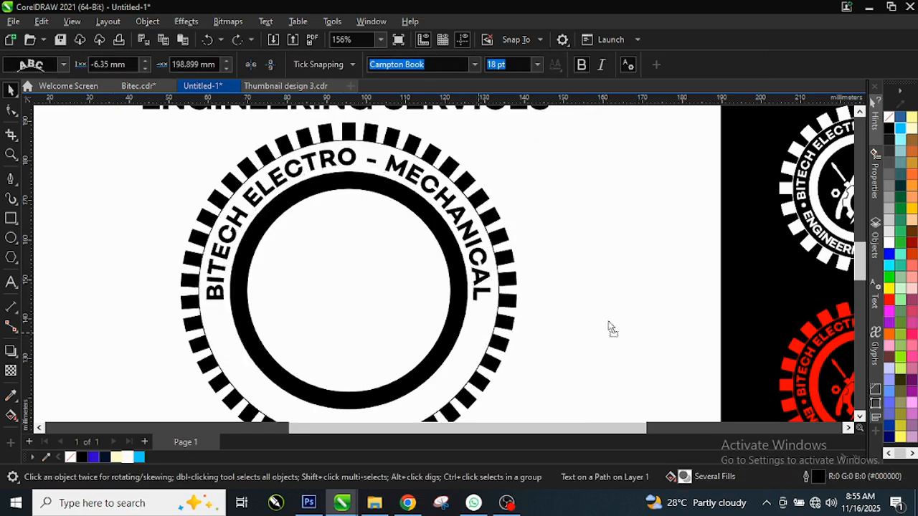
Step: Try moving the white circle with its curved text sideways out of the gear ring, and undo the move
key(ctrl+shift+z)
key(ctrl+z)
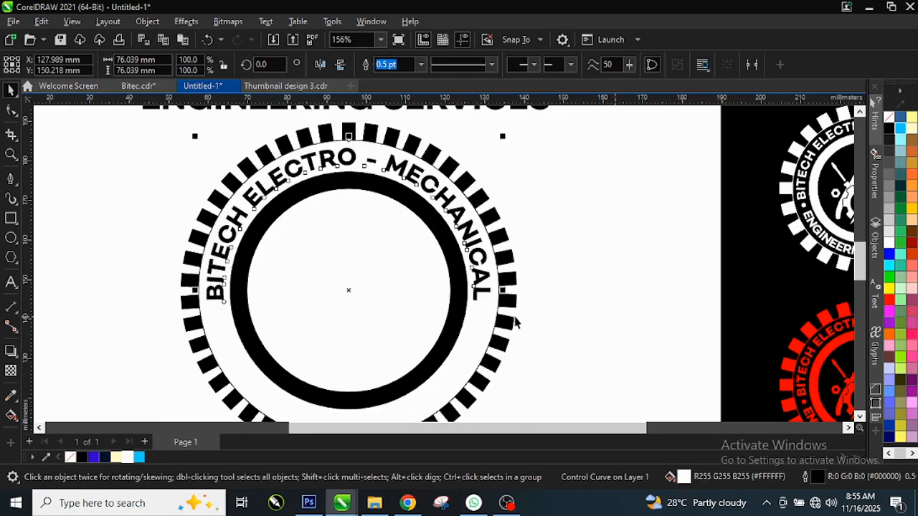
right_click(481, 304)
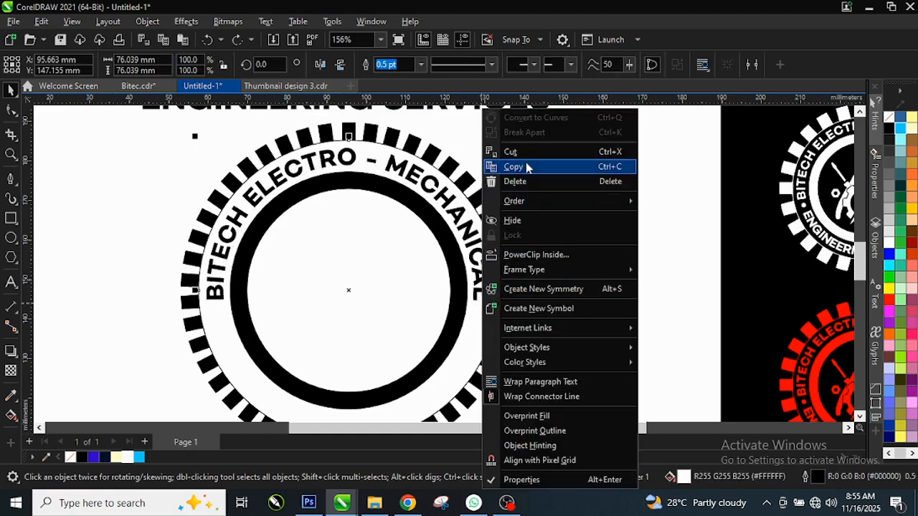
click(667, 217)
click(471, 233)
drag(471, 233, 557, 204)
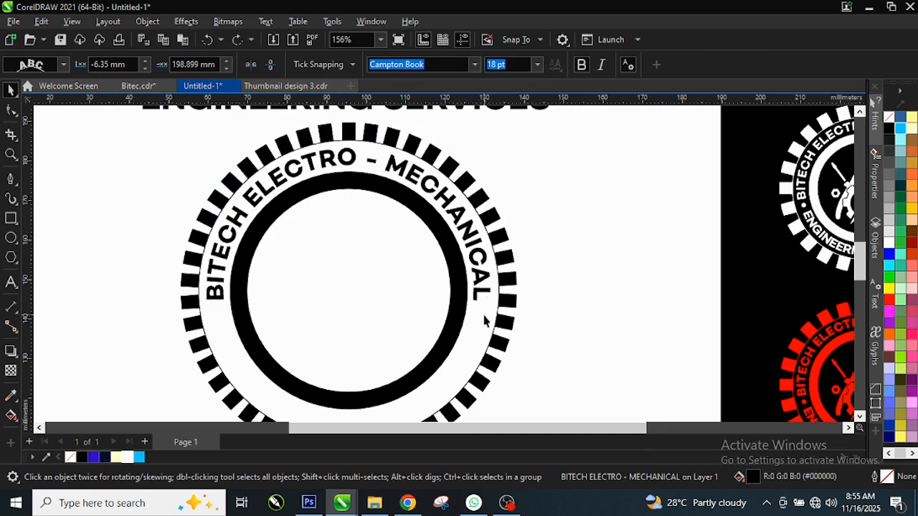
drag(481, 320, 513, 321)
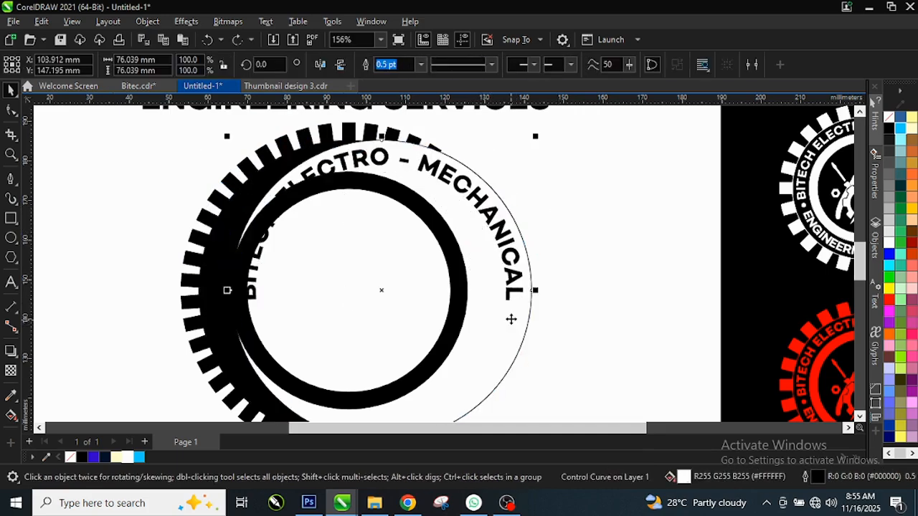
key(ctrl+z)
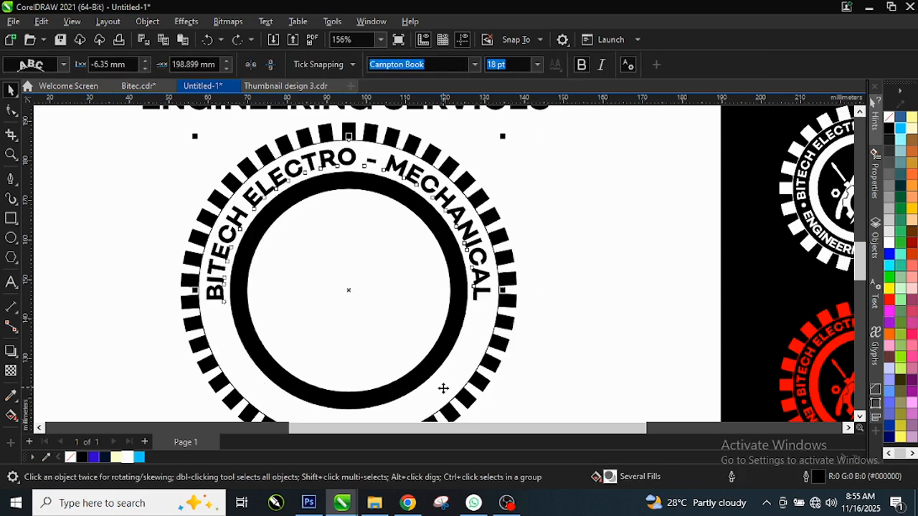
Step: Try shifting the white circle beneath the curved text once more, undoing each shift
scroll(538, 219, down, 1)
scroll(469, 361, down, 1)
scroll(533, 315, up, 1)
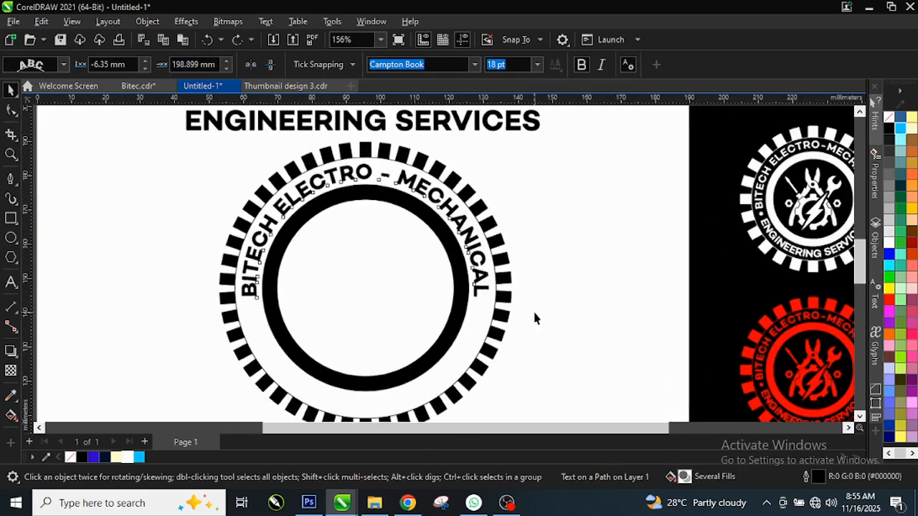
click(418, 400)
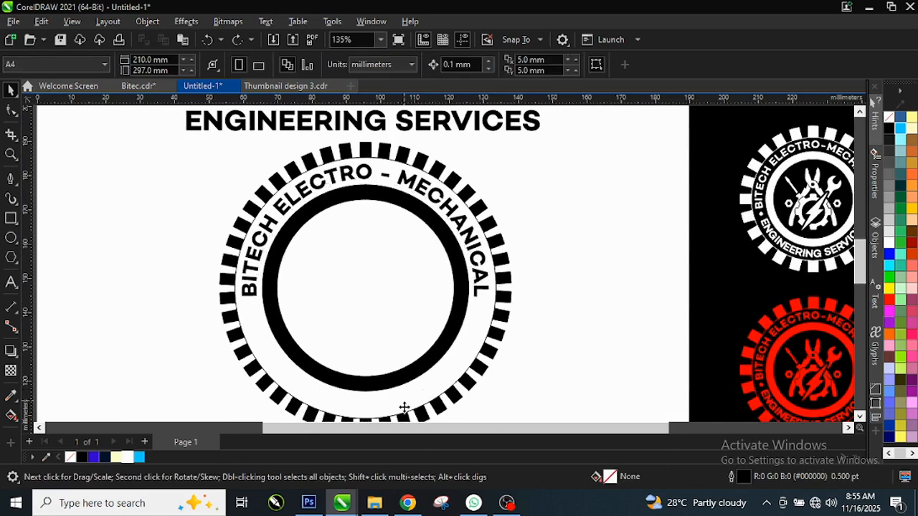
drag(445, 394, 442, 392)
key(ctrl+z)
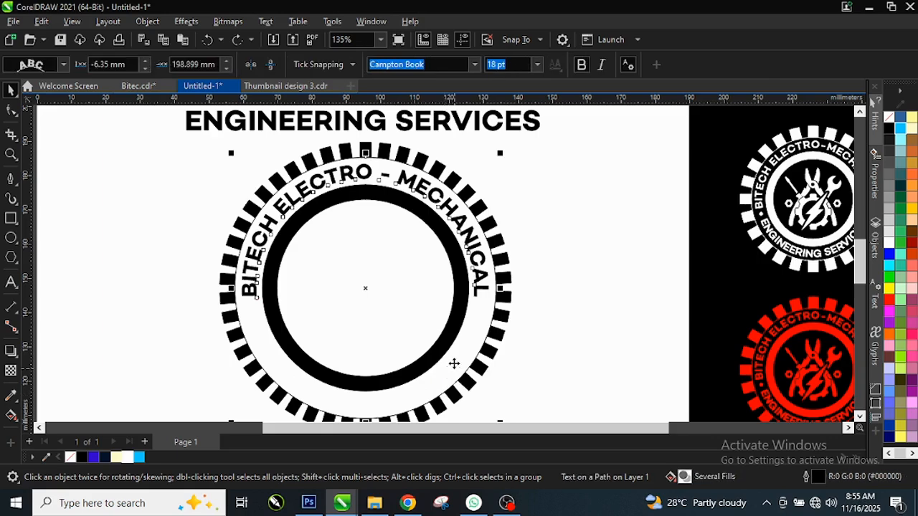
click(473, 320)
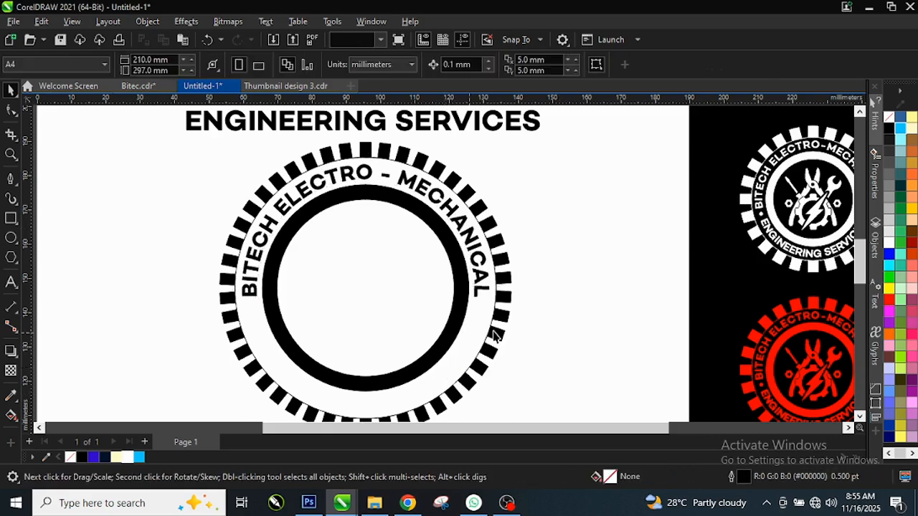
drag(473, 320, 502, 323)
key(ctrl+z)
click(560, 231)
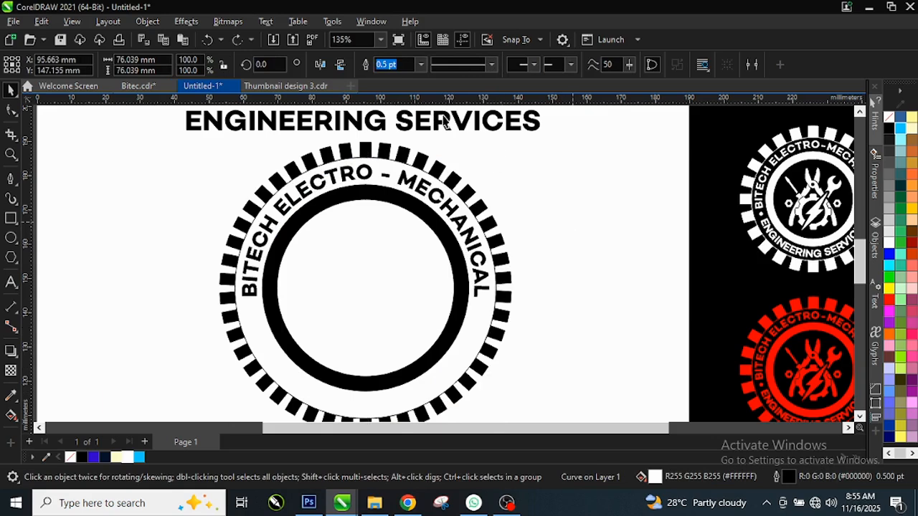
Step: Fit the straight ENGINEERING SERVICES text to the white circle along its lower arc
click(423, 124)
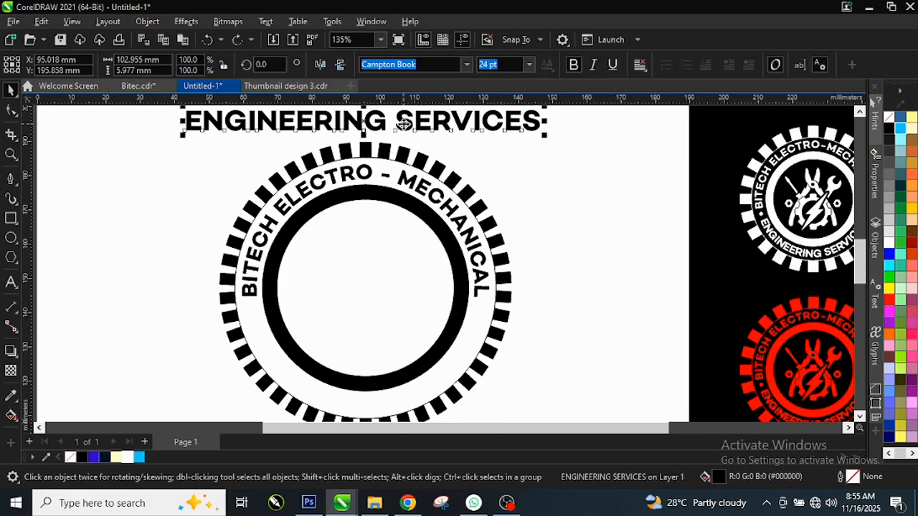
right_click(364, 124)
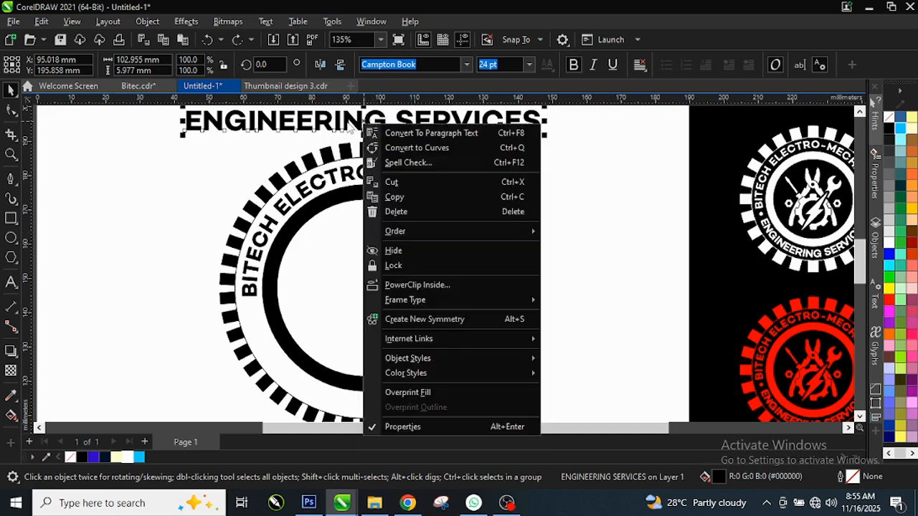
click(363, 122)
click(363, 123)
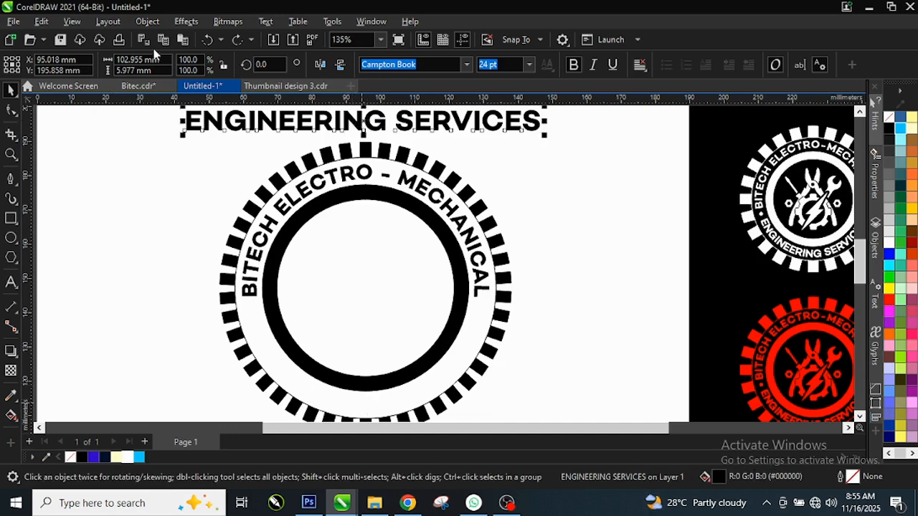
click(265, 22)
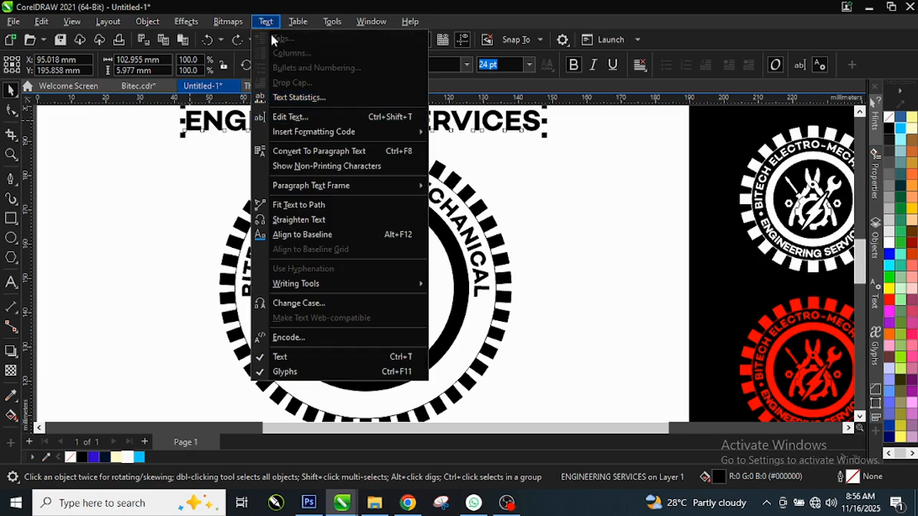
click(319, 207)
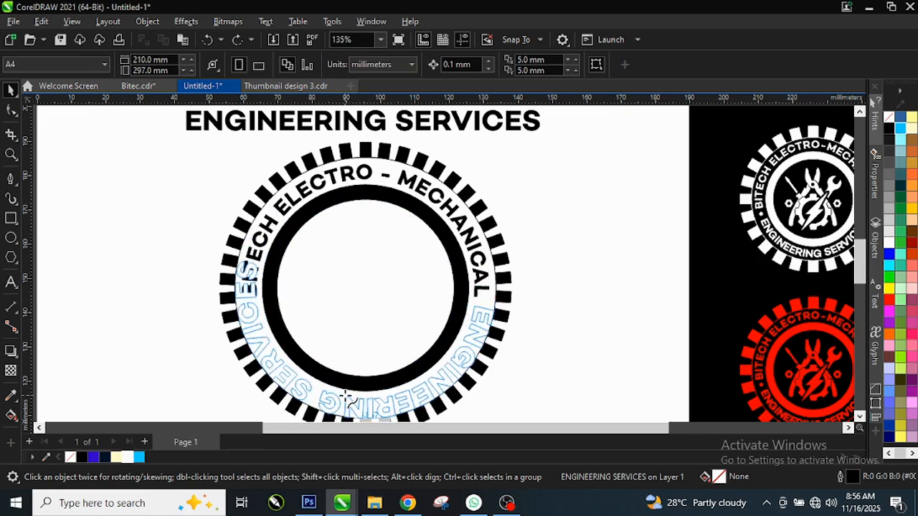
click(354, 395)
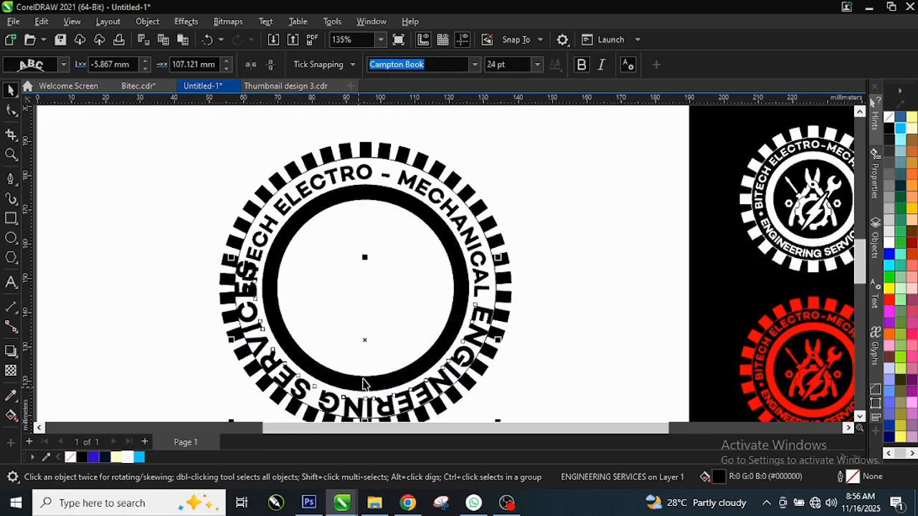
Step: Set the ENGINEERING SERVICES text to 18 pt and centre it on the lower arc at a path distance of -6.35 mm and offset of 99.46 mm
click(537, 65)
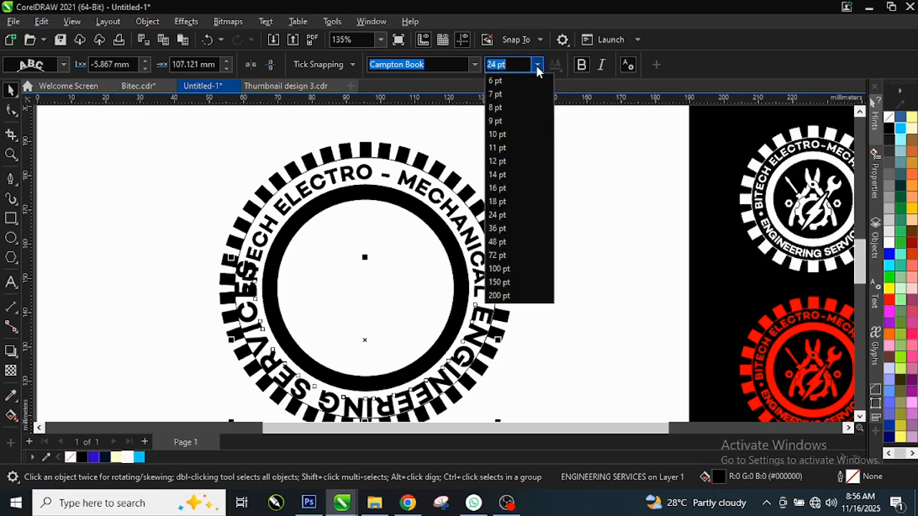
click(508, 199)
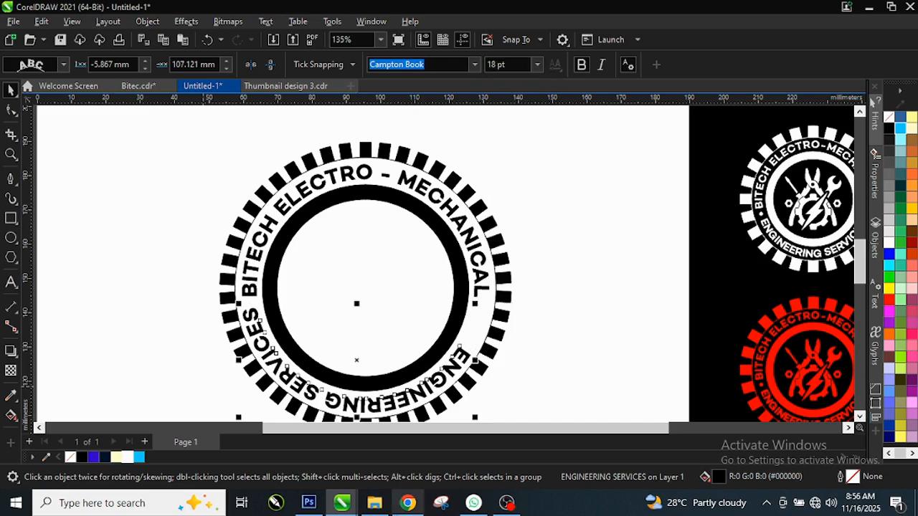
scroll(438, 309, down, 1)
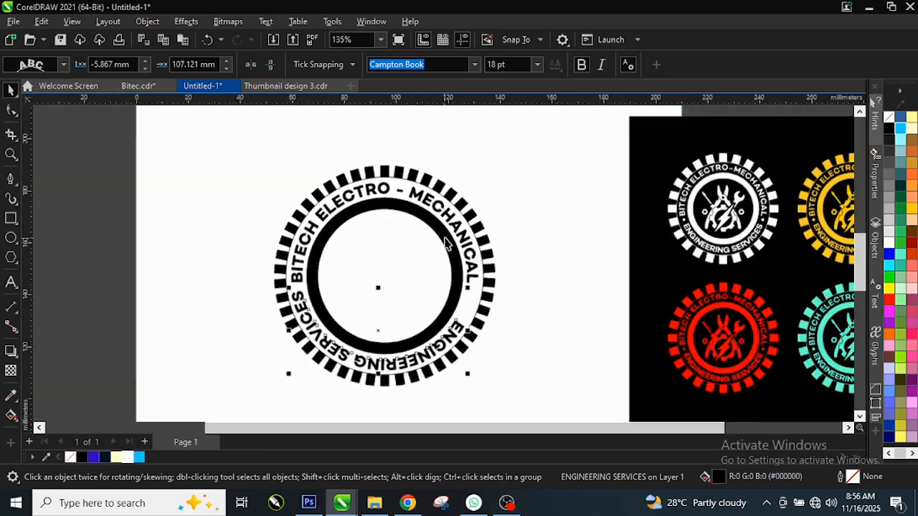
scroll(445, 247, up, 3)
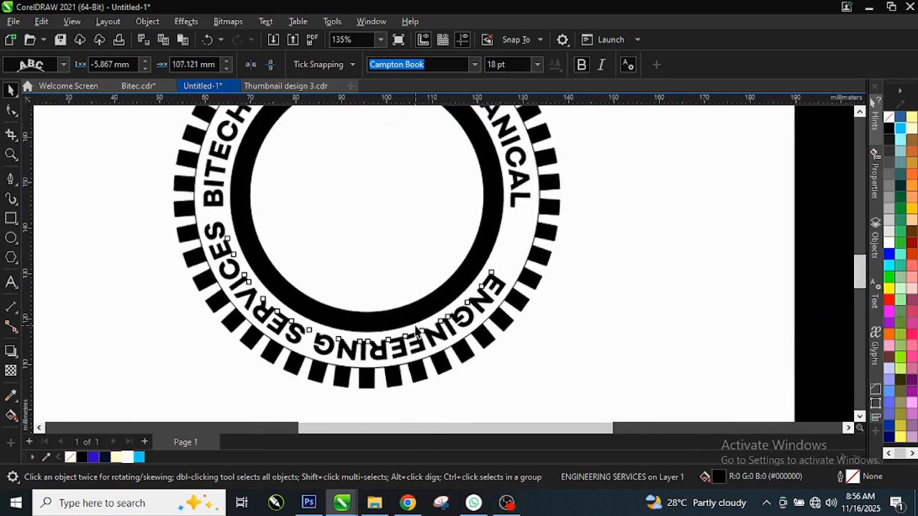
click(497, 301)
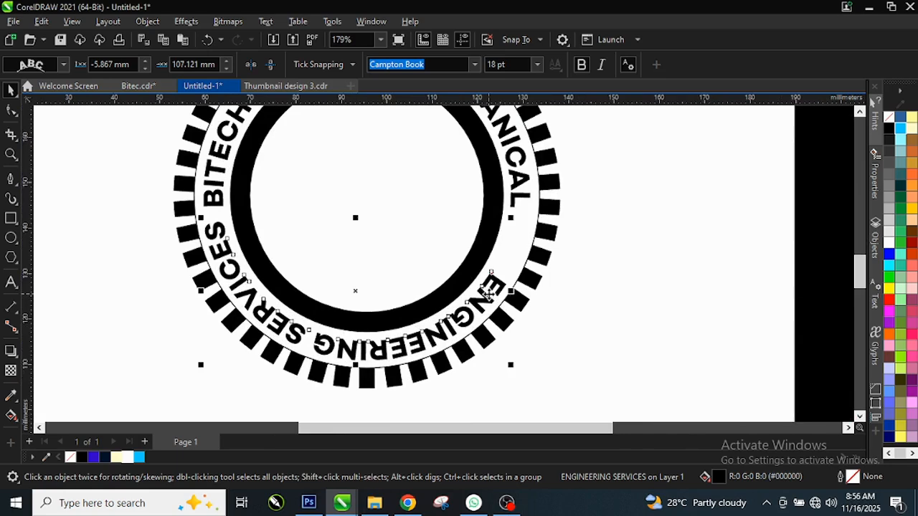
drag(343, 345, 366, 345)
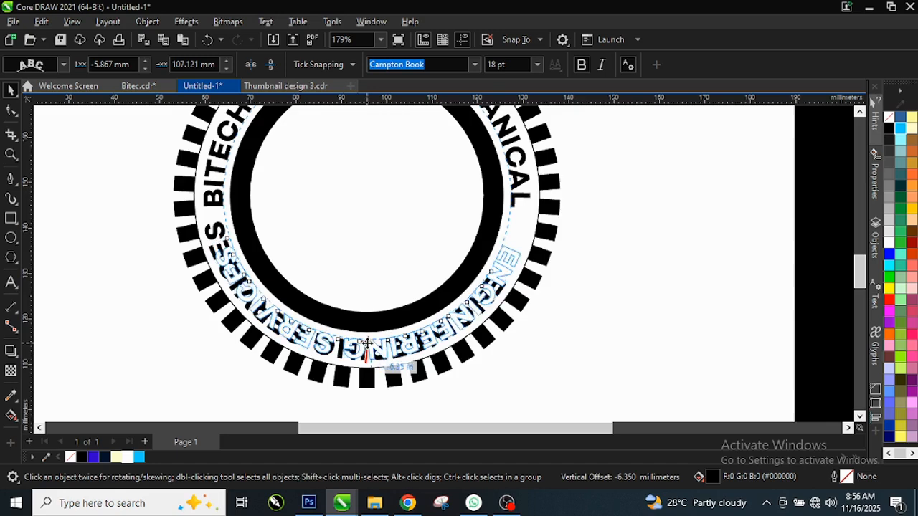
drag(367, 350, 368, 349)
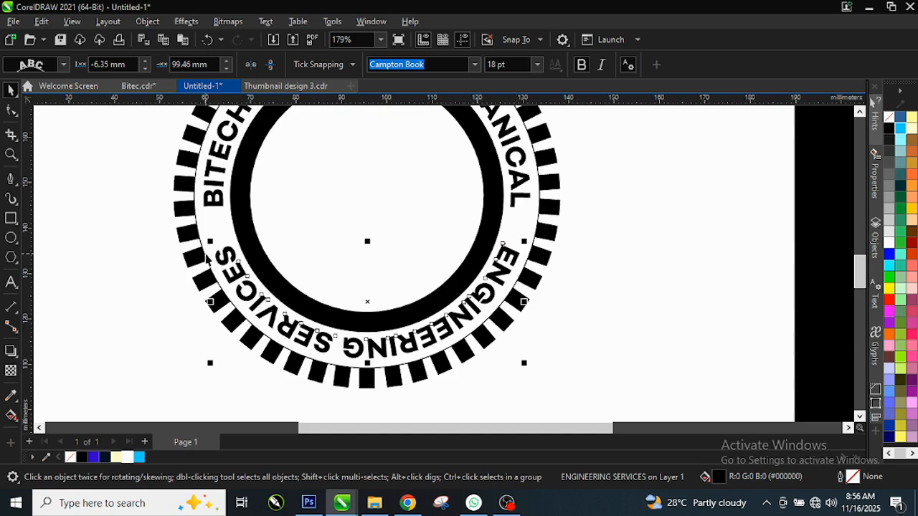
Step: Examine the direction and placement of the ENGINEERING SERVICES lettering in the finished reference logos and compare it with the new ring
scroll(268, 292, down, 3)
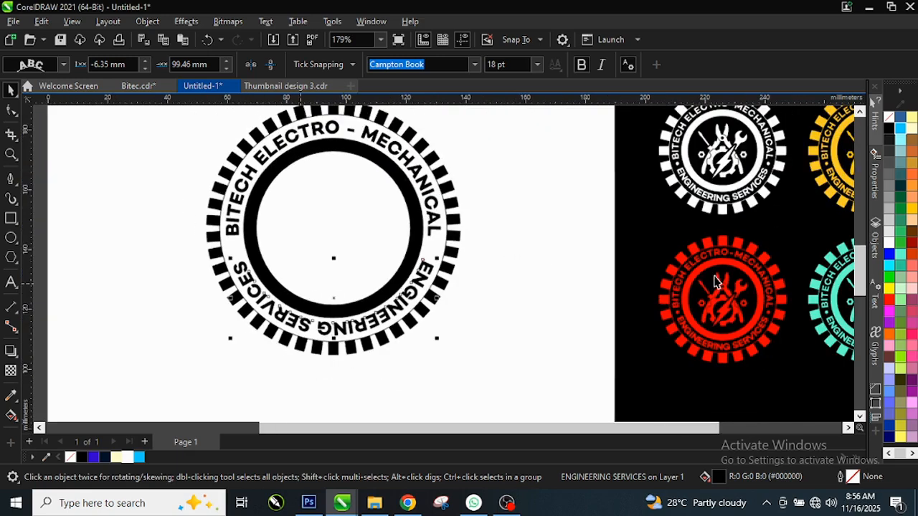
scroll(781, 185, up, 1)
scroll(781, 185, up, 1)
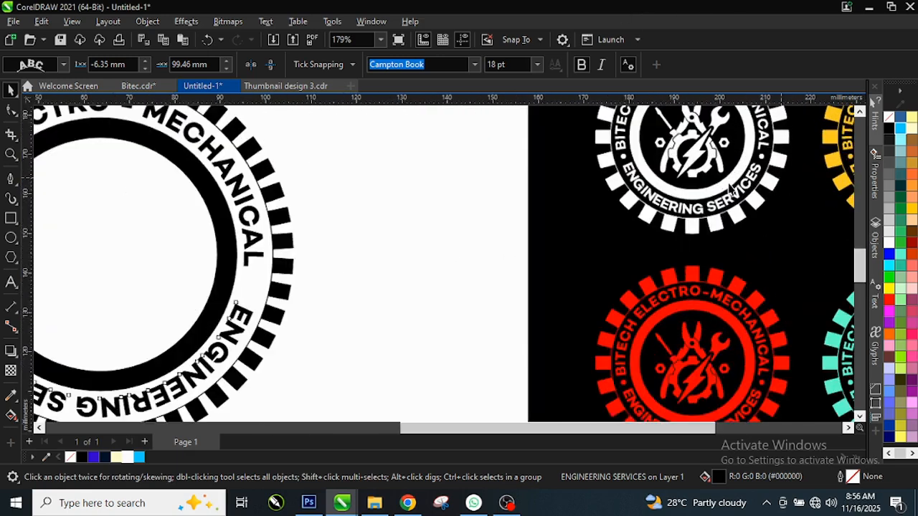
scroll(681, 208, up, 1)
scroll(651, 204, up, 1)
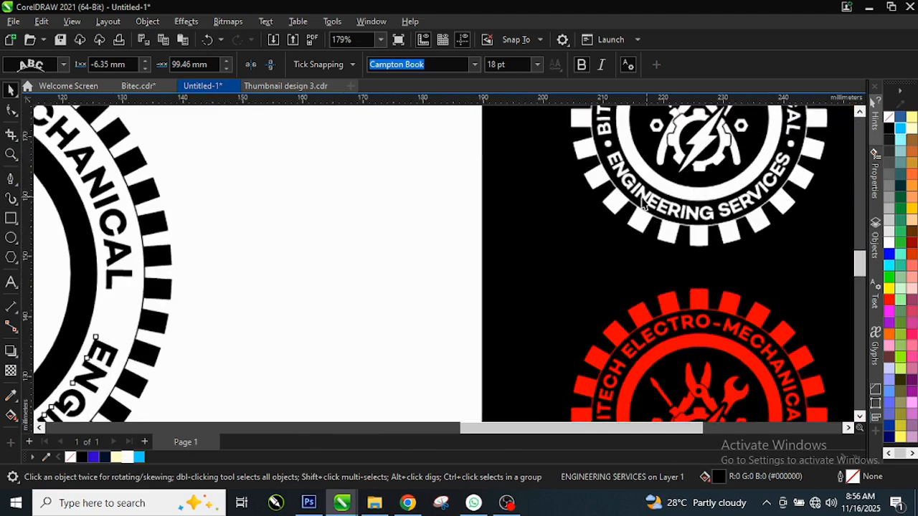
scroll(640, 199, up, 1)
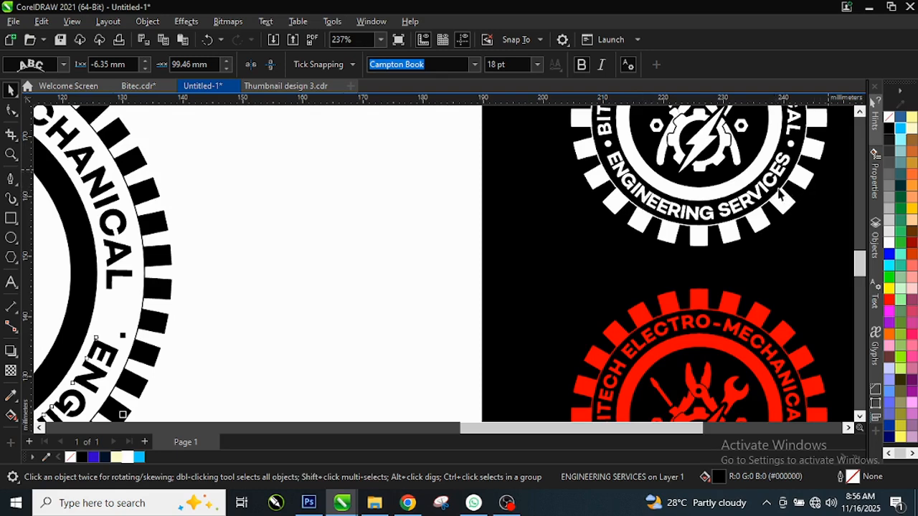
scroll(807, 183, down, 1)
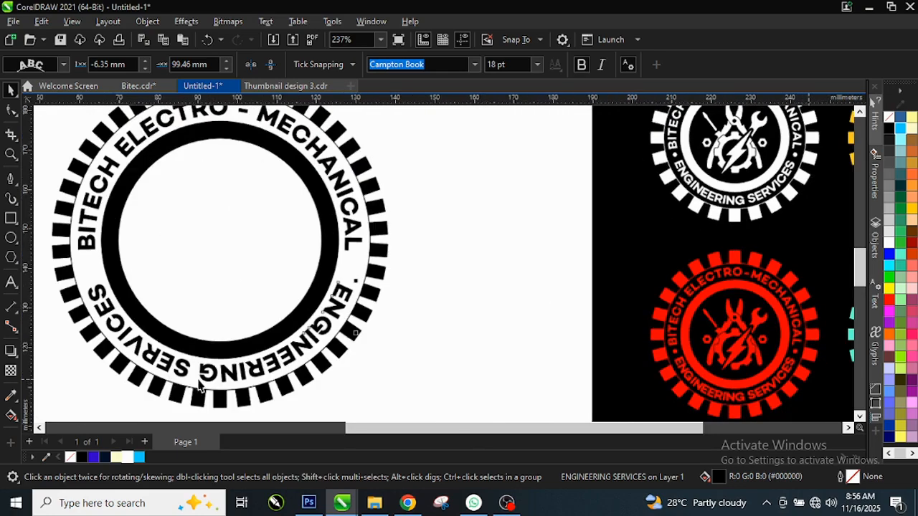
scroll(371, 298, down, 1)
scroll(215, 348, up, 1)
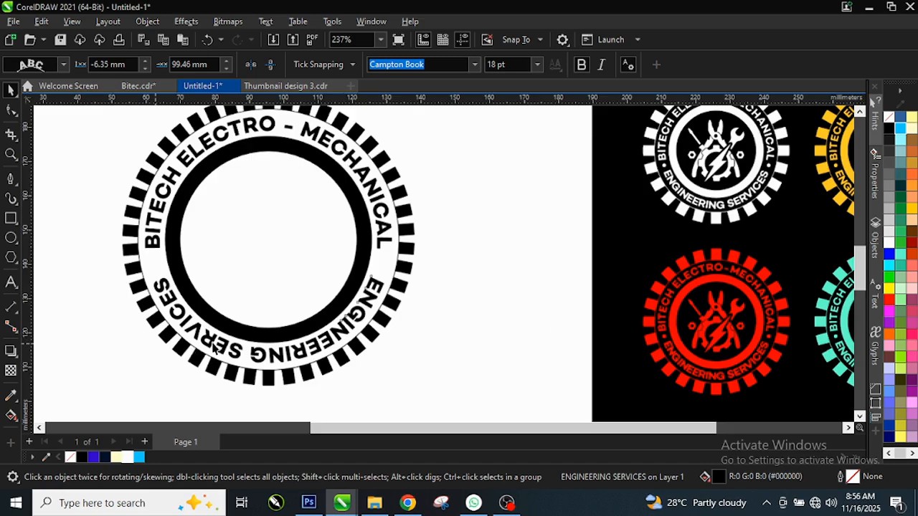
scroll(241, 358, up, 1)
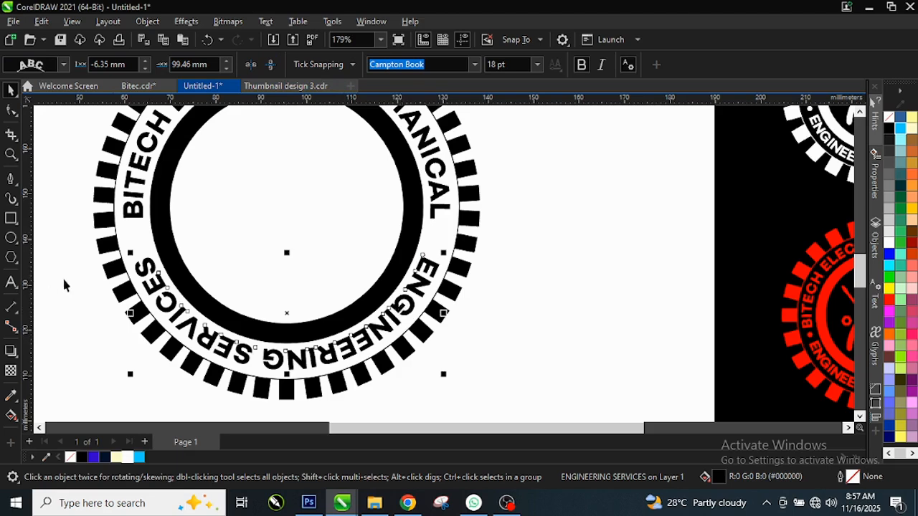
Step: Mirror the ENGINEERING SERVICES text horizontally and vertically, and move it into the white band at a path distance of -1.634 mm and offset of 114.279 mm
click(252, 65)
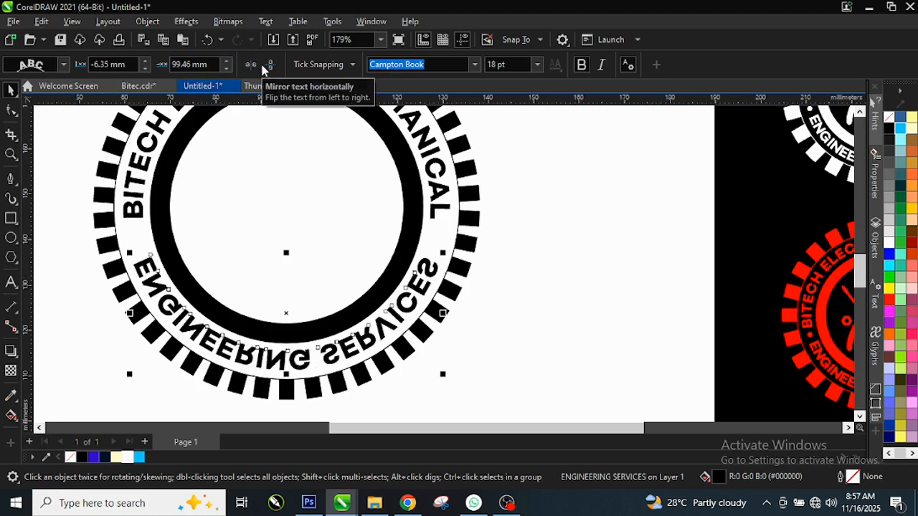
click(272, 66)
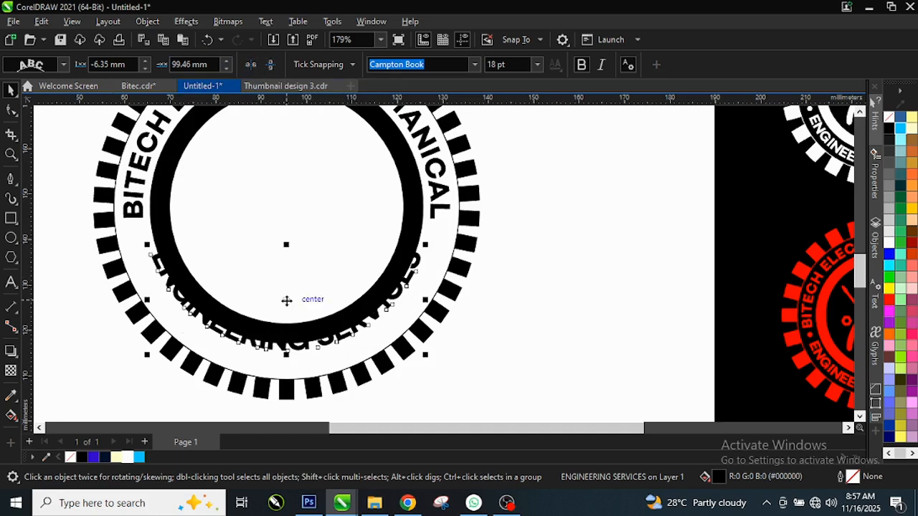
drag(287, 300, 287, 330)
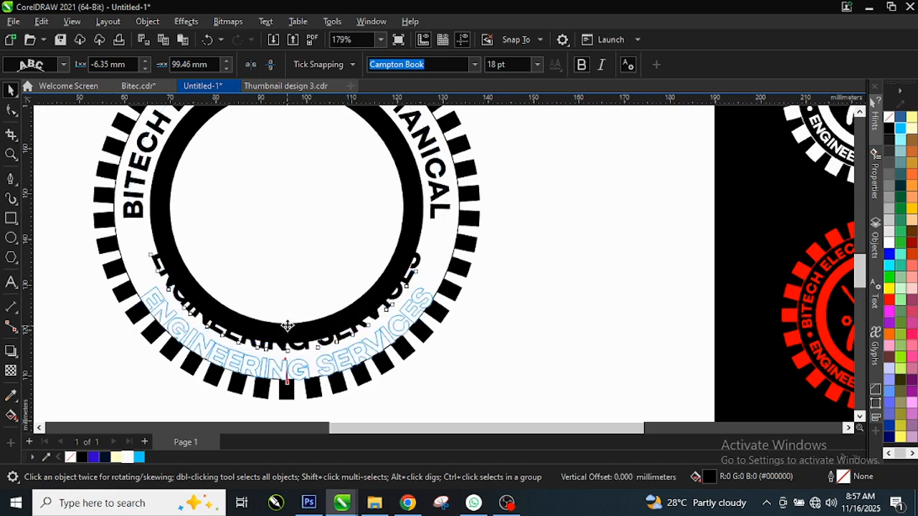
drag(287, 329, 286, 327)
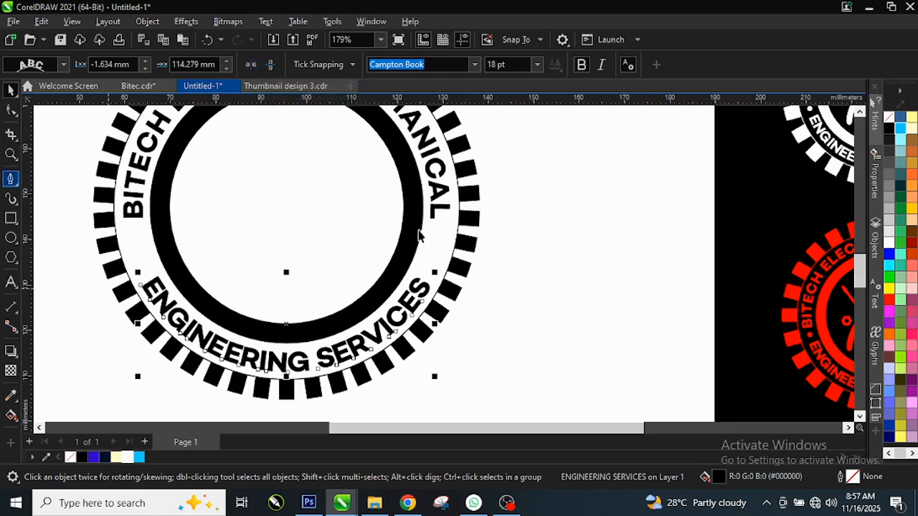
click(615, 277)
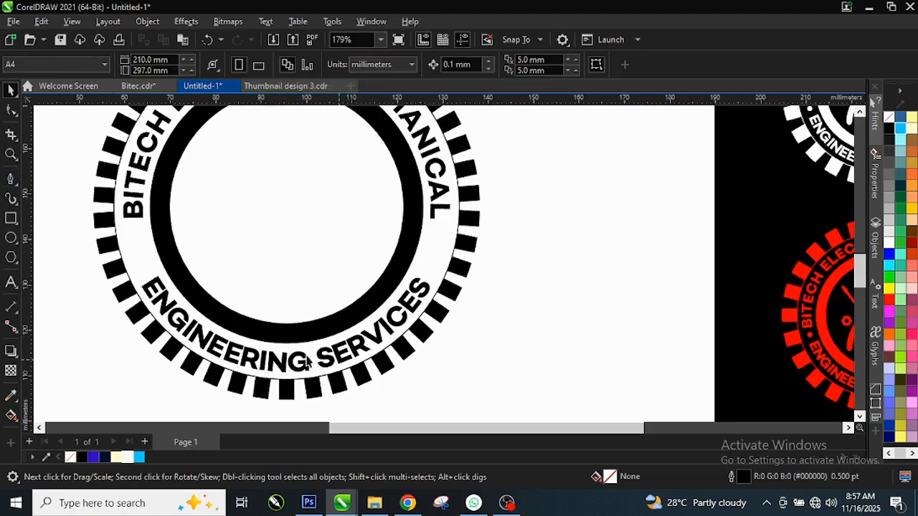
Step: Draw a circle about 2 mm in diameter in the white band between BITECH and ENGINEERING, and fill it black
scroll(817, 168, down, 2)
scroll(792, 175, up, 2)
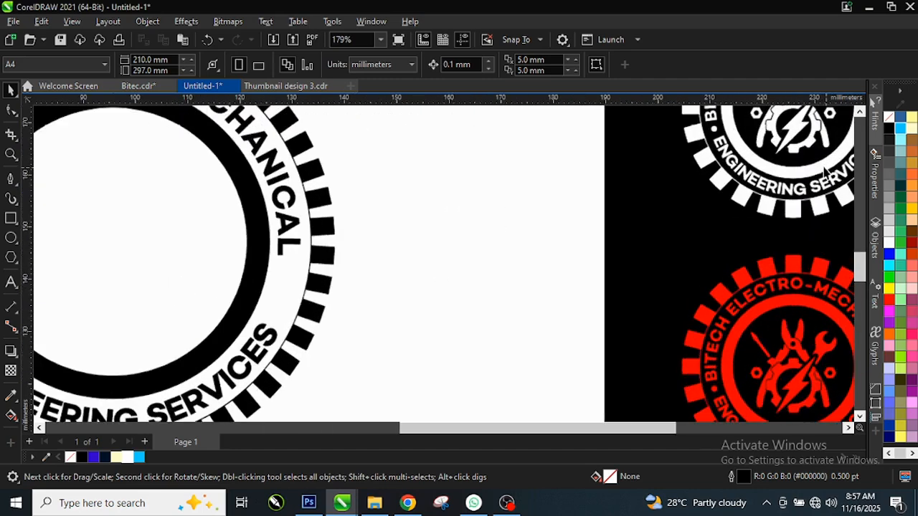
scroll(522, 237, down, 3)
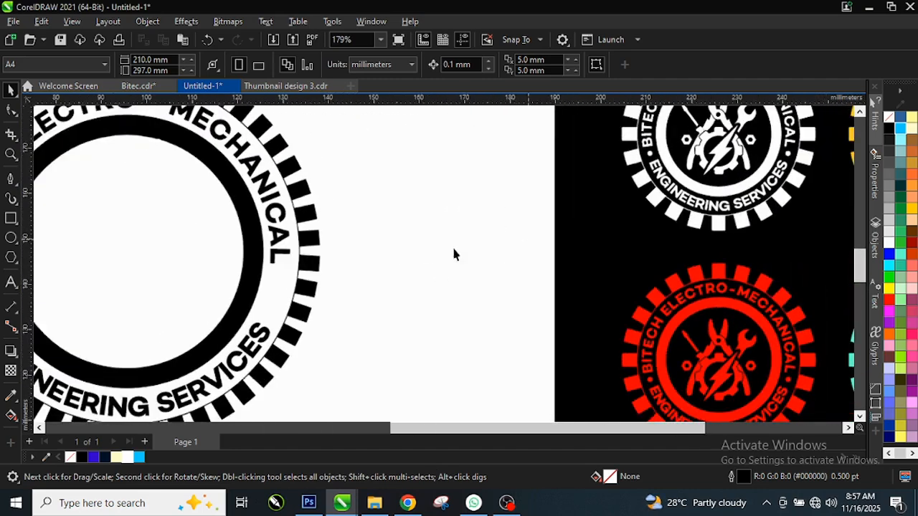
scroll(72, 297, up, 1)
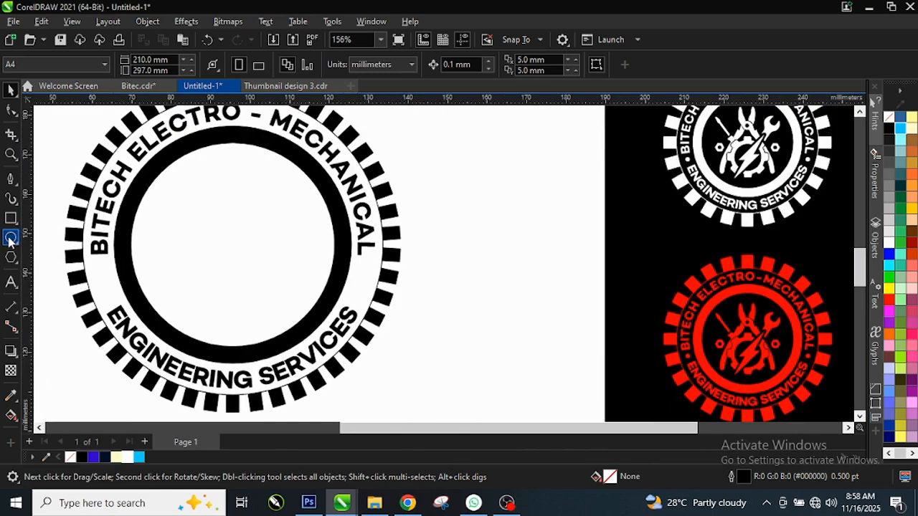
click(10, 240)
scroll(94, 305, up, 2)
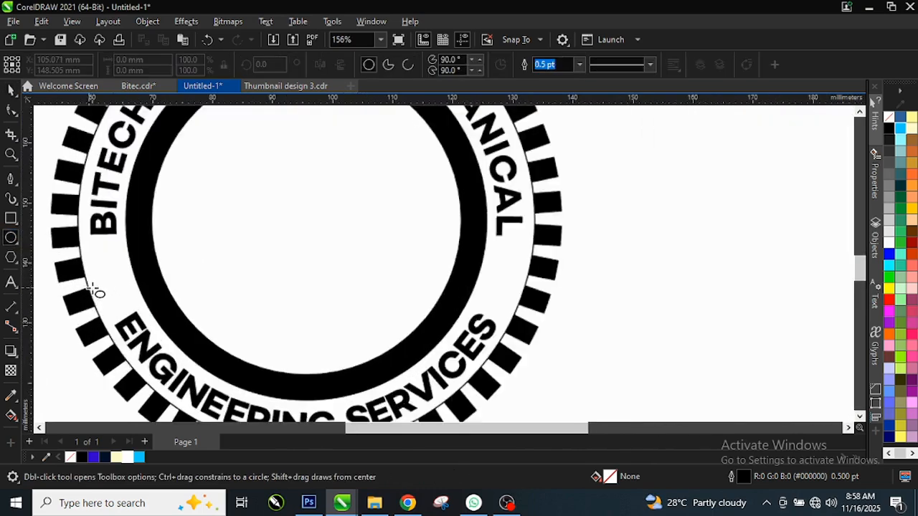
drag(102, 270, 113, 287)
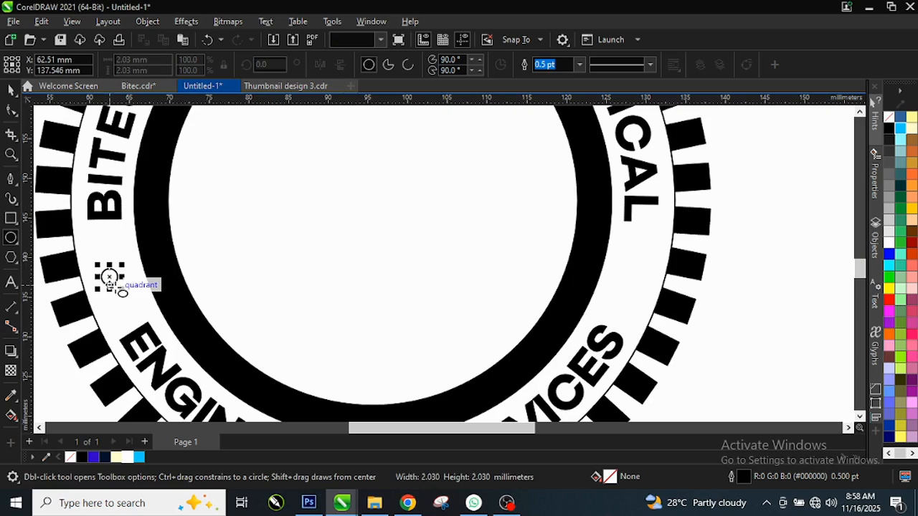
key(space)
click(81, 458)
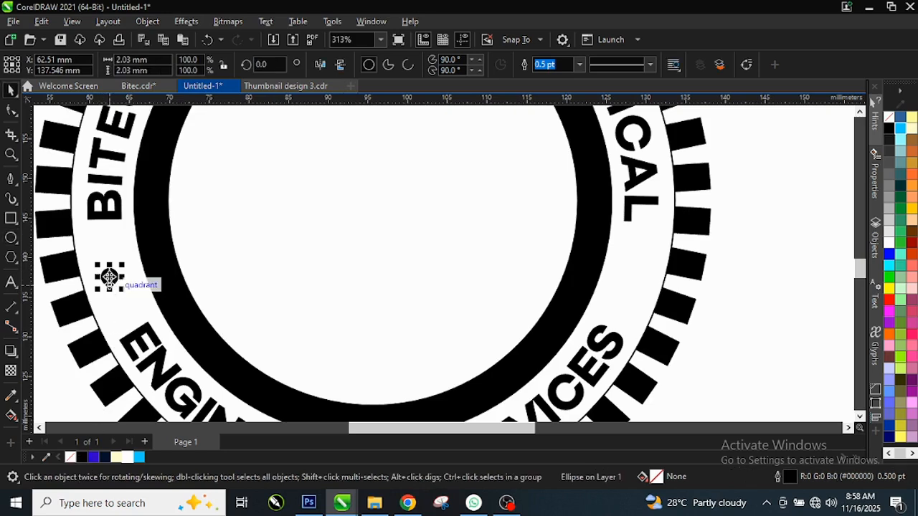
Step: Nudge the black dot up by 0.5 mm to sit between the two text lines
scroll(106, 276, up, 1)
key(Up)
key(Up)
key(Up)
key(Up)
key(Up)
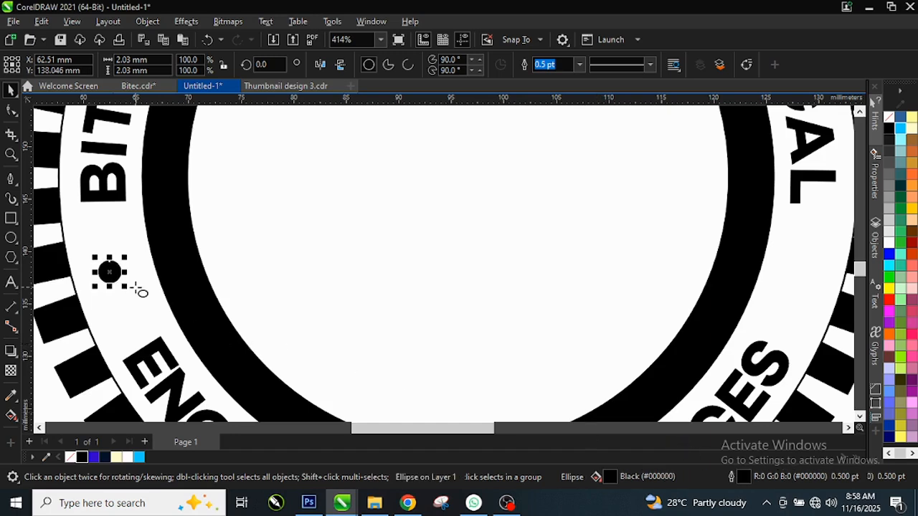
Step: Place a copy of the dot at the same height between MECHANICAL and SERVICES, at X 128.18 mm
drag(108, 273, 800, 293)
scroll(251, 294, down, 2)
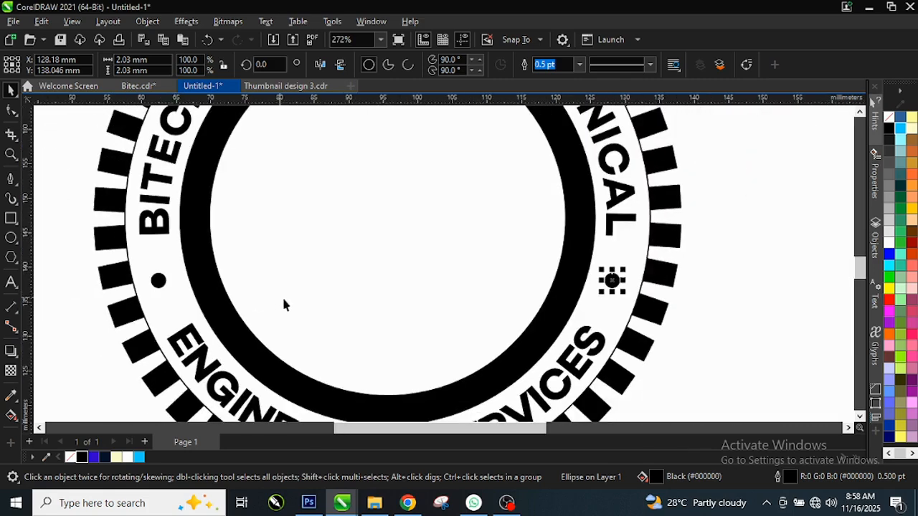
scroll(255, 294, down, 3)
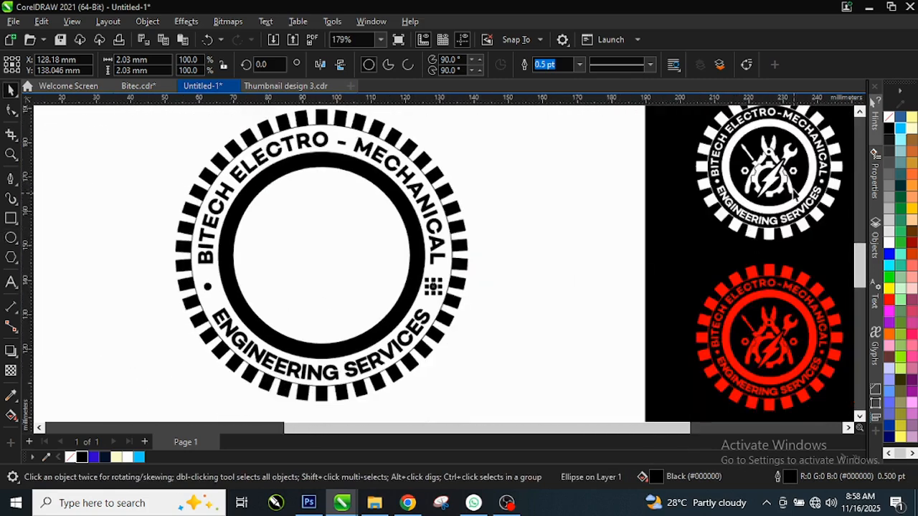
scroll(825, 193, up, 1)
scroll(824, 201, up, 2)
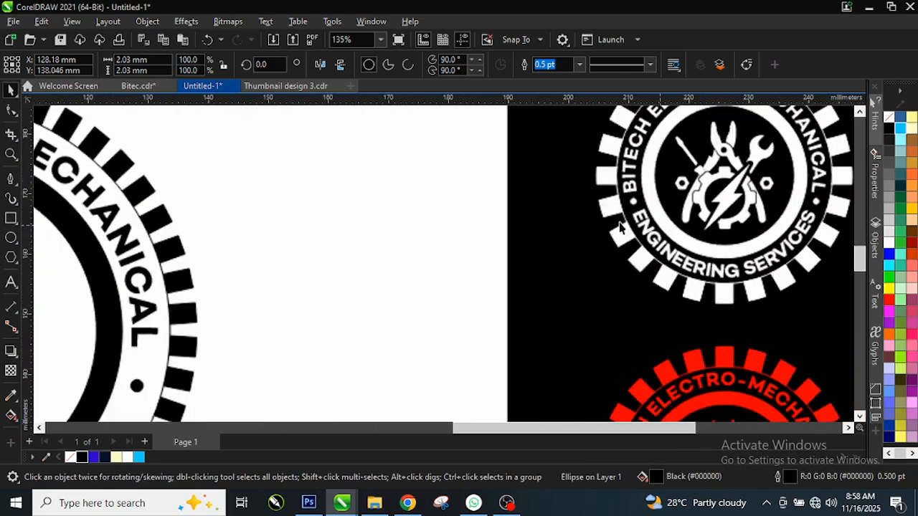
scroll(642, 215, down, 2)
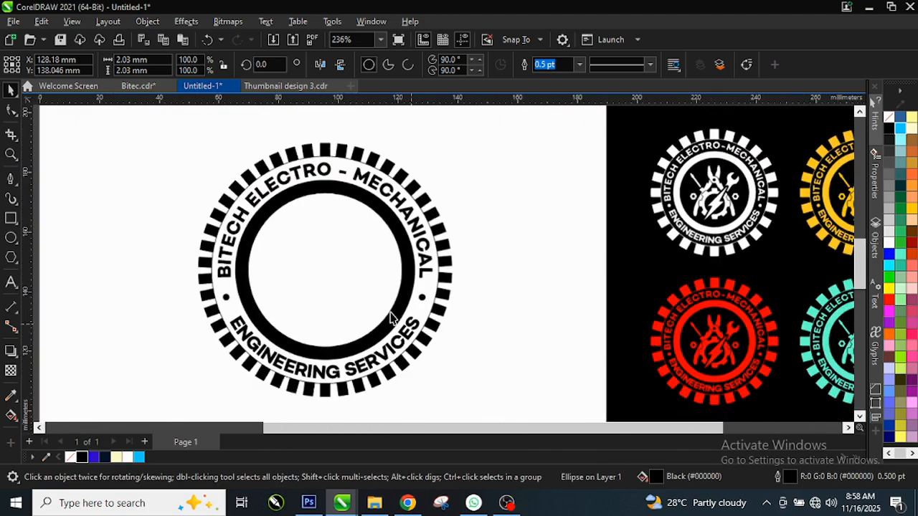
click(479, 263)
Step: Examine how the pliers, screwdriver, wrench, gear, lightning bolt and nuts are arranged in the centre of the white reference logo
scroll(194, 279, up, 1)
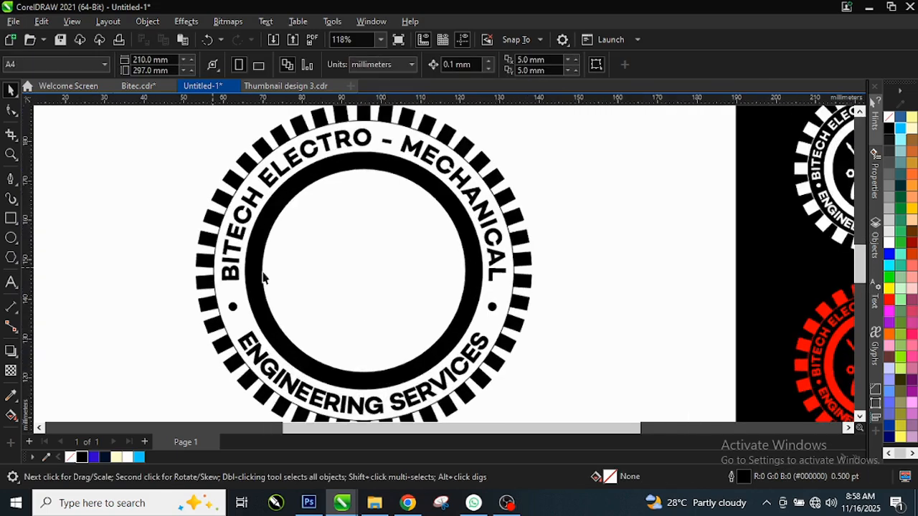
scroll(334, 236, down, 1)
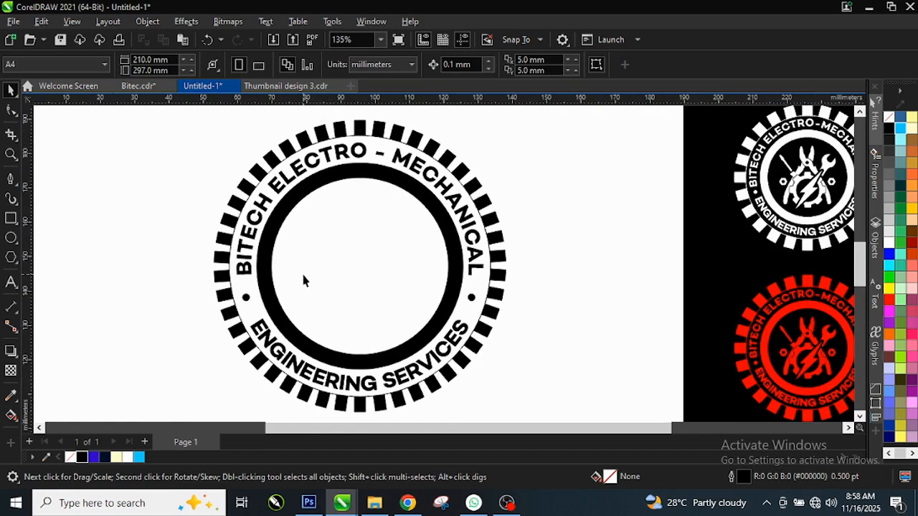
scroll(271, 216, down, 1)
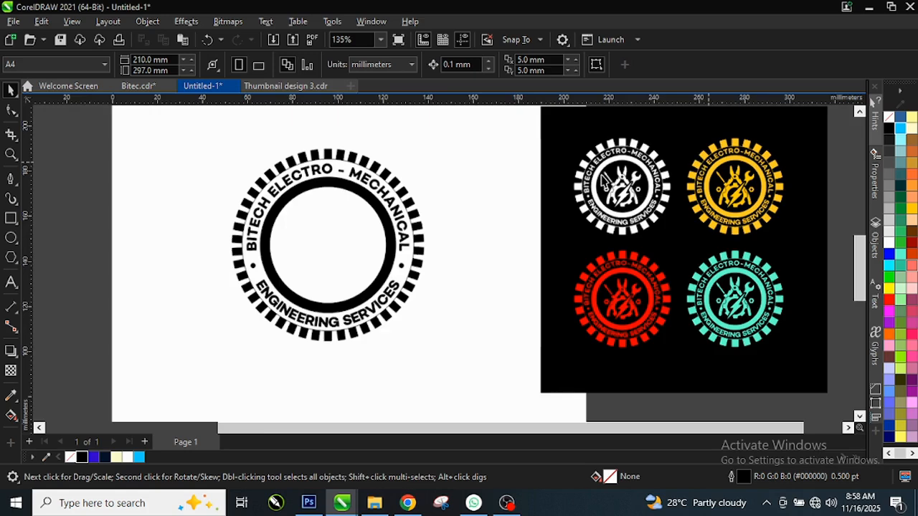
scroll(384, 262, up, 2)
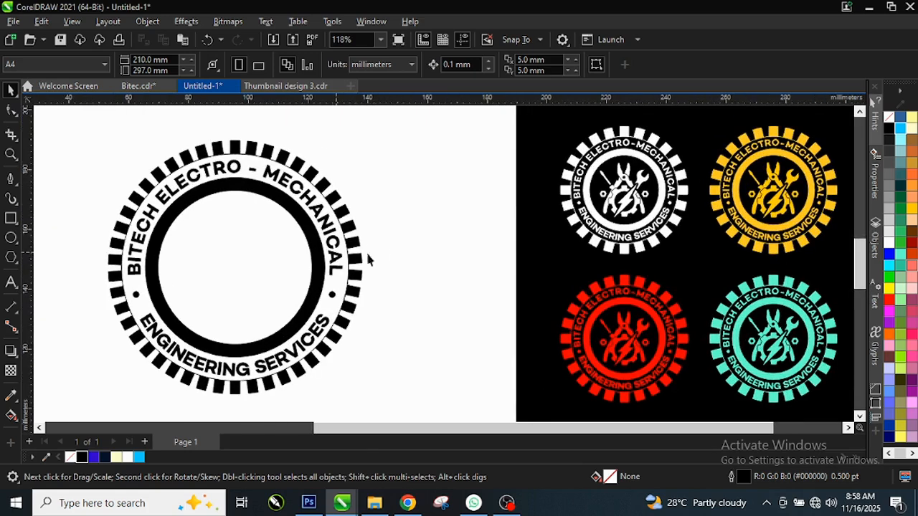
scroll(631, 185, up, 4)
scroll(638, 178, up, 1)
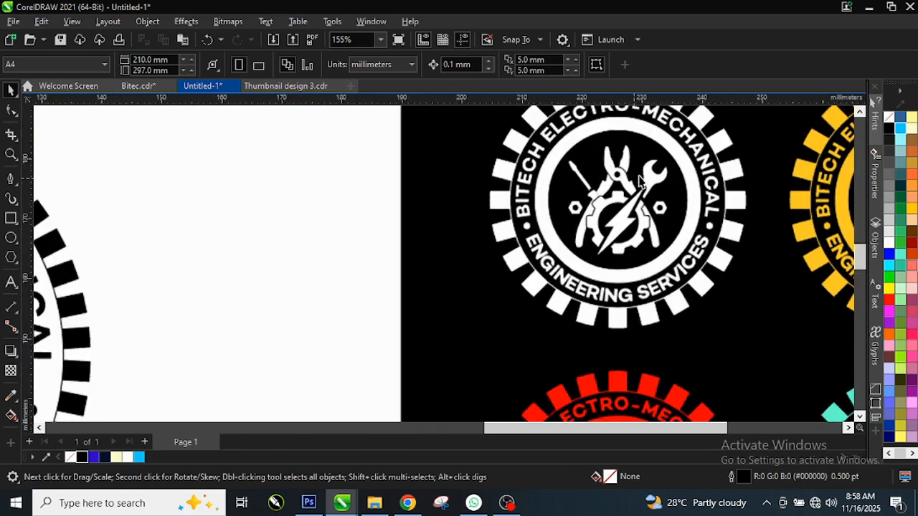
scroll(640, 183, up, 1)
scroll(624, 193, up, 1)
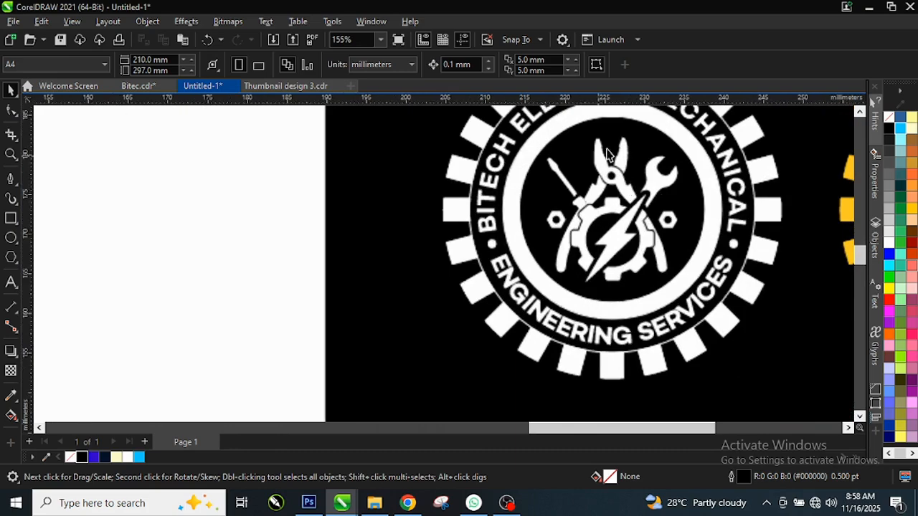
scroll(608, 158, up, 1)
scroll(637, 159, up, 1)
scroll(617, 204, up, 1)
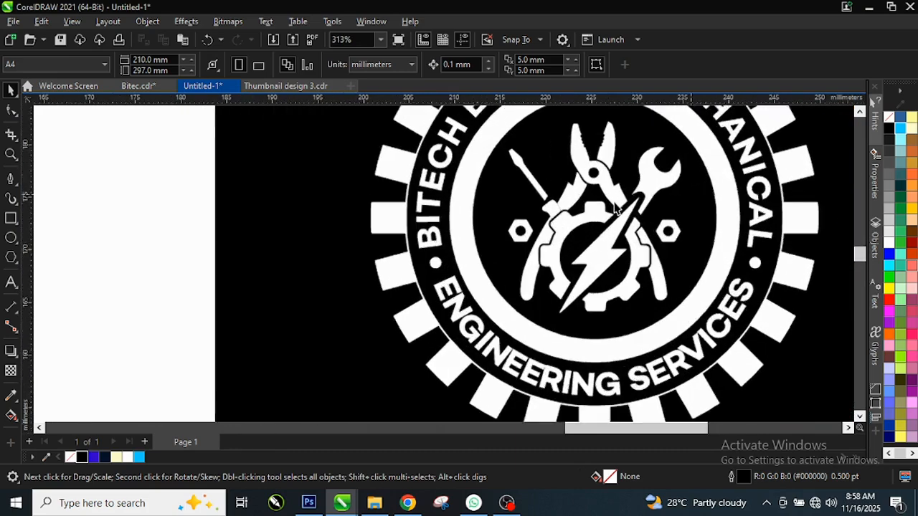
scroll(615, 208, up, 2)
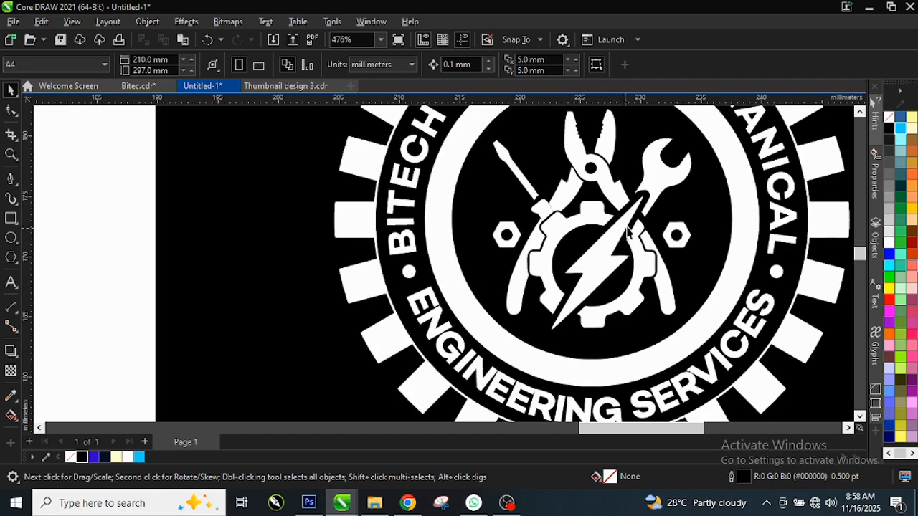
scroll(628, 231, down, 4)
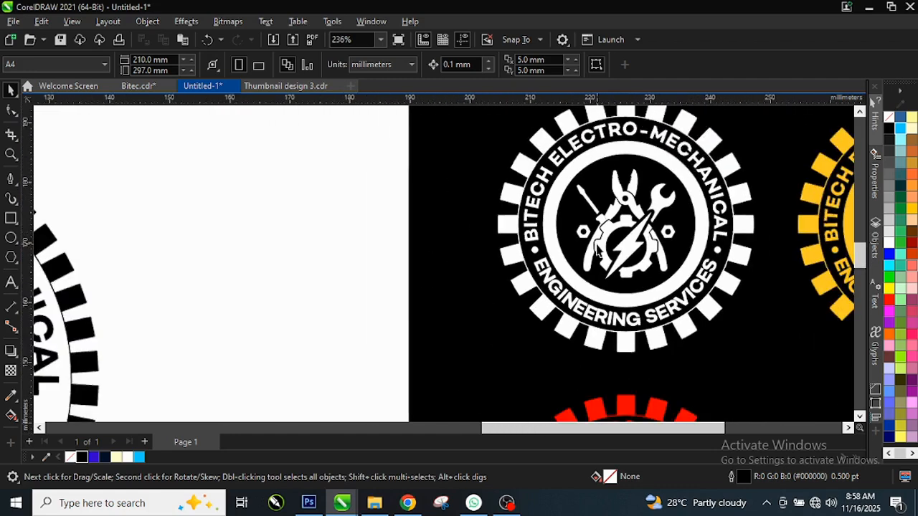
scroll(597, 250, up, 1)
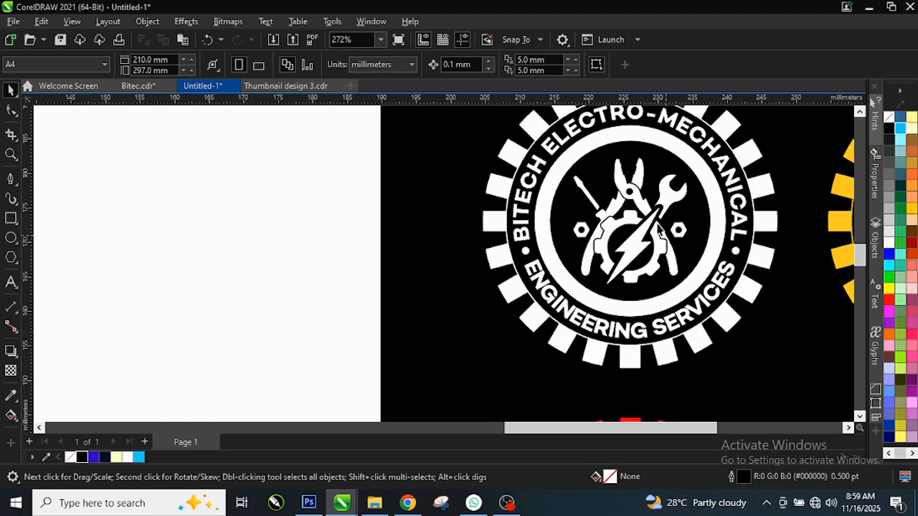
scroll(660, 226, up, 3)
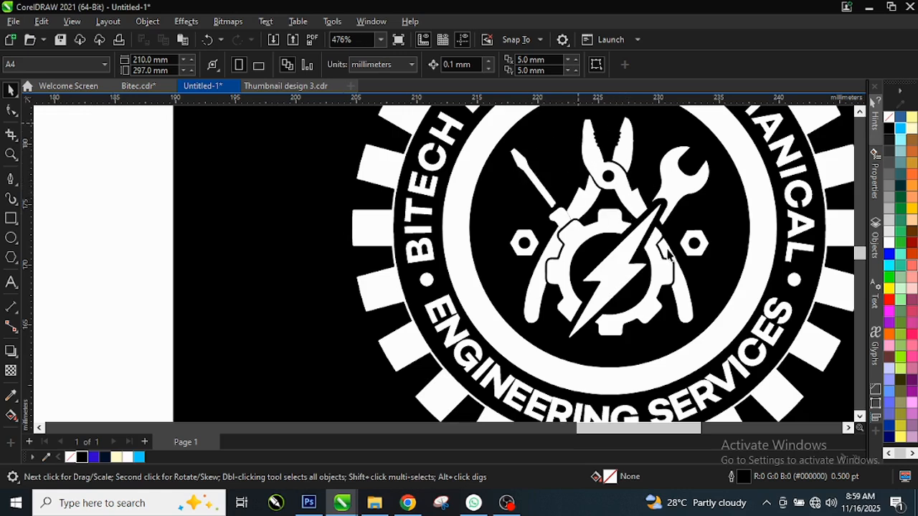
scroll(596, 228, down, 1)
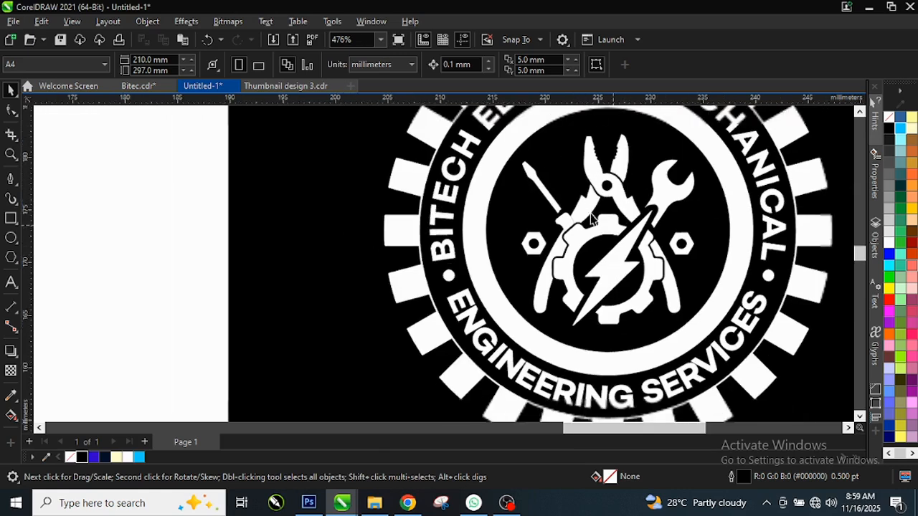
scroll(620, 172, up, 1)
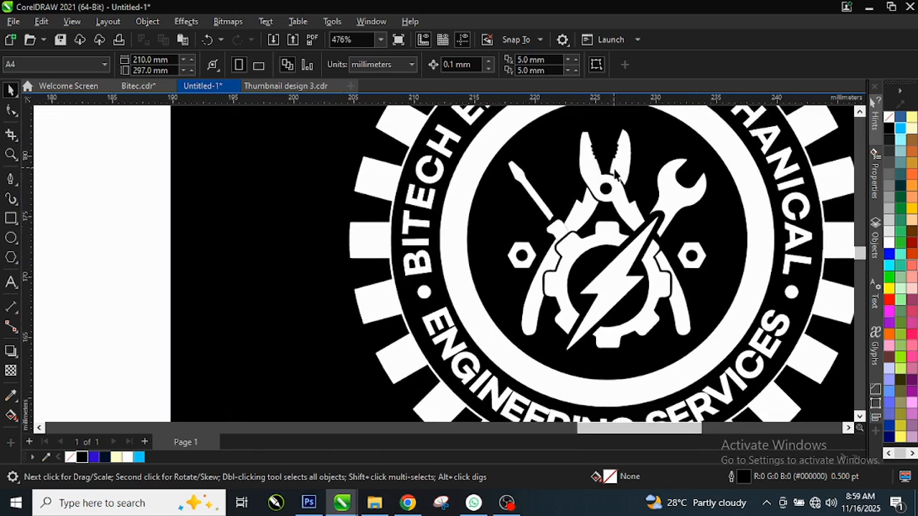
scroll(617, 176, up, 1)
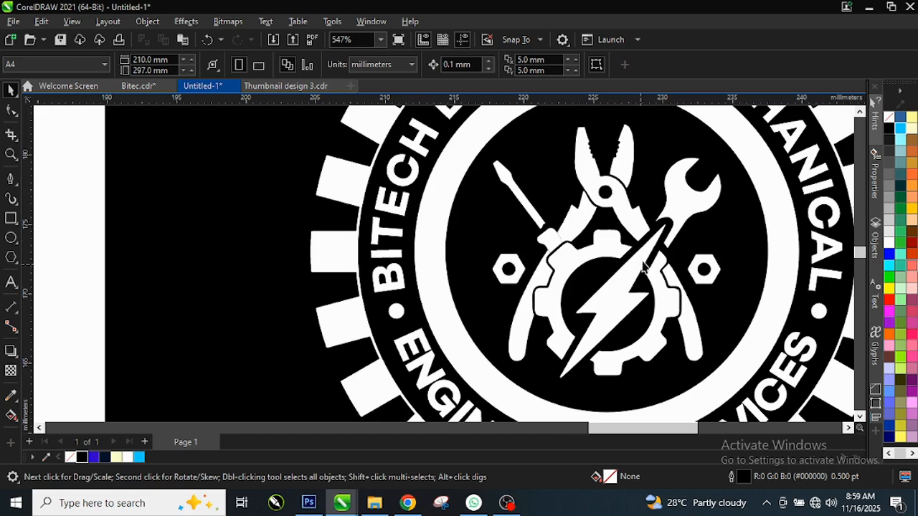
scroll(632, 273, down, 2)
scroll(666, 195, up, 1)
scroll(666, 195, up, 2)
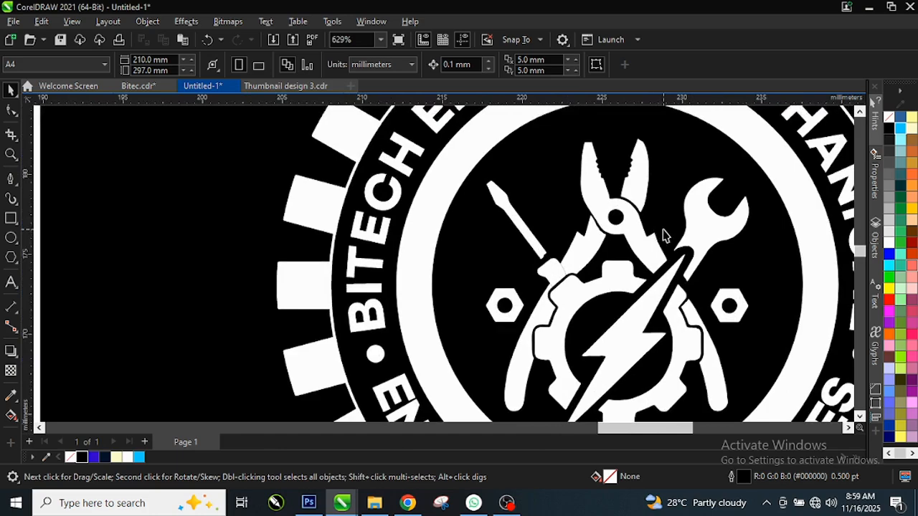
scroll(660, 231, up, 1)
scroll(661, 231, down, 1)
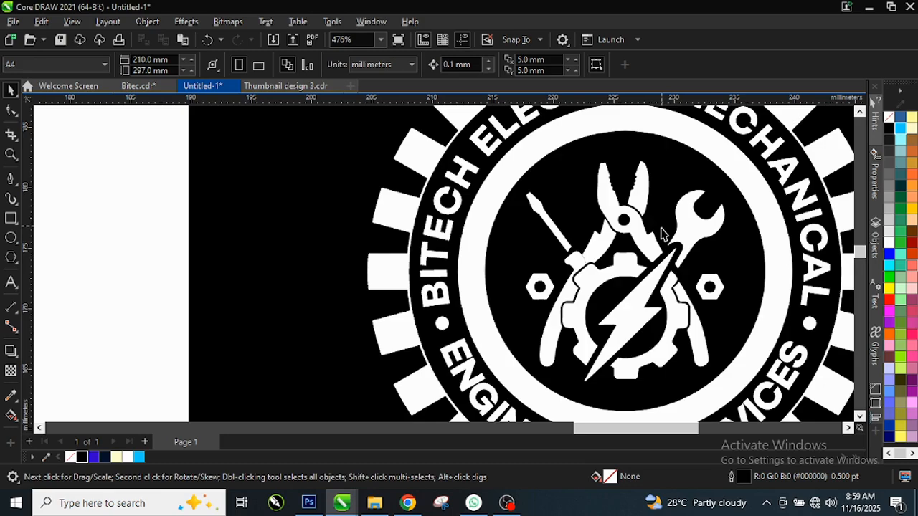
Step: Compare the complete white reference logo and its colour variants with the new ring and its empty centre
scroll(466, 229, down, 3)
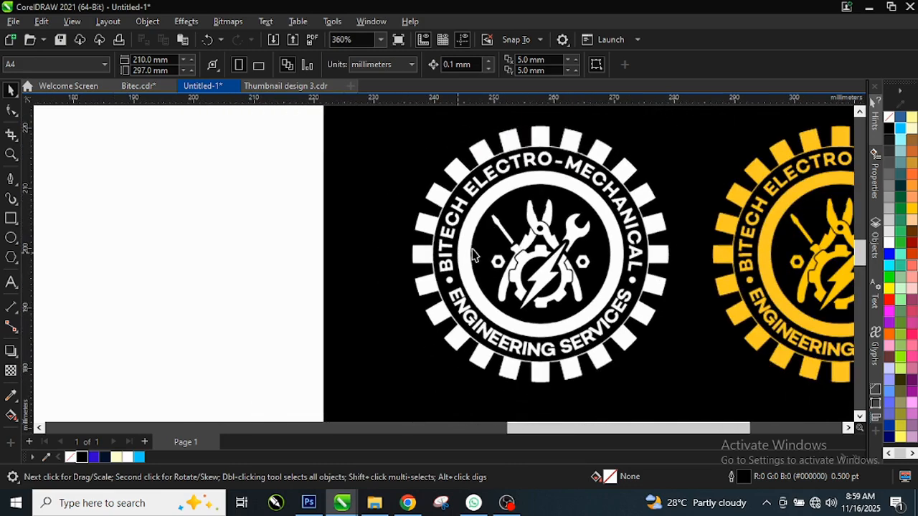
scroll(646, 215, up, 3)
scroll(507, 251, down, 1)
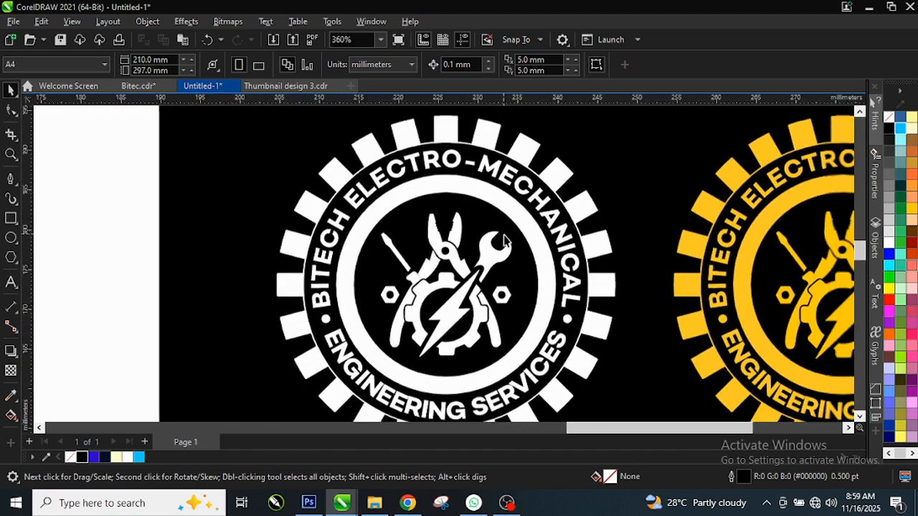
scroll(506, 242, down, 2)
scroll(556, 235, up, 1)
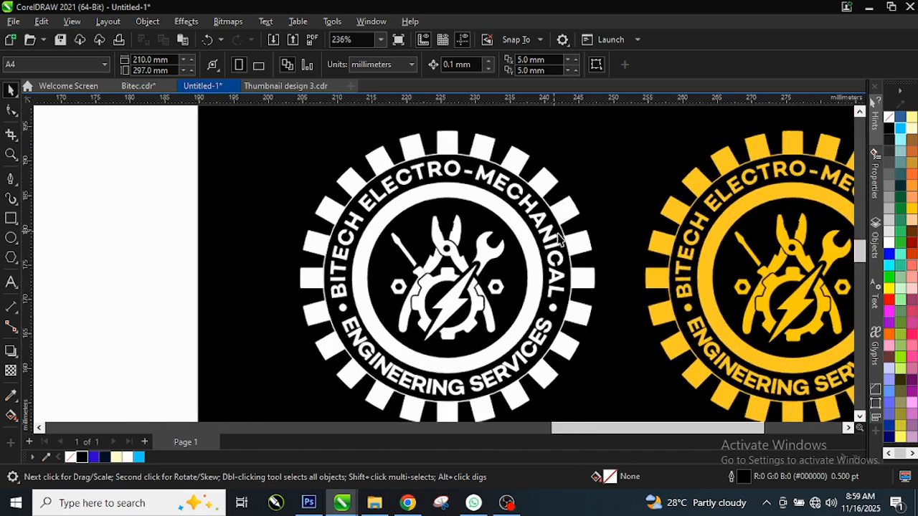
scroll(567, 245, up, 1)
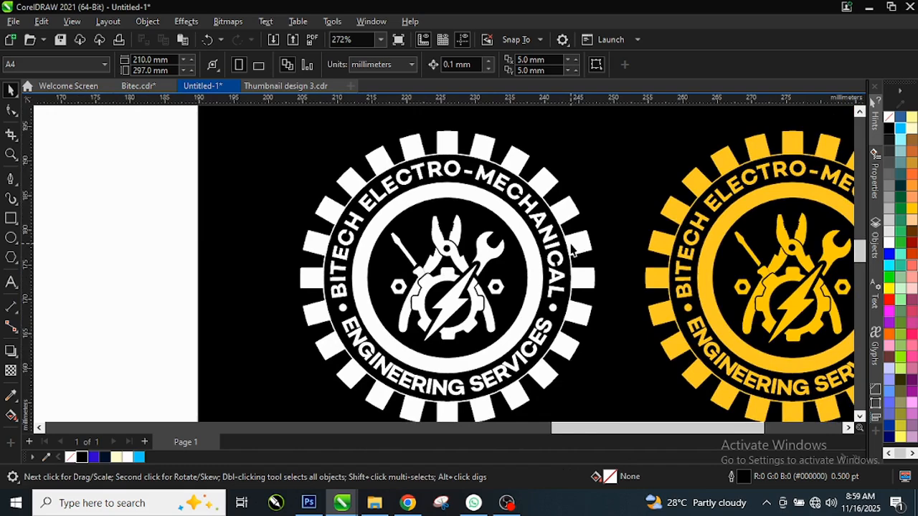
scroll(330, 266, down, 1)
scroll(480, 266, down, 1)
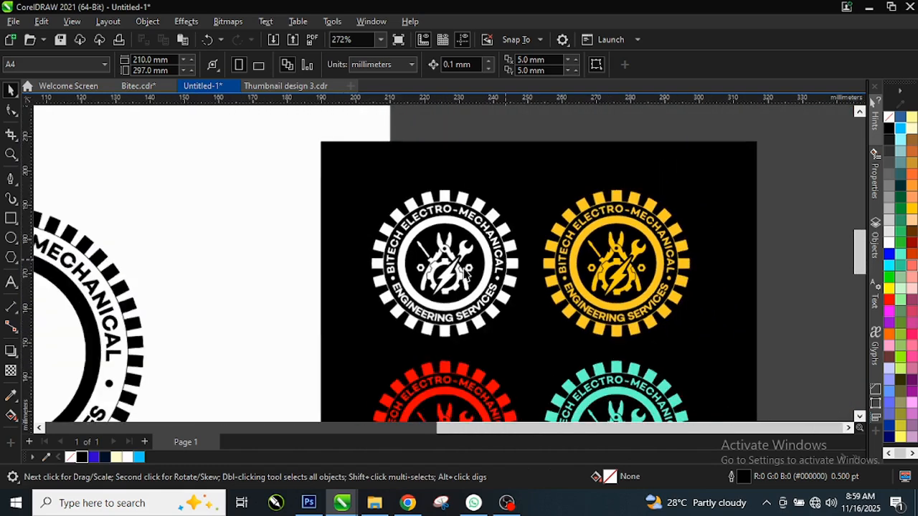
scroll(479, 267, down, 1)
scroll(456, 280, up, 2)
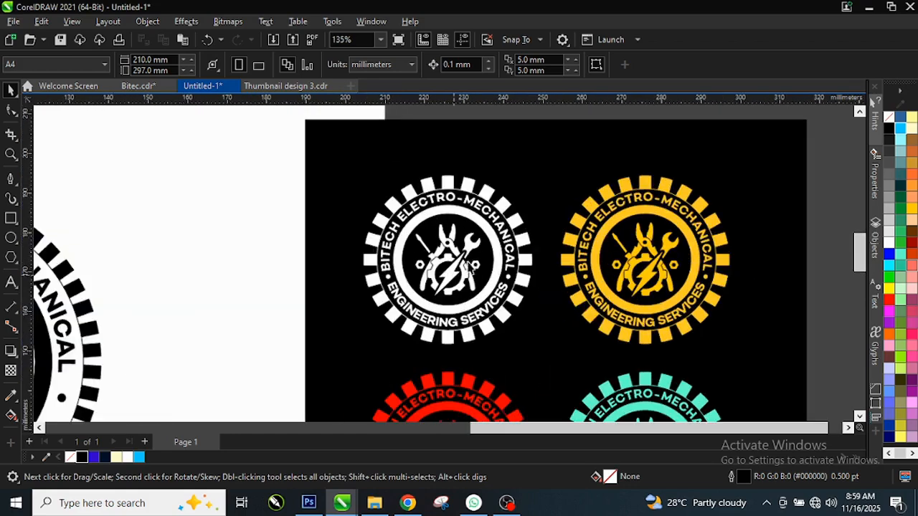
scroll(470, 269, up, 1)
scroll(437, 266, up, 4)
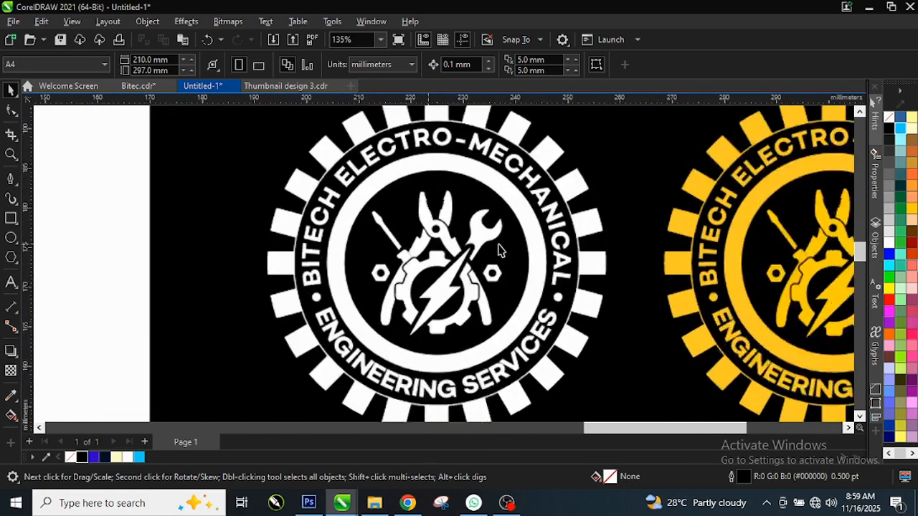
scroll(486, 246, down, 6)
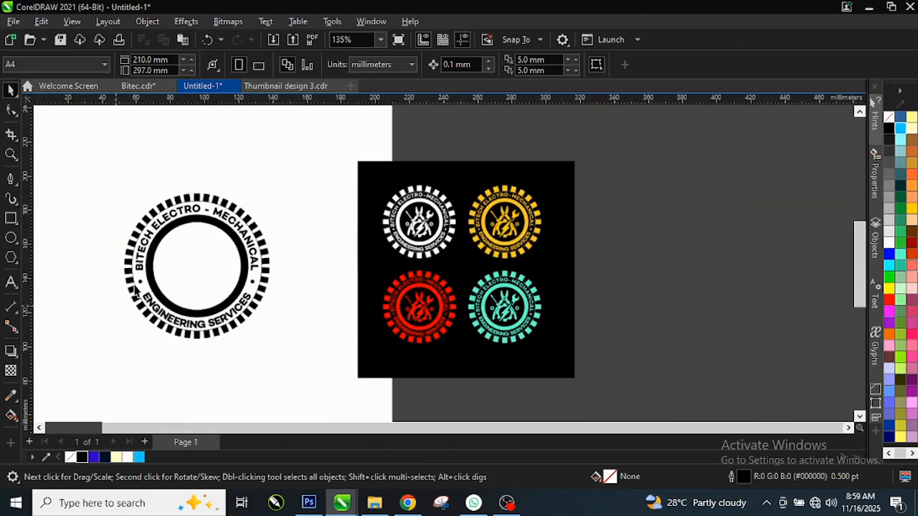
scroll(101, 279, up, 1)
scroll(124, 287, up, 1)
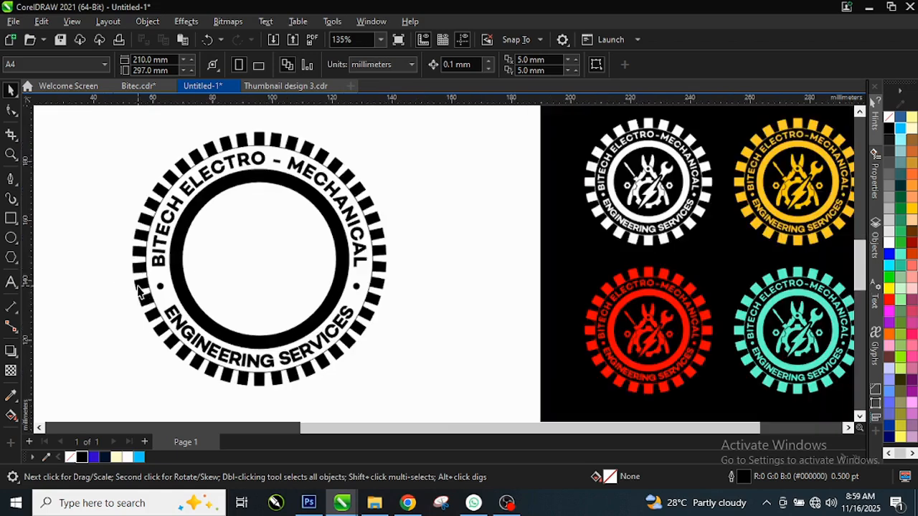